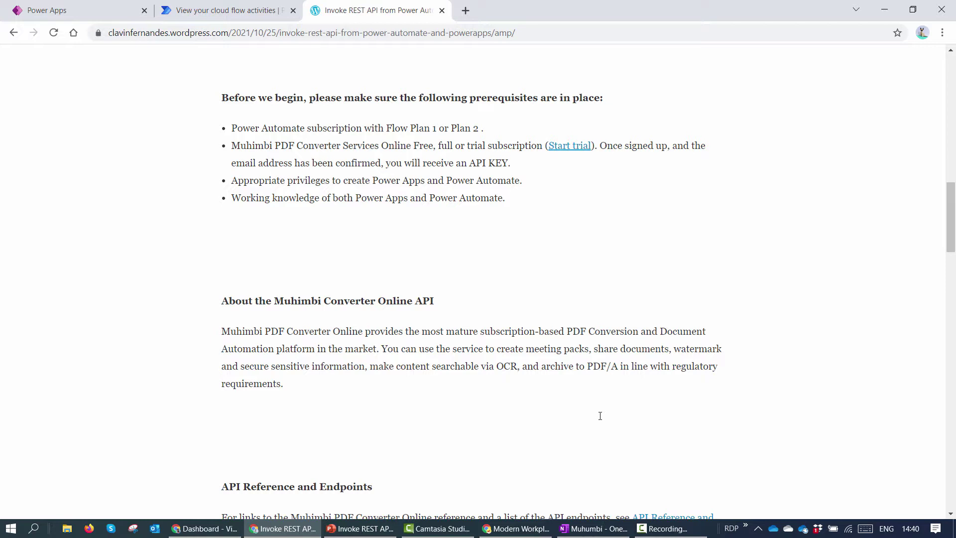
Open the Muhimbi trial registration and fill in the name, email, account password with confirmation, phone, company TestingCompany and country India
{"action": "left_click", "coordinate": [574, 146]}
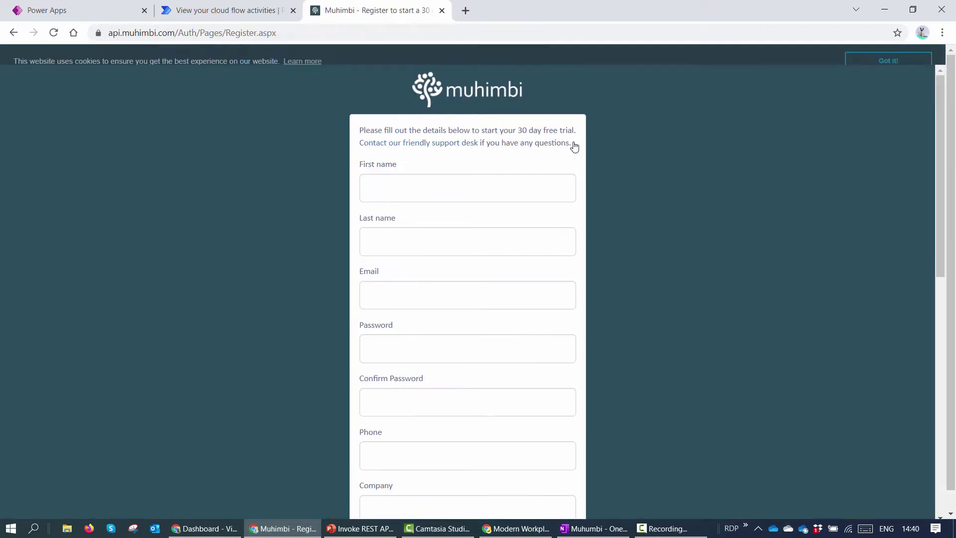
{"action": "left_click", "coordinate": [516, 203]}
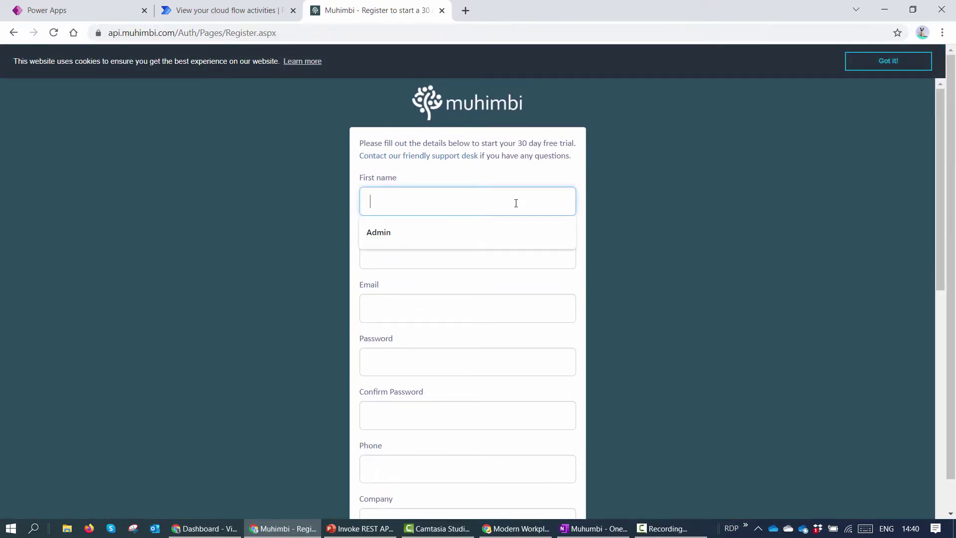
{"action": "type", "text": "Allan"}
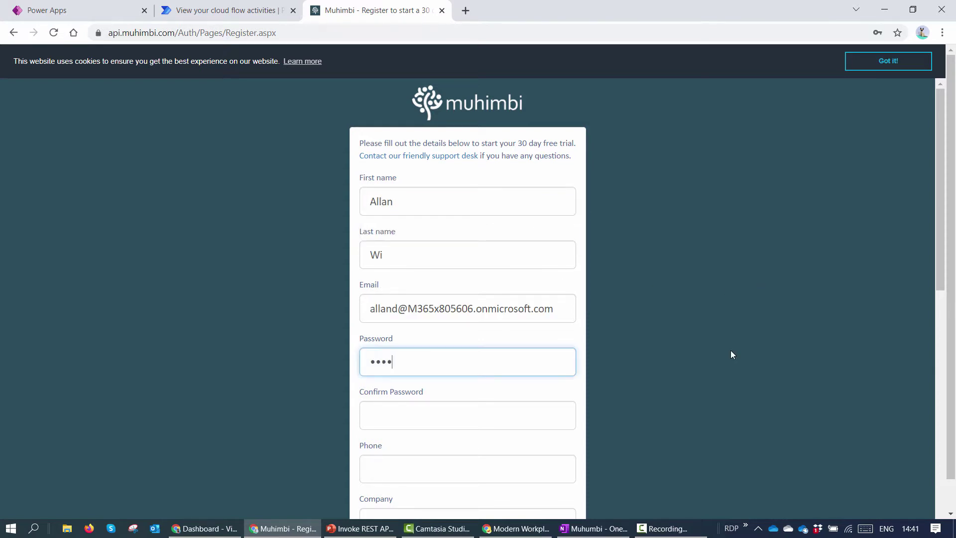
{"action": "type", "text": "*********"}
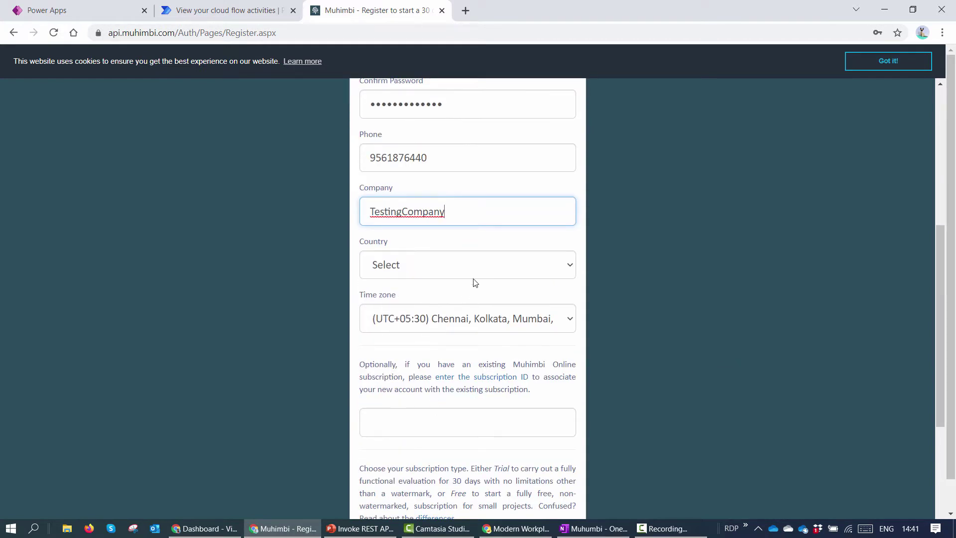
{"action": "left_click", "coordinate": [468, 269]}
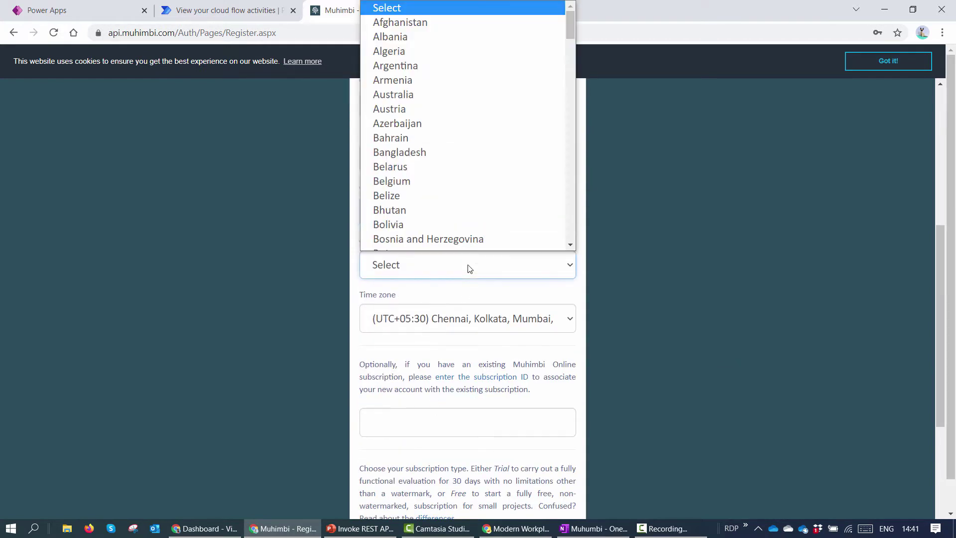
{"action": "type", "text": "in"}
{"action": "key", "text": "Return"}
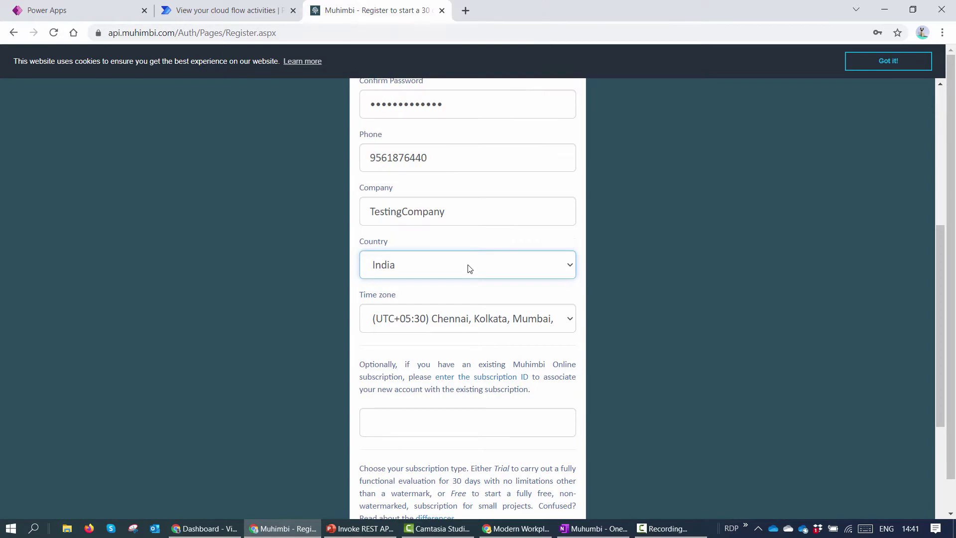
Choose the Free (Small projects) subscription, agree to the Terms of Service, complete the robot check and submit the registration
{"action": "scroll", "coordinate": [481, 348], "scroll_direction": "down", "scroll_amount": 3}
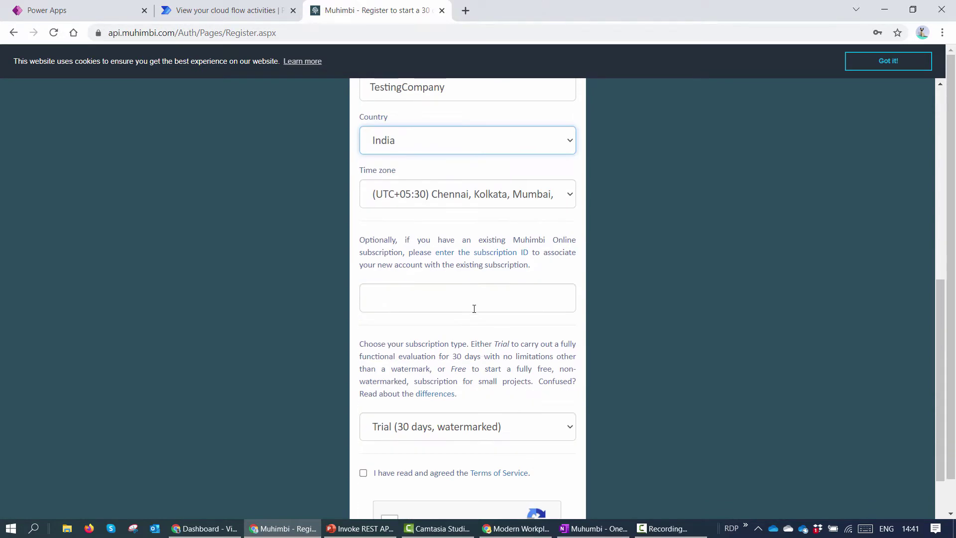
{"action": "scroll", "coordinate": [465, 338], "scroll_direction": "down", "scroll_amount": 2}
{"action": "left_click", "coordinate": [457, 330]}
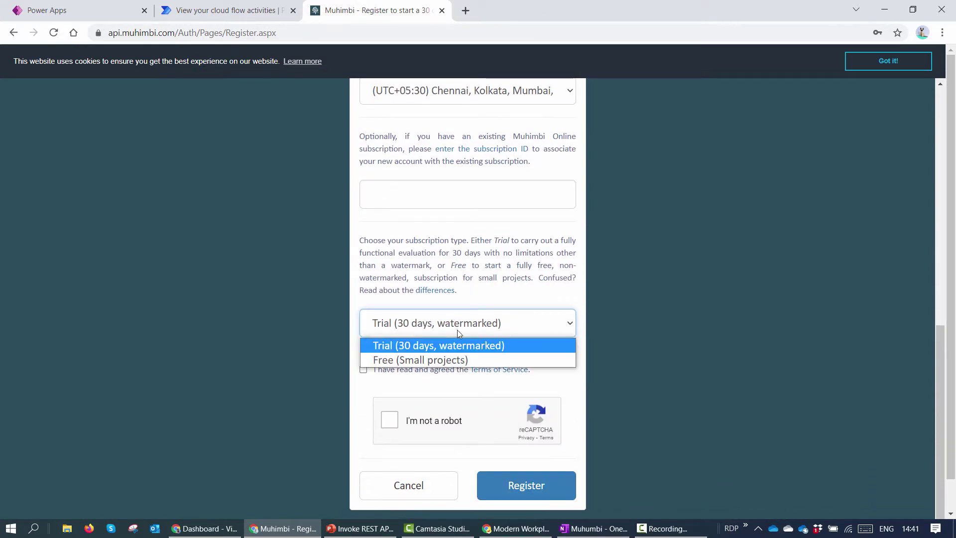
{"action": "left_click", "coordinate": [425, 359]}
{"action": "left_click", "coordinate": [363, 369]}
{"action": "left_click", "coordinate": [390, 419]}
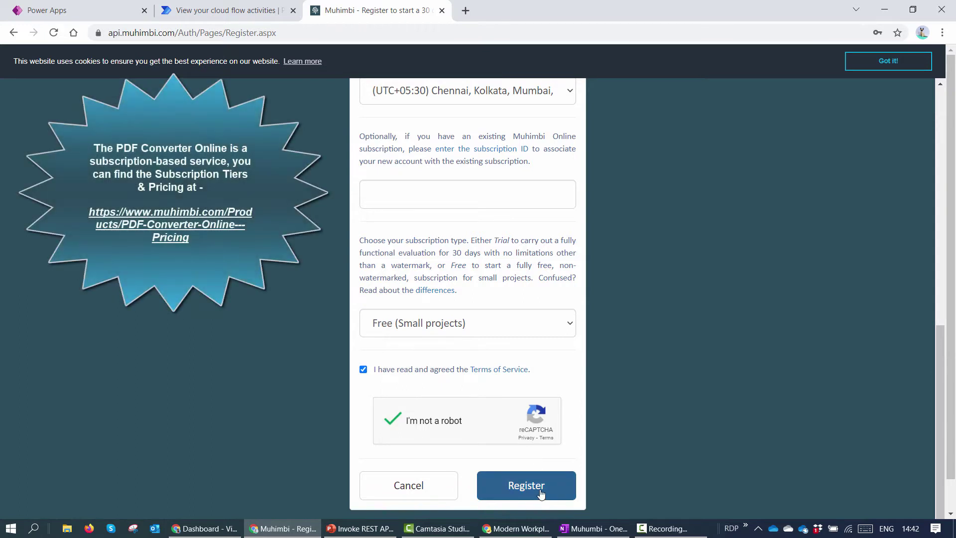
{"action": "left_click", "coordinate": [541, 492]}
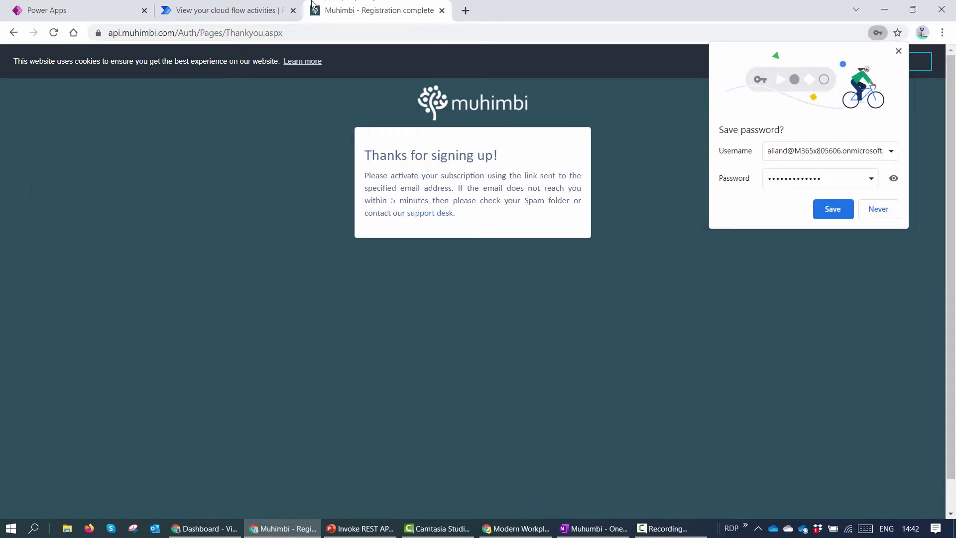
Open the Outlook mailbox and activate the subscription from the Muhimbi Support email
{"action": "left_click", "coordinate": [227, 10]}
{"action": "left_click", "coordinate": [94, 131]}
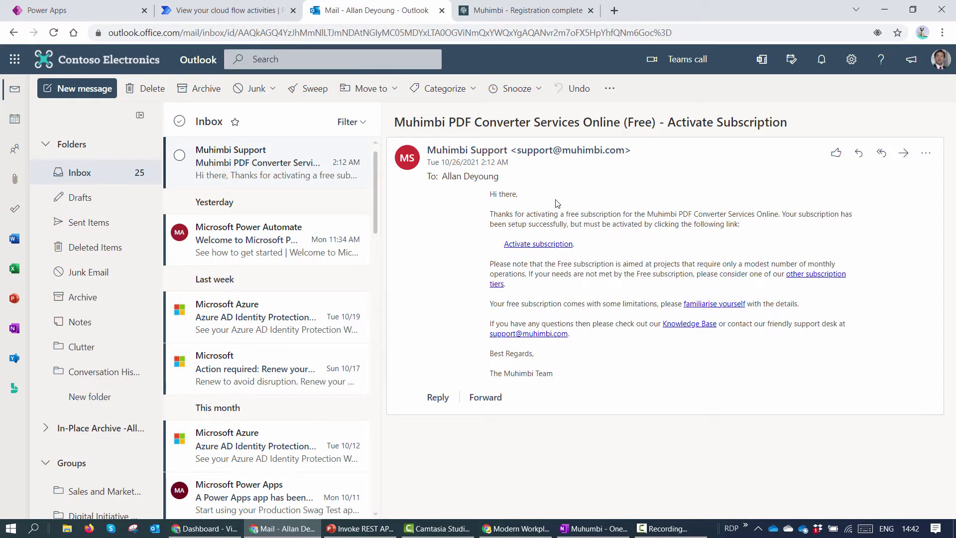
{"action": "left_click", "coordinate": [546, 271]}
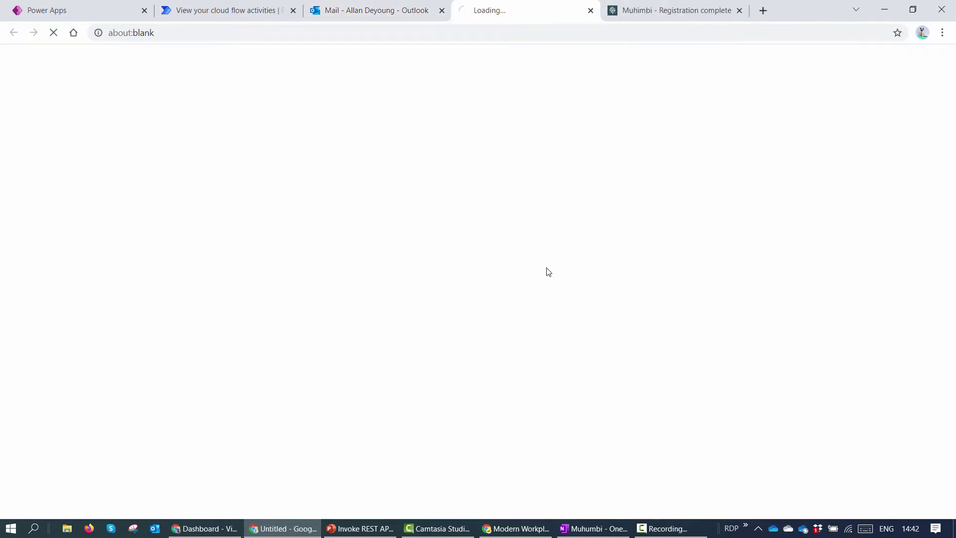
Return to the mailbox and highlight the API key, access token and subscription ID in the subscription-activated email
{"action": "key", "text": "ctrl+shift+Tab"}
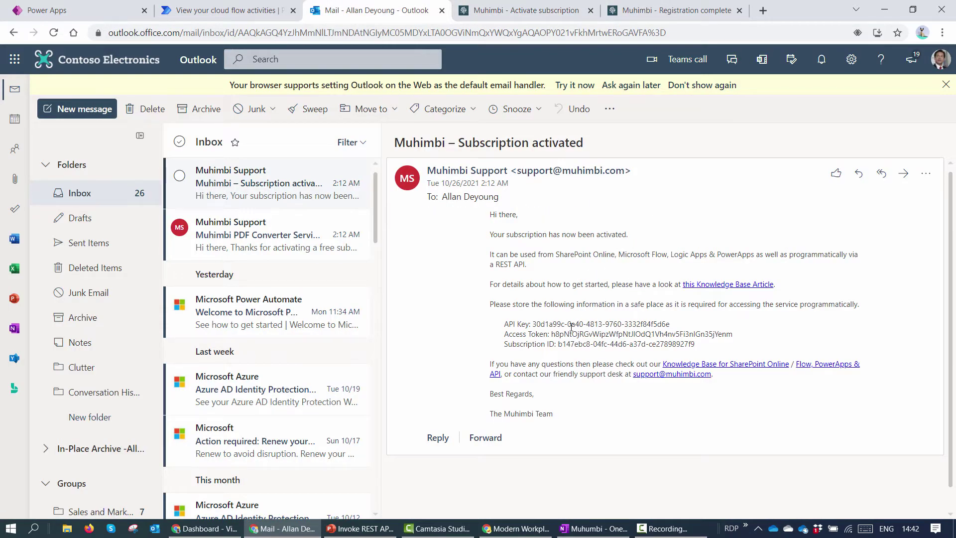
{"action": "left_click_drag", "start_coordinate": [532, 324], "coordinate": [495, 322]}
{"action": "left_click", "coordinate": [713, 350]}
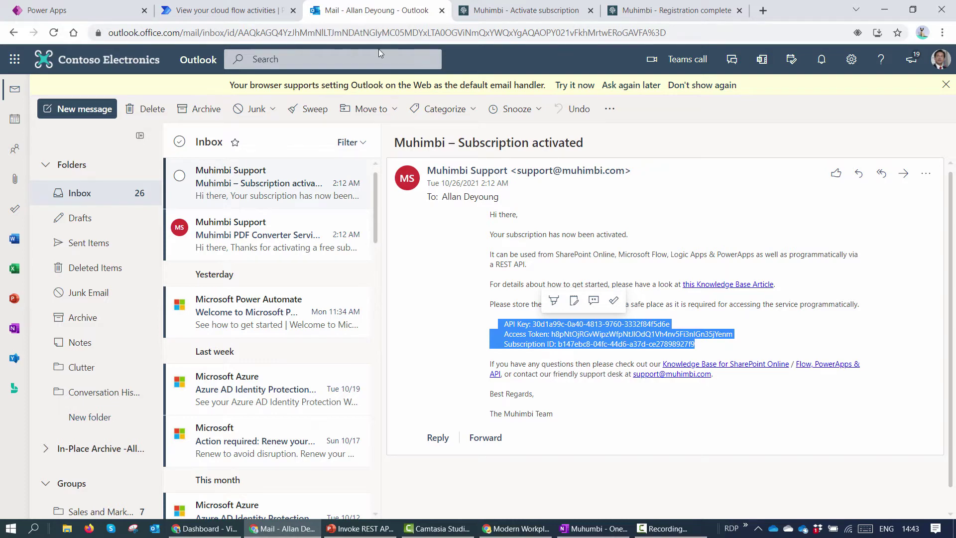
Create a manually triggered instant cloud flow named RESTAPITEST in Power Automate
{"action": "left_click", "coordinate": [224, 10]}
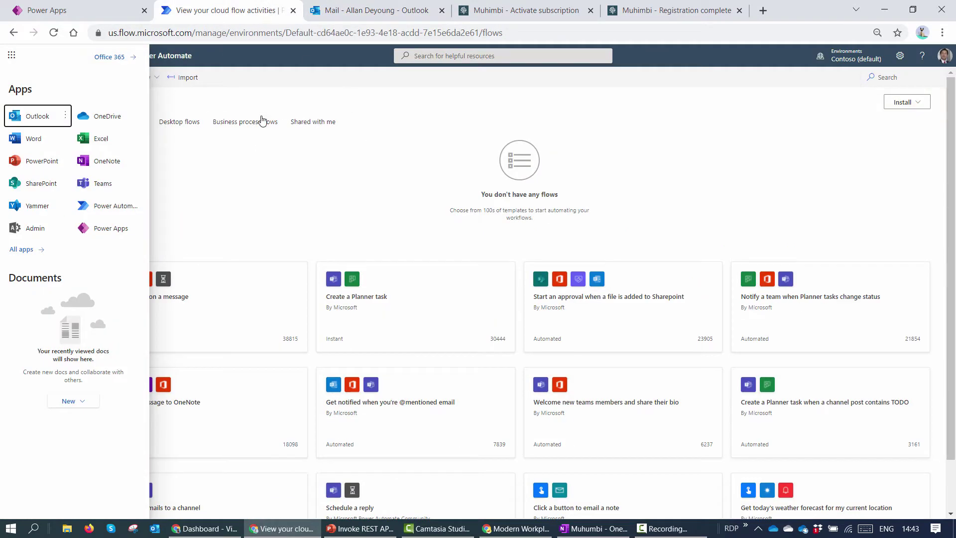
{"action": "left_click", "coordinate": [263, 96]}
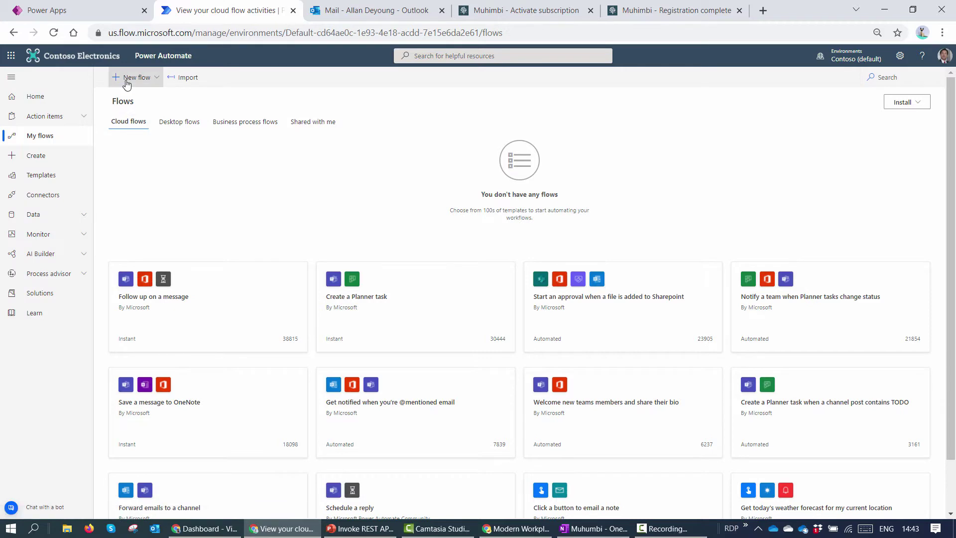
{"action": "left_click", "coordinate": [76, 168]}
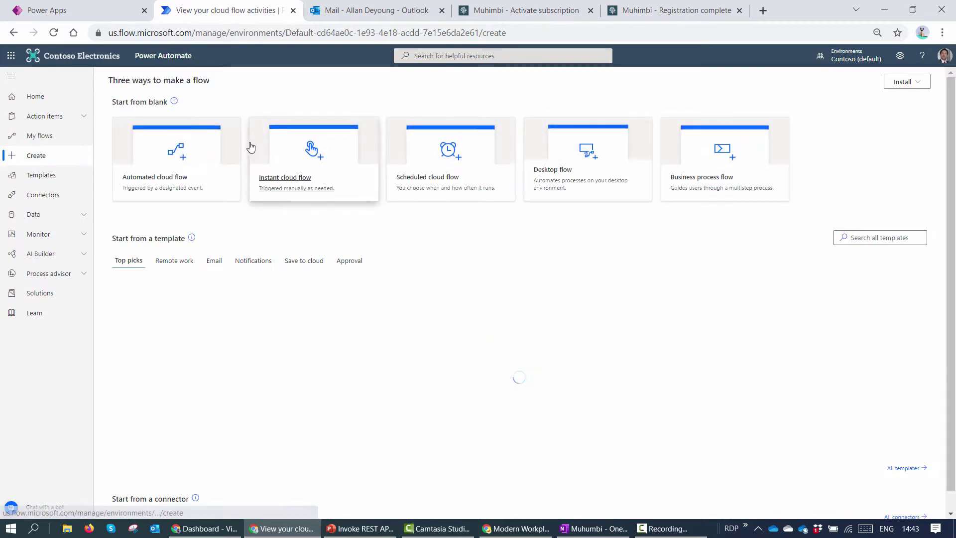
{"action": "left_click", "coordinate": [314, 149]}
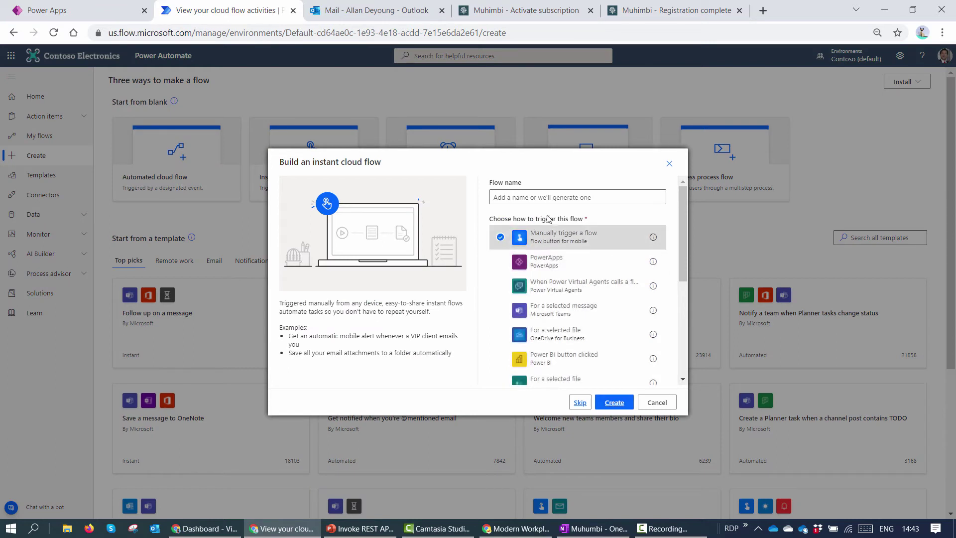
{"action": "left_click", "coordinate": [541, 198]}
{"action": "type", "text": "REST"}
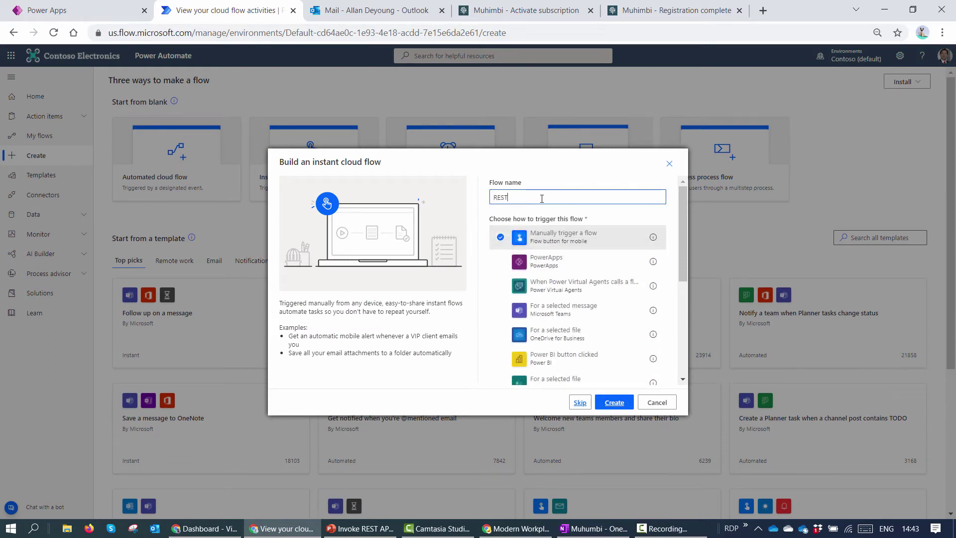
{"action": "type", "text": "APITEST"}
{"action": "left_click", "coordinate": [615, 402]}
Add the premium HTTP action after the flow's trigger and set its method to POST
{"action": "left_click", "coordinate": [491, 148]}
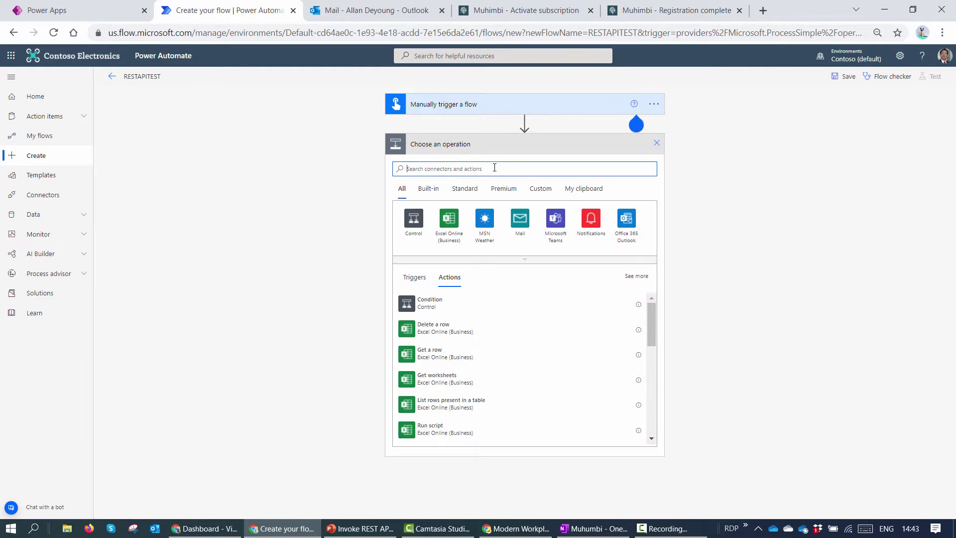
{"action": "type", "text": "HTTP"}
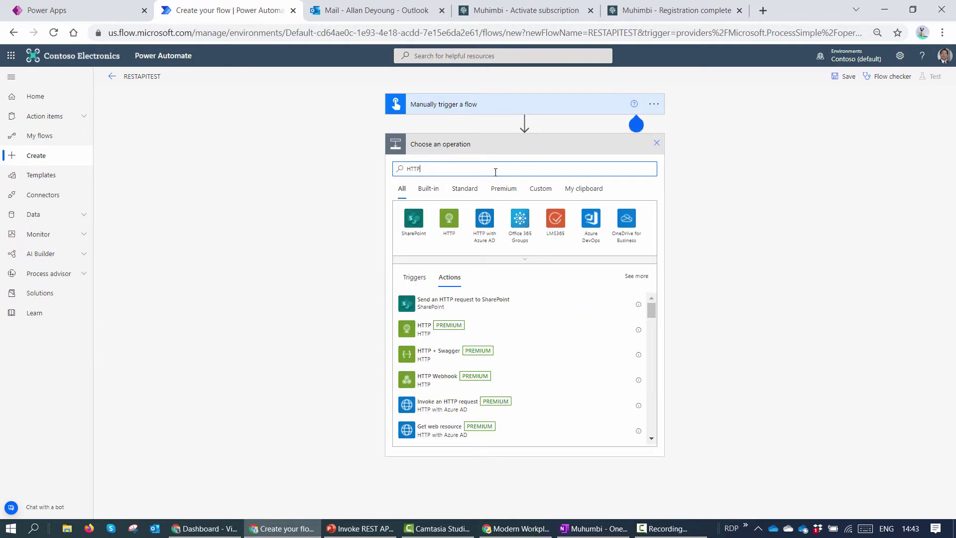
{"action": "left_click", "coordinate": [417, 337]}
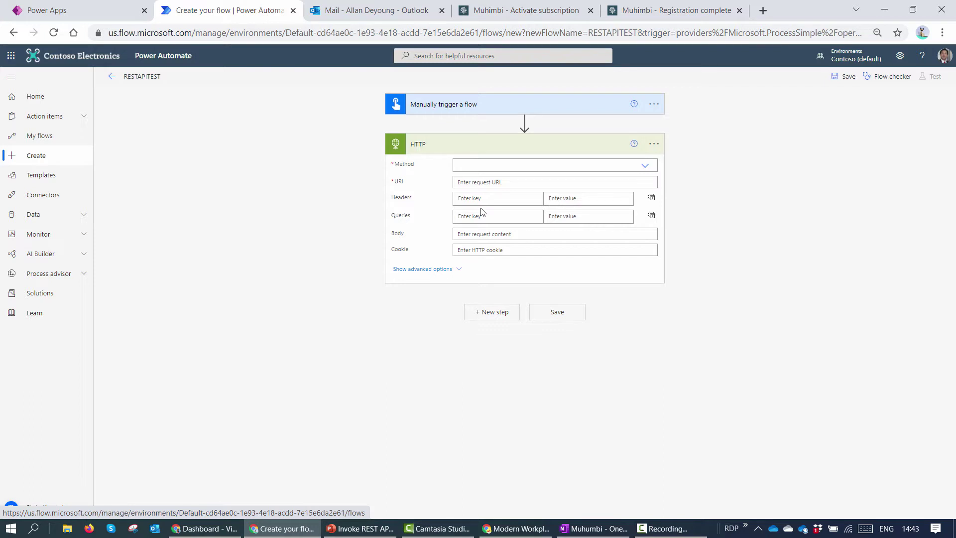
{"action": "left_click", "coordinate": [506, 161]}
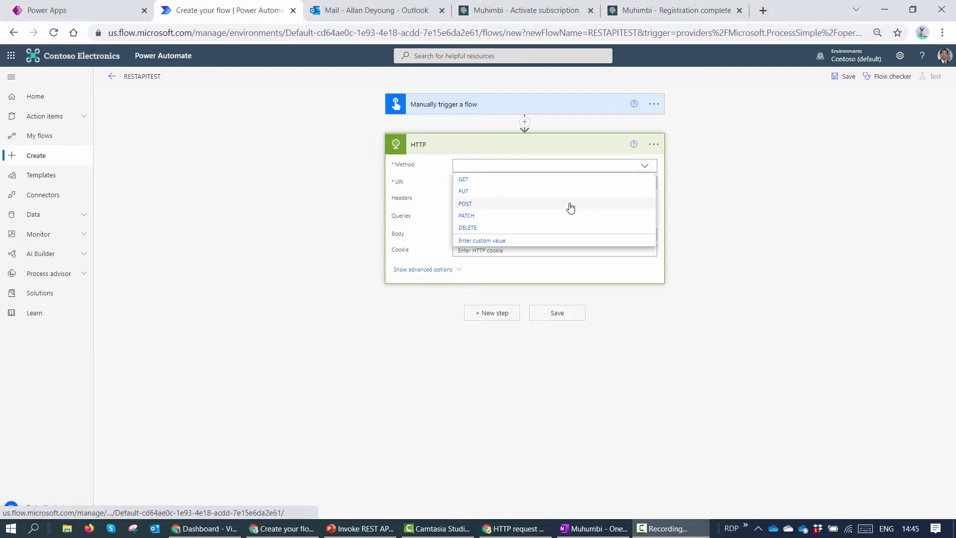
{"action": "left_click", "coordinate": [571, 204]}
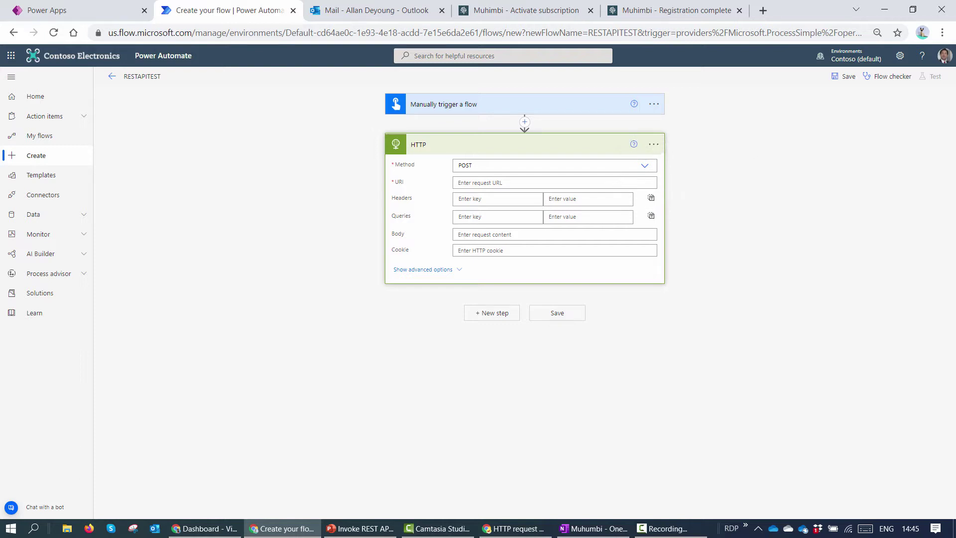
Open the blog post "Invoke REST API from Power Automate and Power Apps" in a new tab at its API Reference and Endpoints section
{"action": "key", "text": "alt+Tab"}
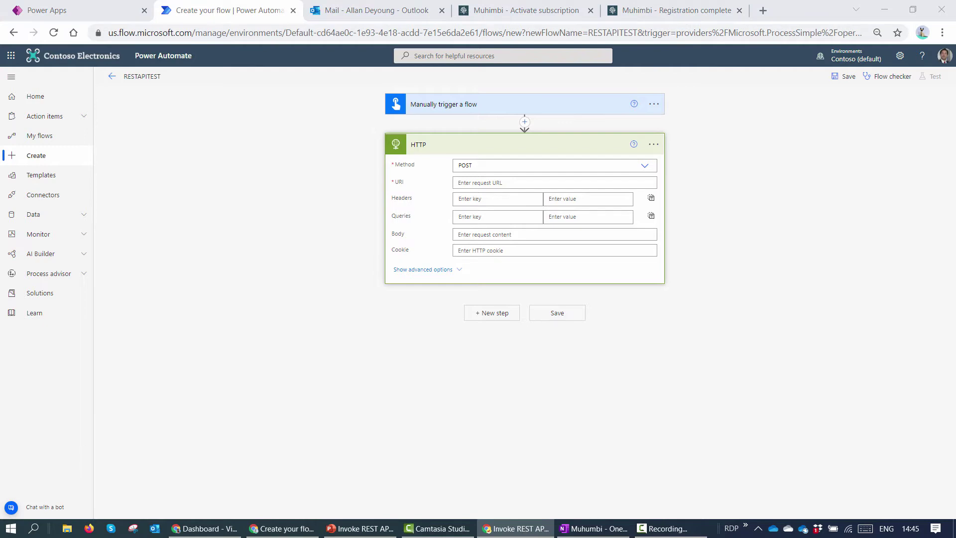
{"action": "left_click", "coordinate": [757, 5]}
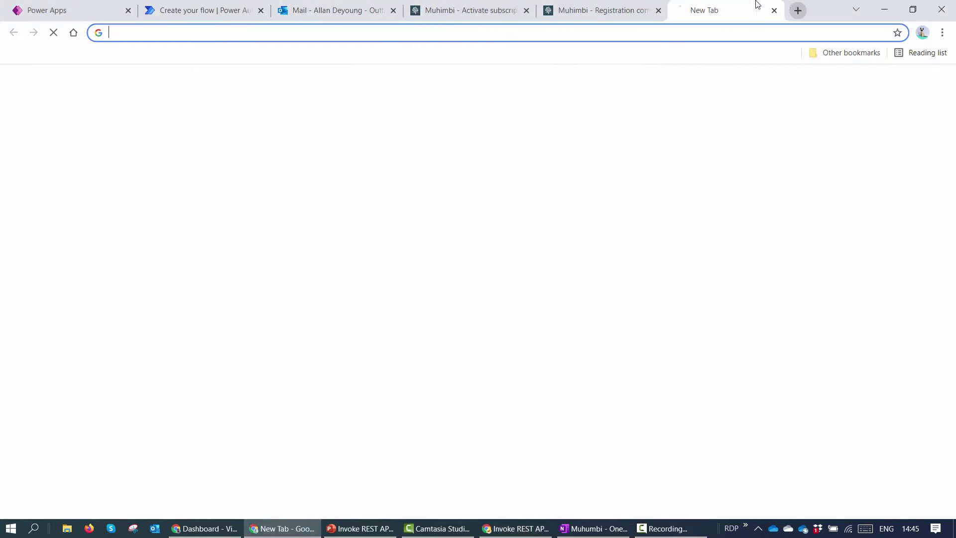
{"action": "type", "text": "https://clavinfernandes.wordpress.com/2021/10/25/invoke-rest-api-from-power-automate-and-powerapps/"}
{"action": "key", "text": "Return"}
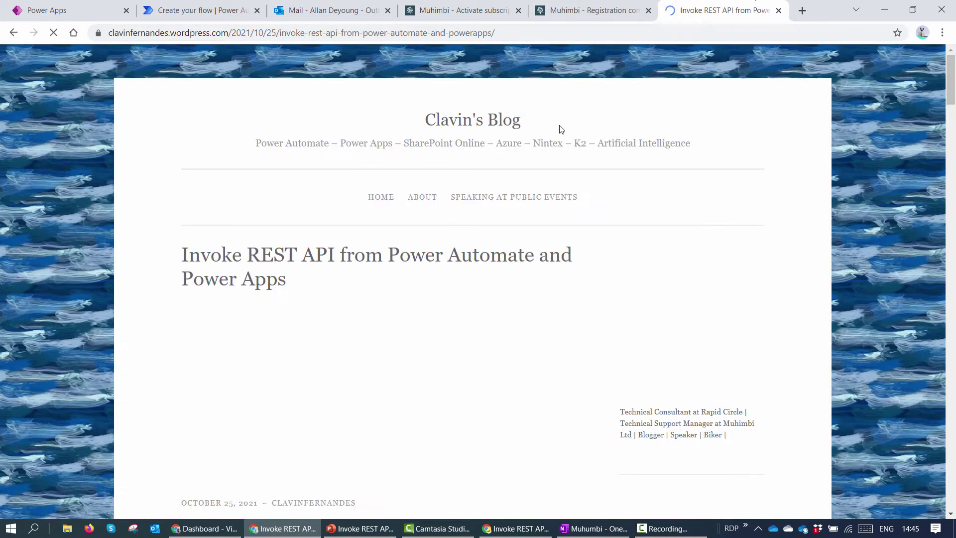
{"action": "scroll", "coordinate": [471, 126], "scroll_direction": "down", "scroll_amount": 7}
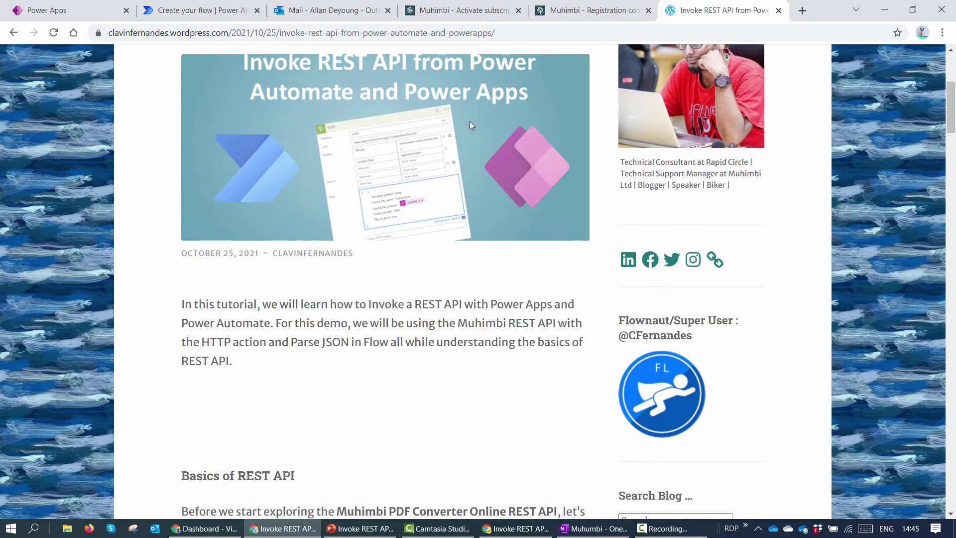
{"action": "scroll", "coordinate": [470, 121], "scroll_direction": "down", "scroll_amount": 14}
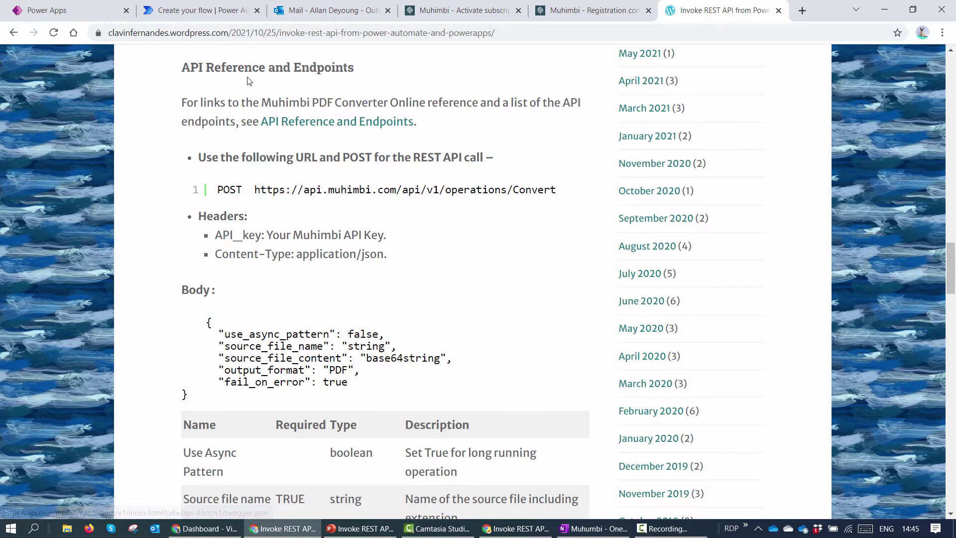
Open the linked Muhimbi API reference in a new tab and expand the POST /v1/operations/convert operation under Convert
{"action": "right_click", "coordinate": [309, 125]}
{"action": "left_click", "coordinate": [324, 132]}
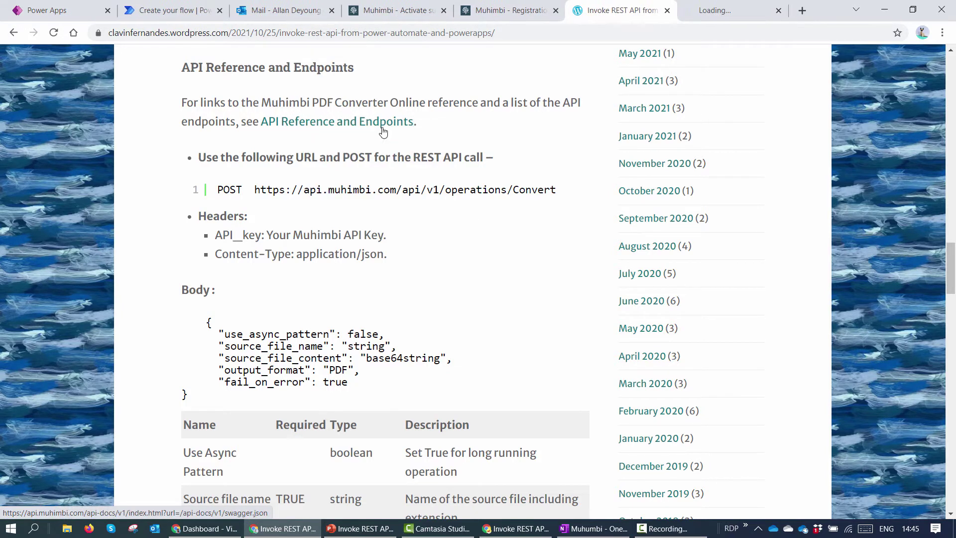
{"action": "left_click", "coordinate": [733, 7]}
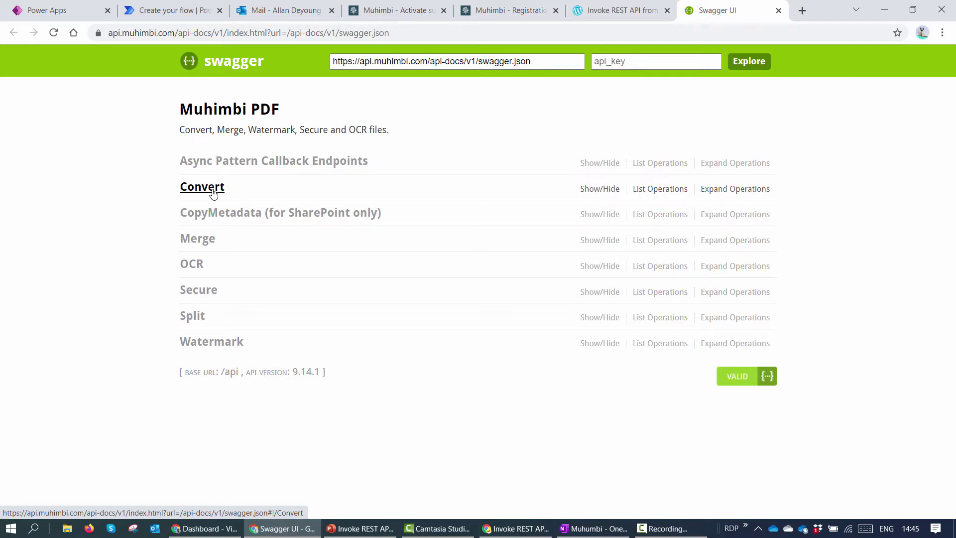
{"action": "left_click", "coordinate": [213, 194]}
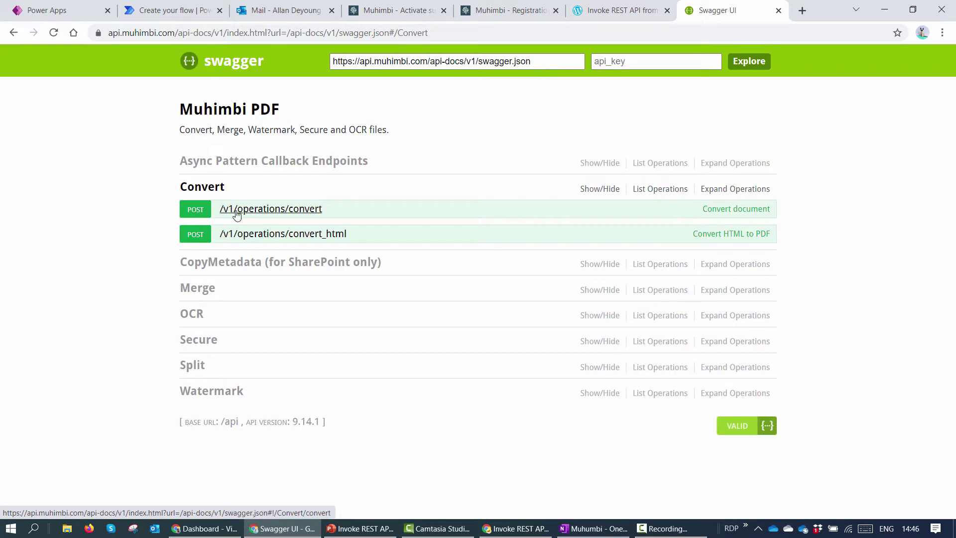
{"action": "left_click", "coordinate": [227, 209]}
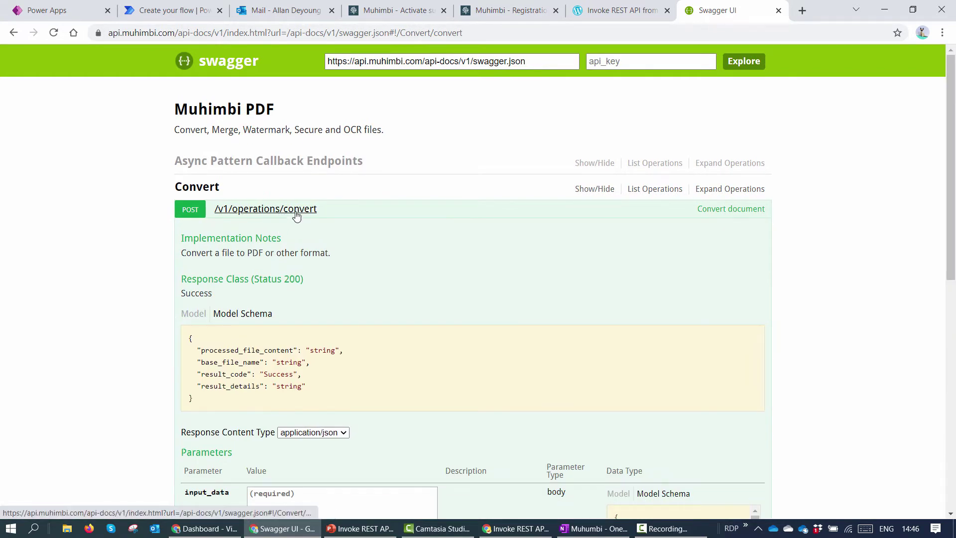
{"action": "left_click", "coordinate": [611, 11]}
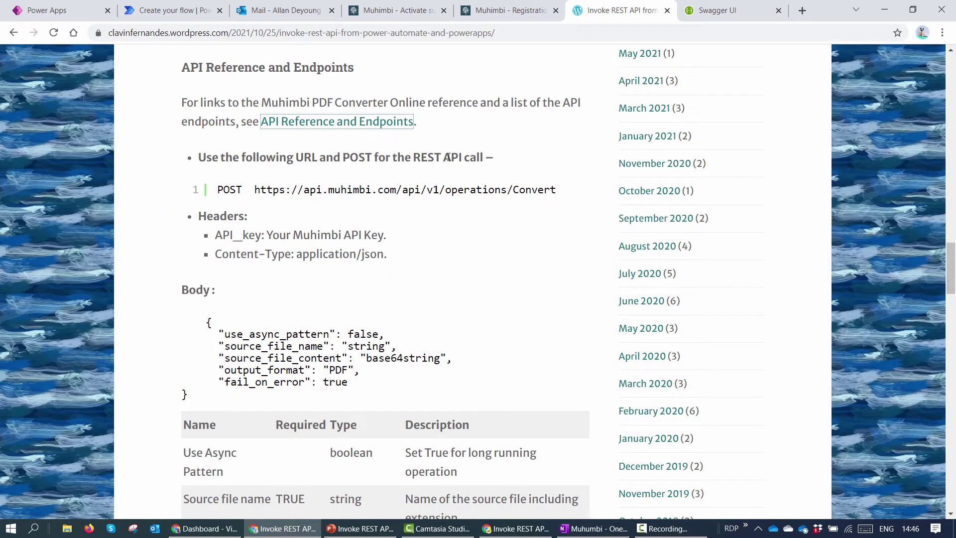
{"action": "left_click_drag", "start_coordinate": [557, 190], "coordinate": [255, 189]}
{"action": "key", "text": "ctrl+c"}
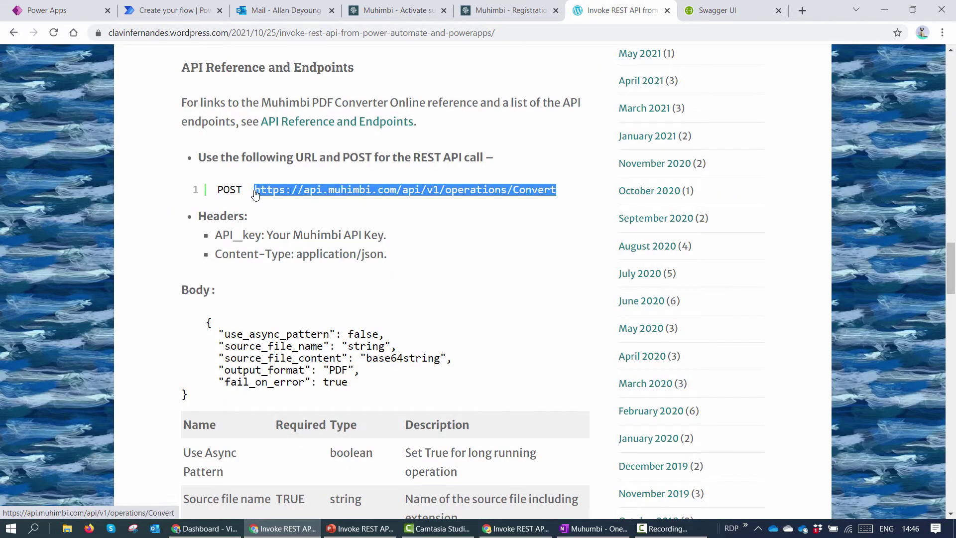
{"action": "right_click", "coordinate": [254, 190]}
{"action": "left_click", "coordinate": [278, 198]}
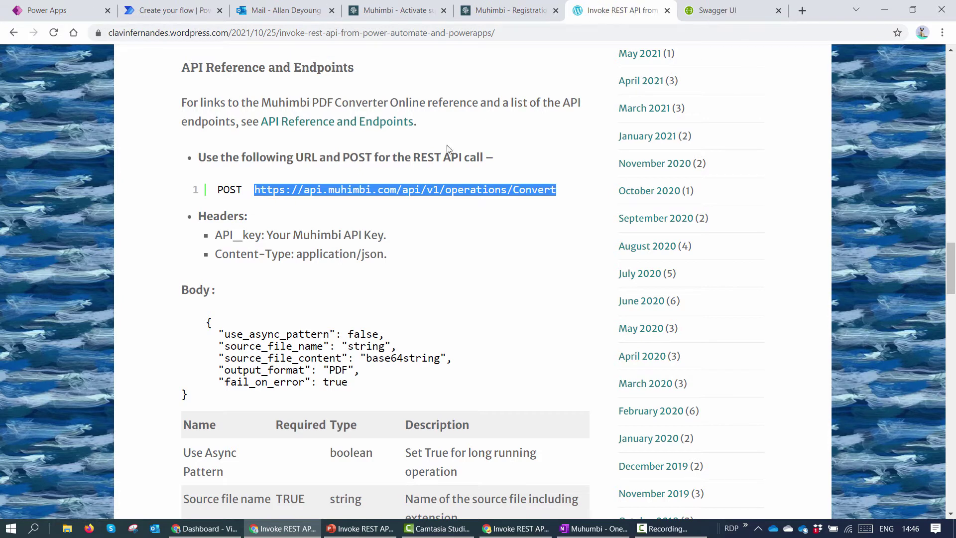
{"action": "right_click", "coordinate": [454, 192]}
{"action": "left_click", "coordinate": [481, 278]}
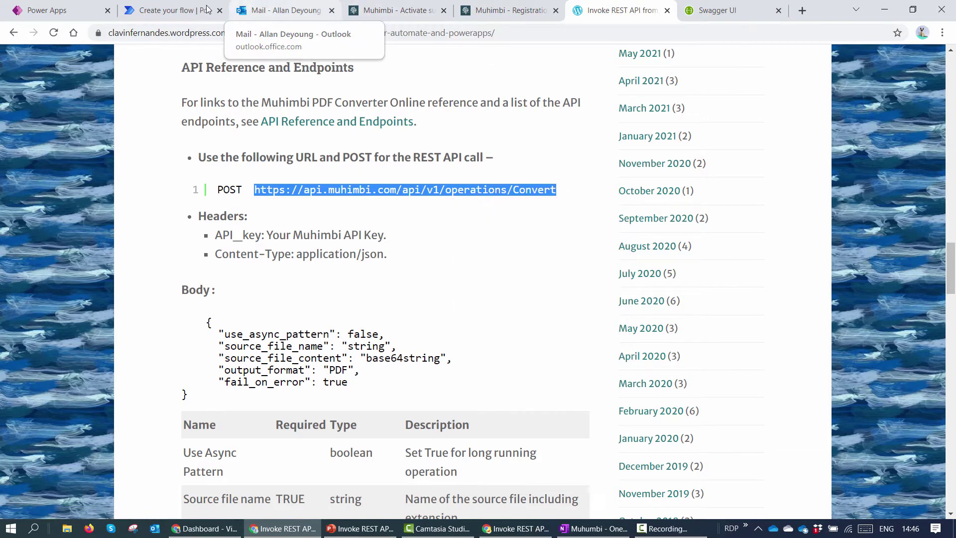
{"action": "left_click", "coordinate": [164, 10]}
{"action": "left_click", "coordinate": [540, 182]}
{"action": "key", "text": "ctrl+v"}
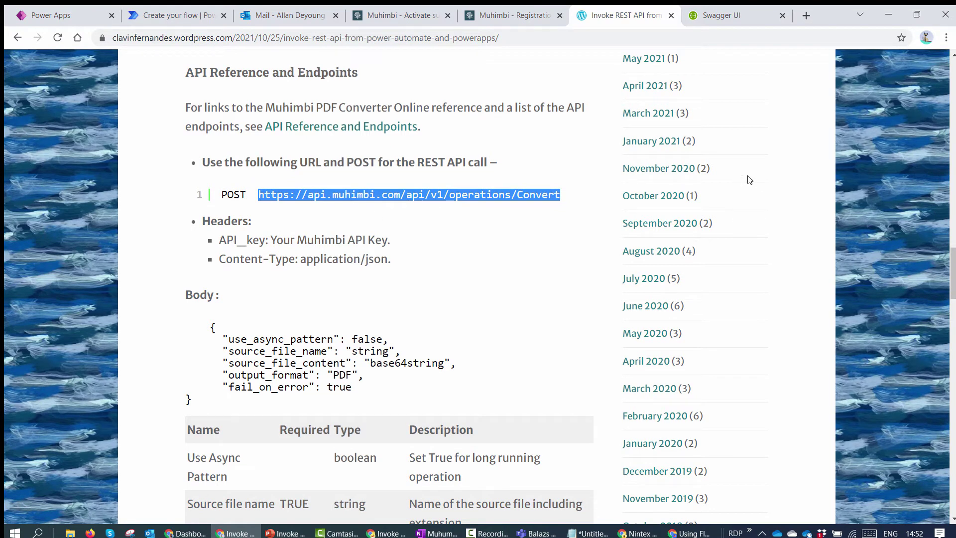
Copy the header name API_key from the blog post and enter it as the HTTP action's first header key
{"action": "double_click", "coordinate": [265, 241]}
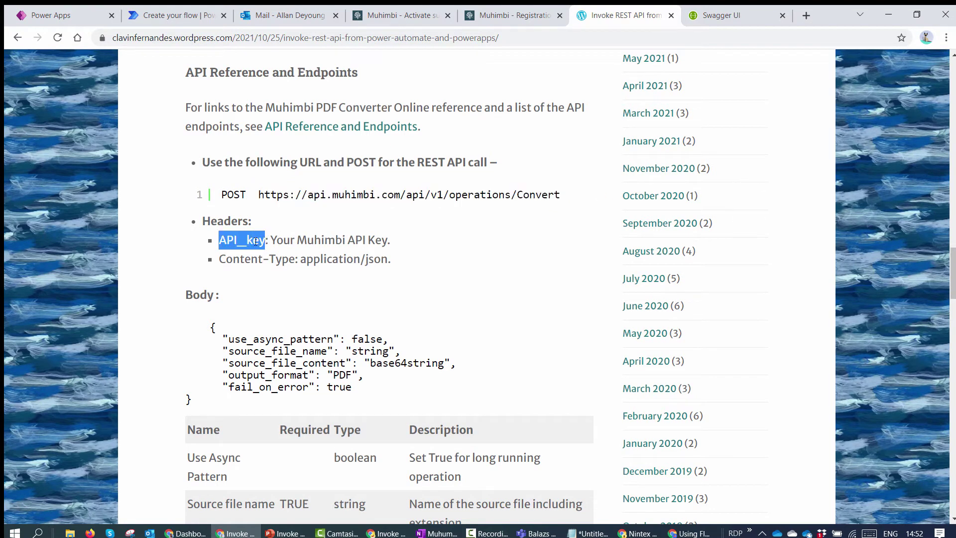
{"action": "right_click", "coordinate": [256, 241]}
{"action": "left_click", "coordinate": [294, 250]}
{"action": "left_click", "coordinate": [210, 14]}
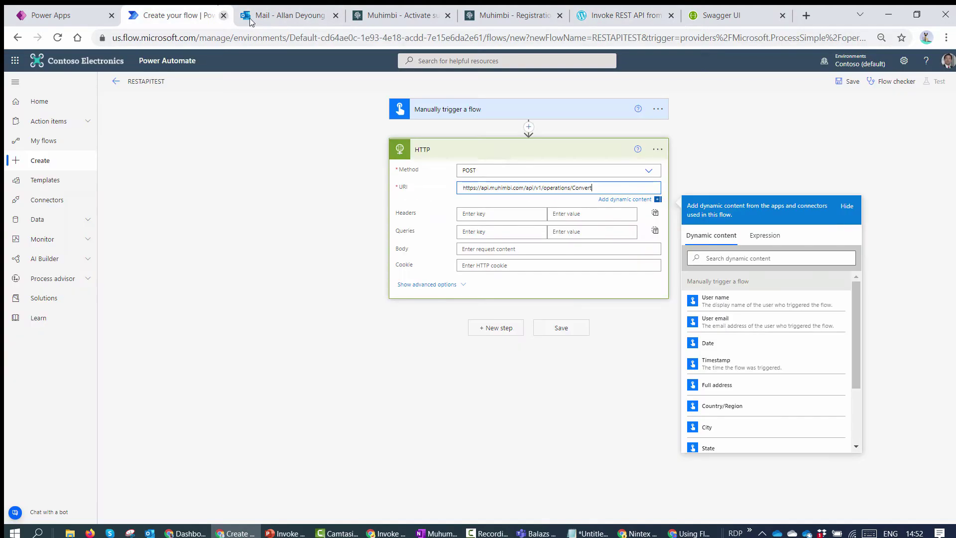
{"action": "left_click", "coordinate": [540, 214]}
{"action": "key", "text": "ctrl+v"}
{"action": "left_click", "coordinate": [563, 201]}
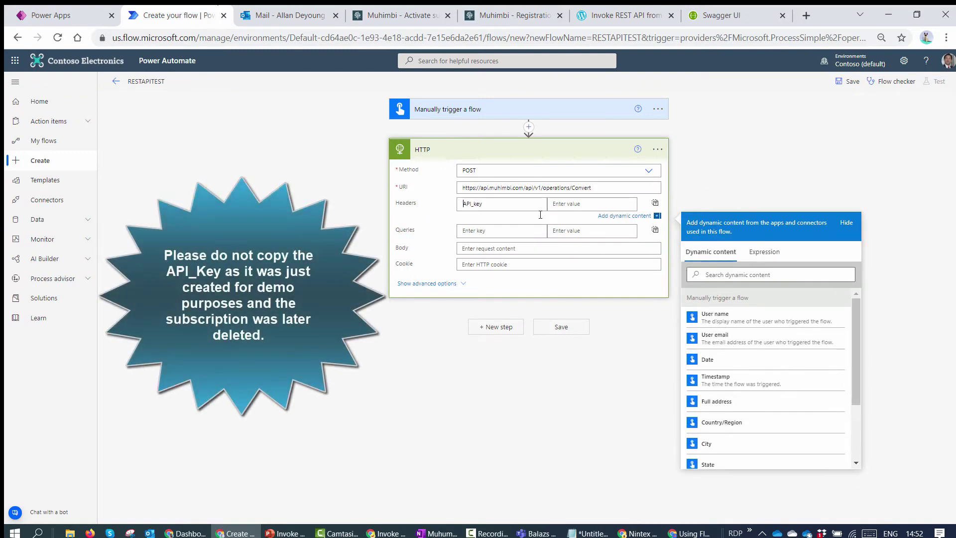
Copy the API key from the Muhimbi subscription e-mail in Outlook and paste it as the API_key header's value
{"action": "left_click", "coordinate": [590, 202]}
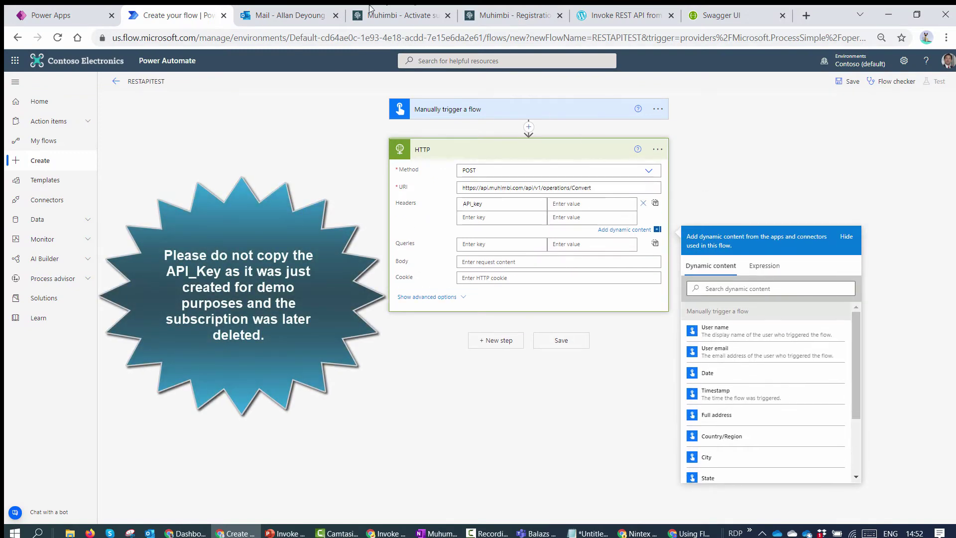
{"action": "left_click", "coordinate": [289, 15]}
{"action": "left_click", "coordinate": [569, 338]}
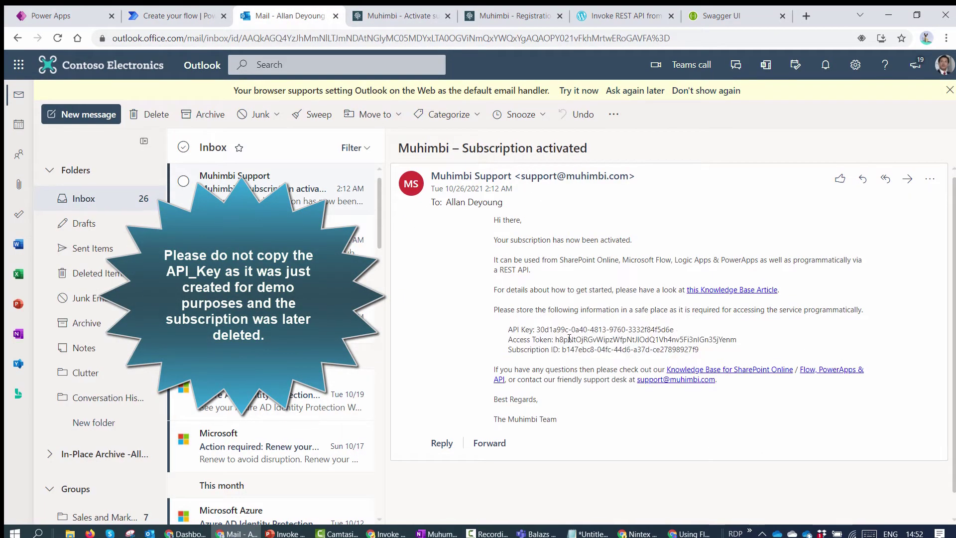
{"action": "key", "text": "ctrl+shift+Tab"}
{"action": "key", "text": "ctrl+v"}
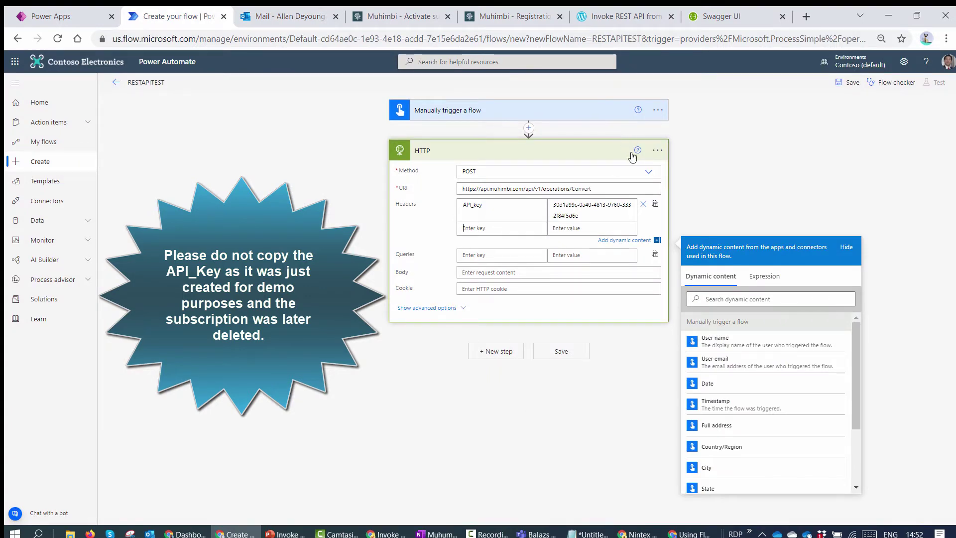
Add a second header to the HTTP action from the blog post, with key Content-Type and value application/json
{"action": "key", "text": "ctrl+6"}
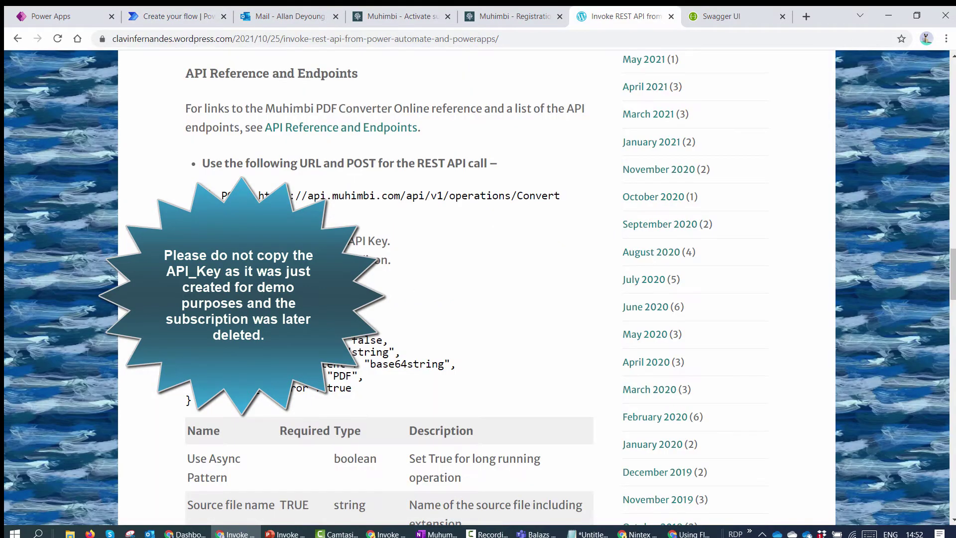
{"action": "left_click_drag", "start_coordinate": [219, 260], "coordinate": [293, 265]}
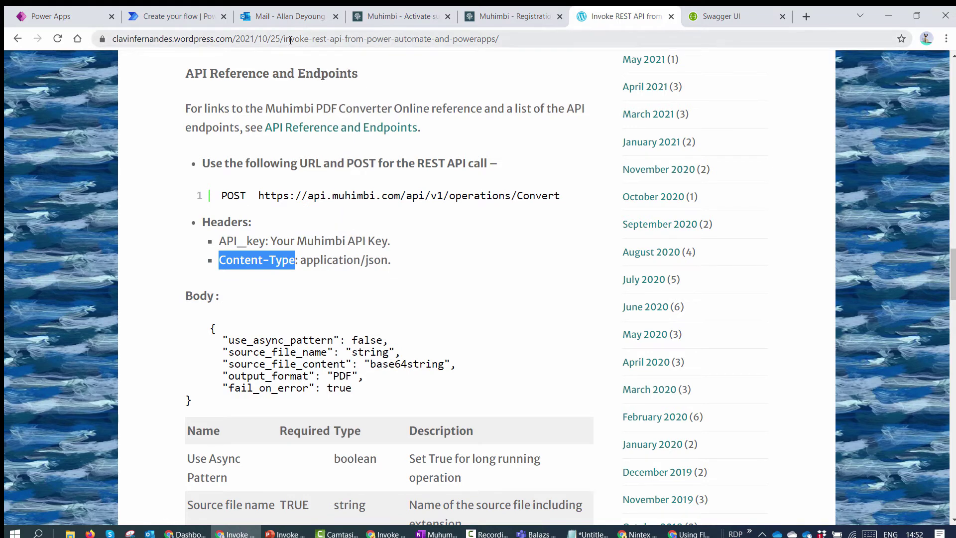
{"action": "left_click", "coordinate": [198, 16]}
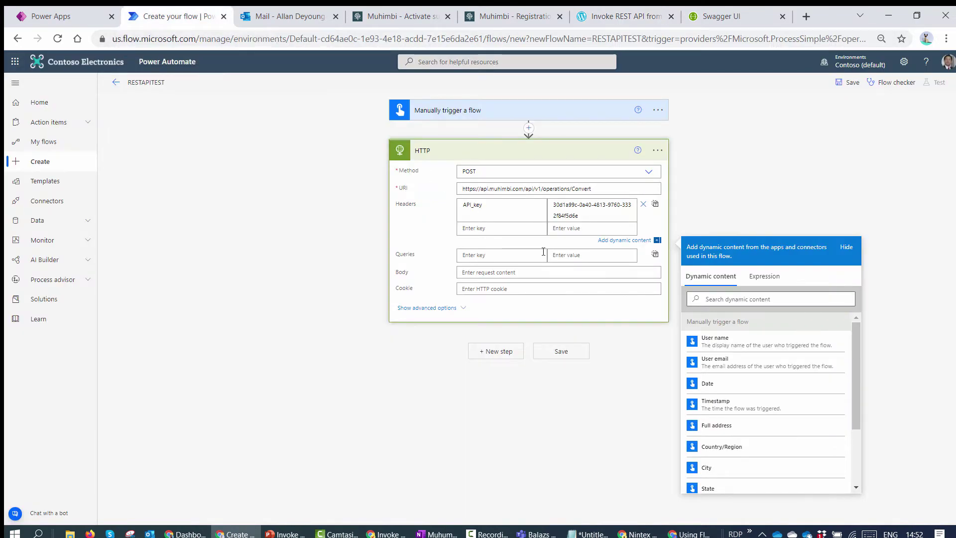
{"action": "left_click", "coordinate": [534, 229]}
{"action": "key", "text": "ctrl+v"}
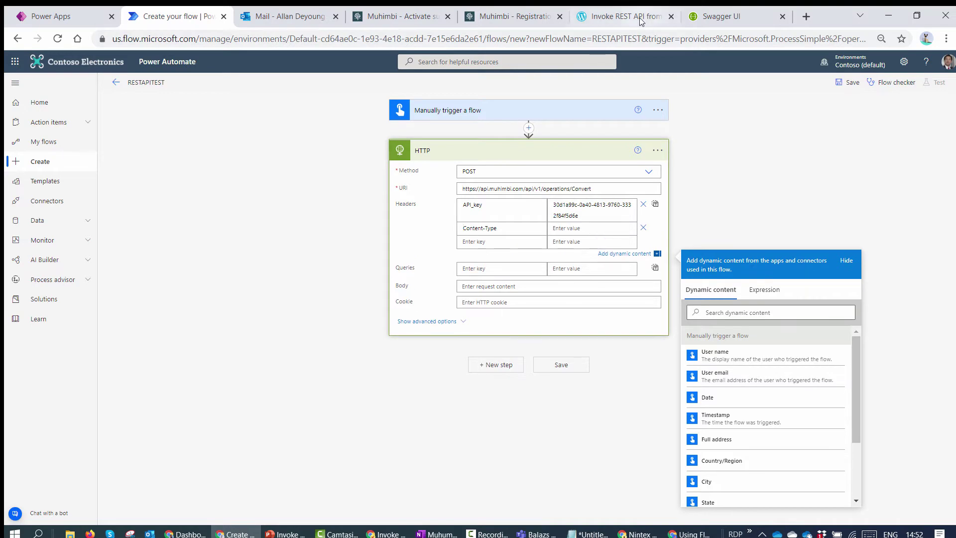
{"action": "left_click", "coordinate": [626, 16]}
{"action": "left_click", "coordinate": [178, 16]}
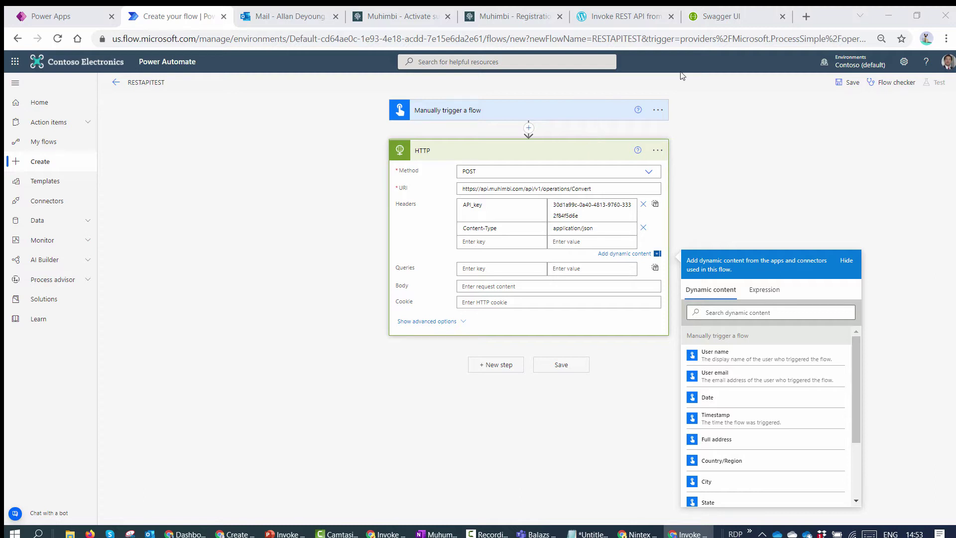
Copy the sample JSON request from the blog post's Body section into the HTTP action's body
{"action": "left_click", "coordinate": [635, 10]}
{"action": "scroll", "coordinate": [472, 158], "scroll_direction": "down", "scroll_amount": 3}
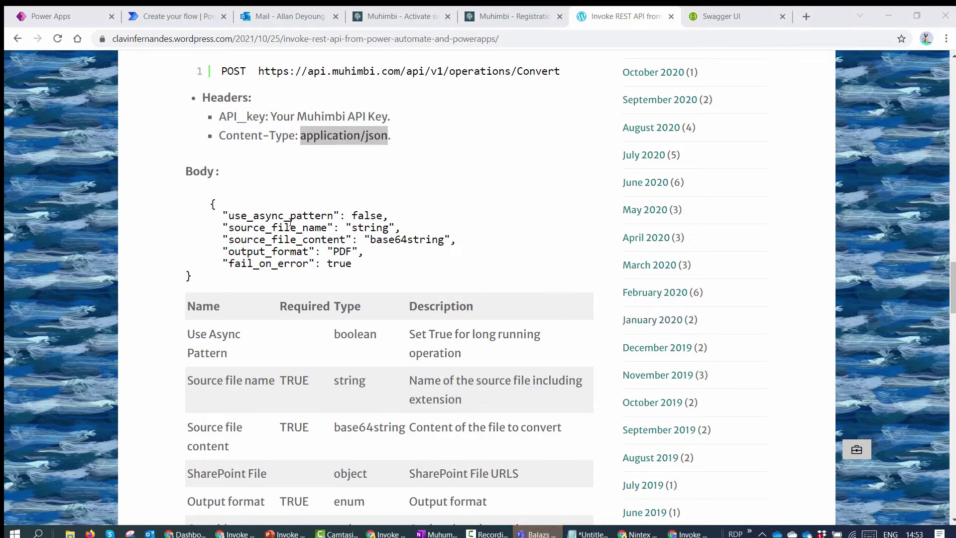
{"action": "left_click_drag", "start_coordinate": [208, 203], "coordinate": [214, 277]}
{"action": "right_click", "coordinate": [228, 254]}
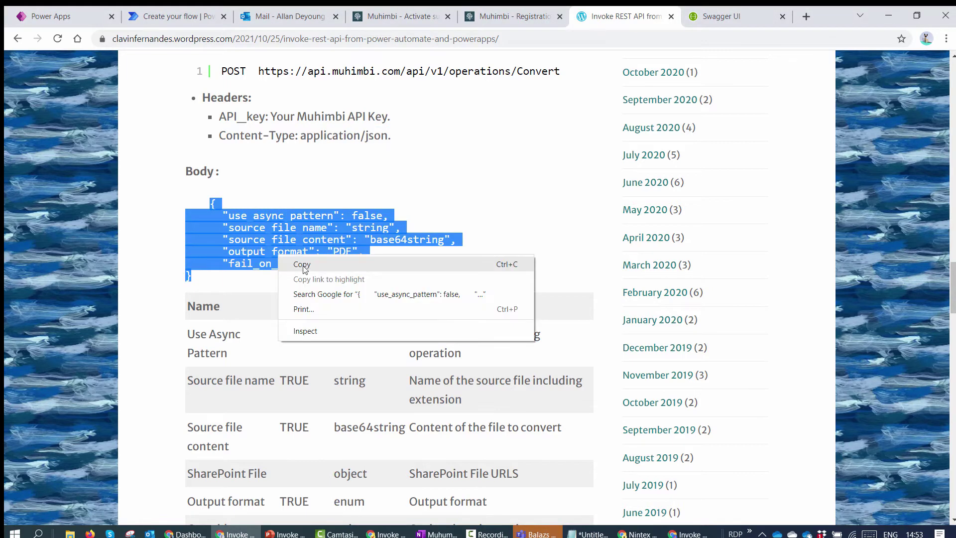
{"action": "left_click", "coordinate": [239, 264]}
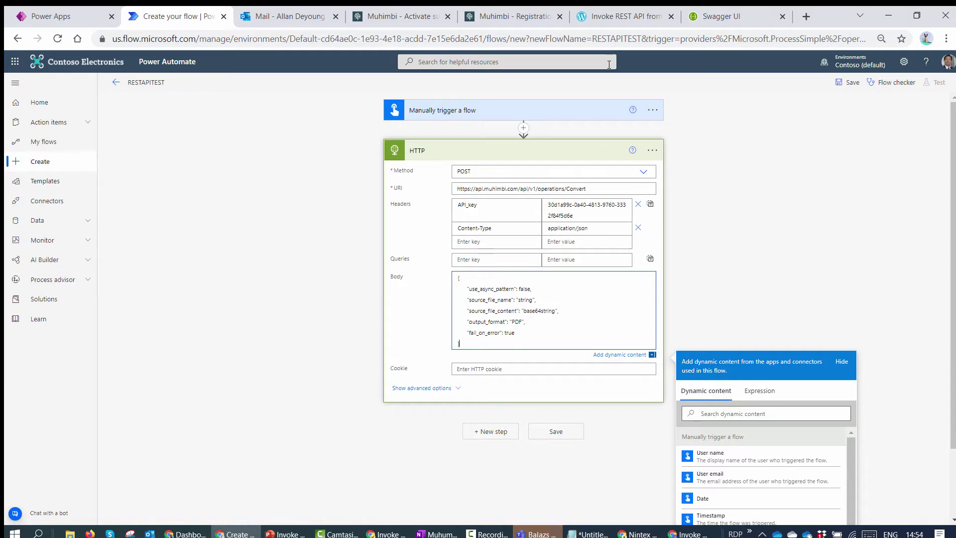
Examine the blog post's parameter table for the request body, including async pattern, source file content, SharePoint file and output format
{"action": "left_click", "coordinate": [622, 16]}
{"action": "scroll", "coordinate": [467, 231], "scroll_direction": "down", "scroll_amount": 2}
{"action": "left_click", "coordinate": [438, 209]}
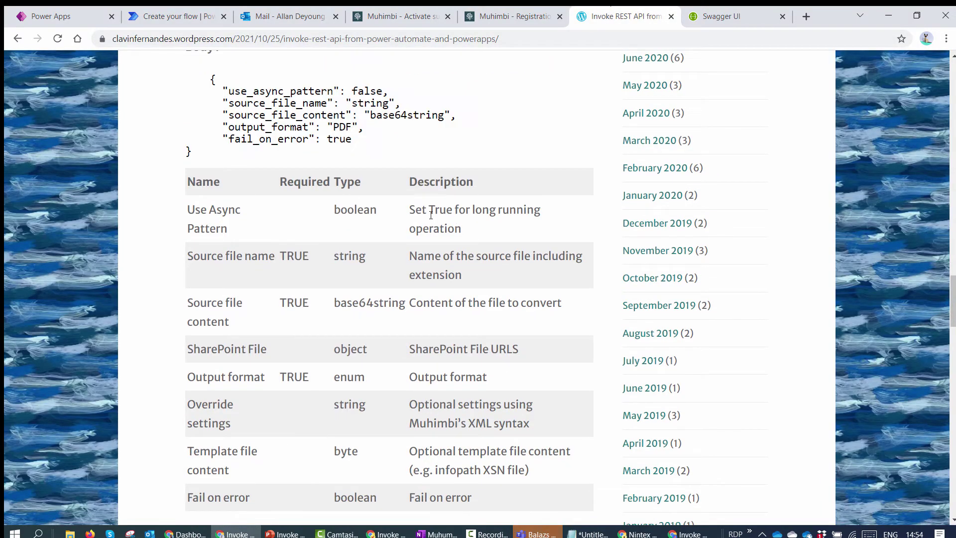
{"action": "left_click_drag", "start_coordinate": [409, 209], "coordinate": [476, 235]}
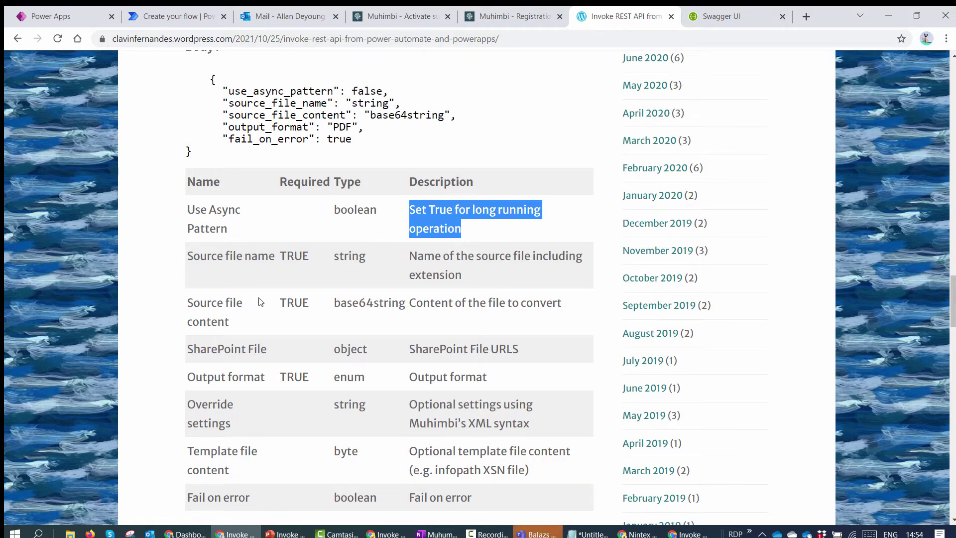
{"action": "left_click_drag", "start_coordinate": [401, 302], "coordinate": [333, 303]}
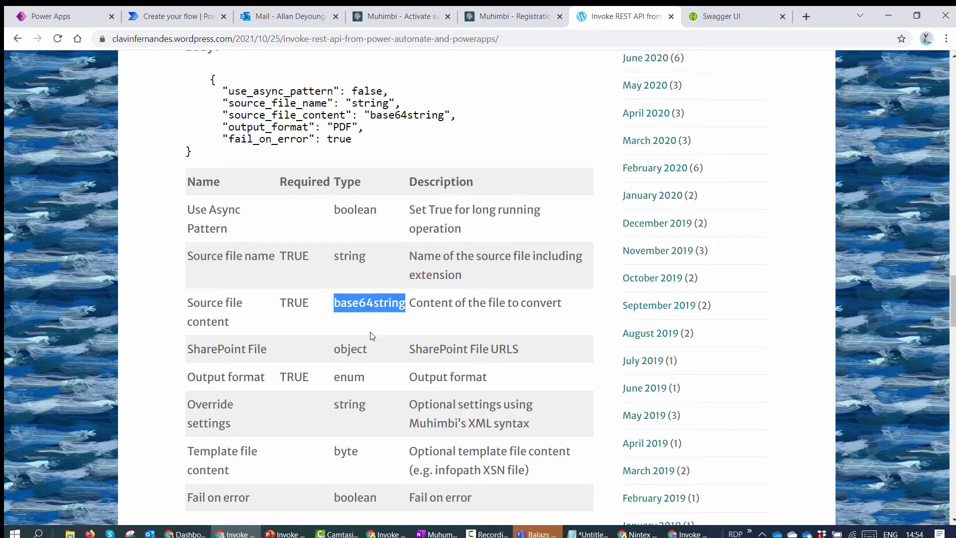
{"action": "left_click", "coordinate": [208, 364]}
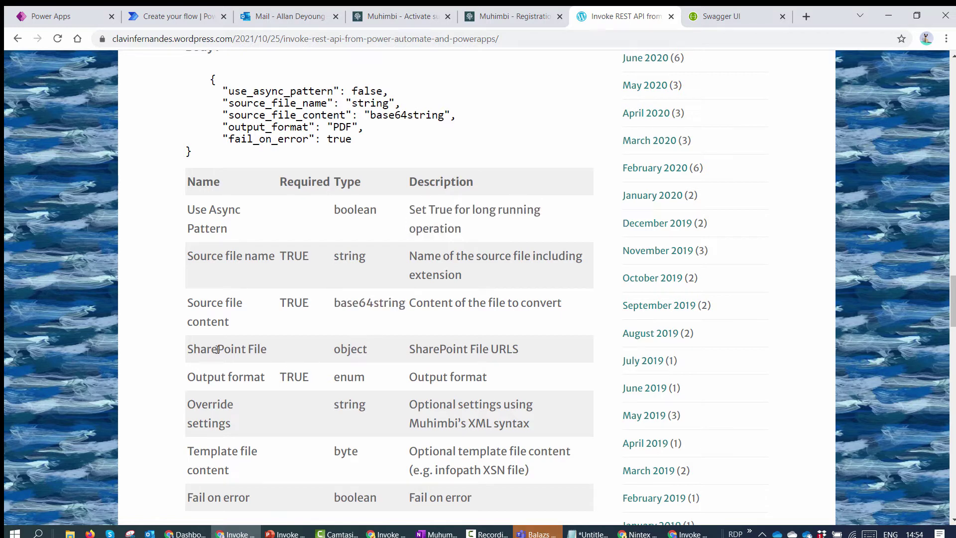
{"action": "left_click_drag", "start_coordinate": [262, 349], "coordinate": [243, 379]}
{"action": "left_click", "coordinate": [234, 384]}
{"action": "left_click_drag", "start_coordinate": [188, 350], "coordinate": [248, 350]}
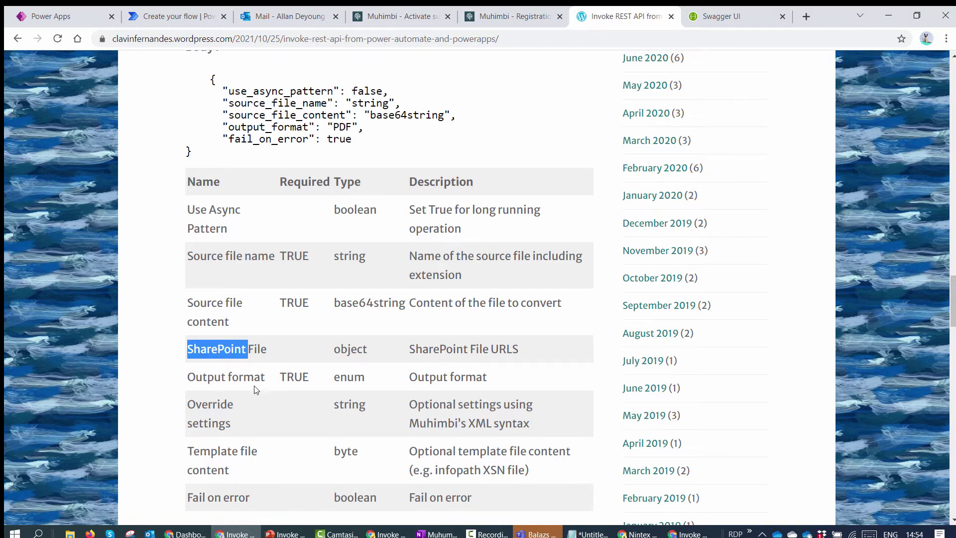
{"action": "double_click", "coordinate": [243, 378]}
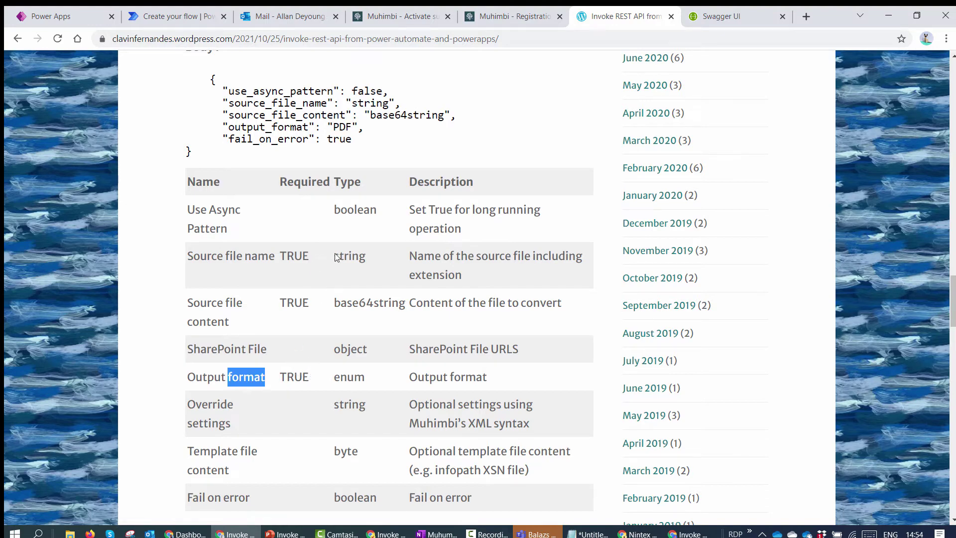
{"action": "scroll", "coordinate": [351, 205], "scroll_direction": "down", "scroll_amount": 3}
{"action": "scroll", "coordinate": [344, 214], "scroll_direction": "up", "scroll_amount": 3}
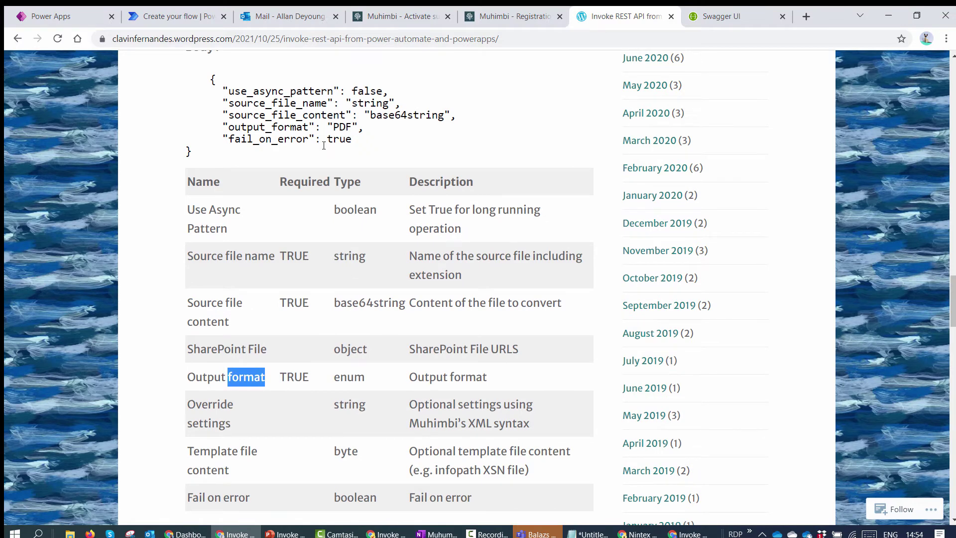
Set source_file_name in the HTTP action's request body to "clavin.html"
{"action": "left_click", "coordinate": [199, 16]}
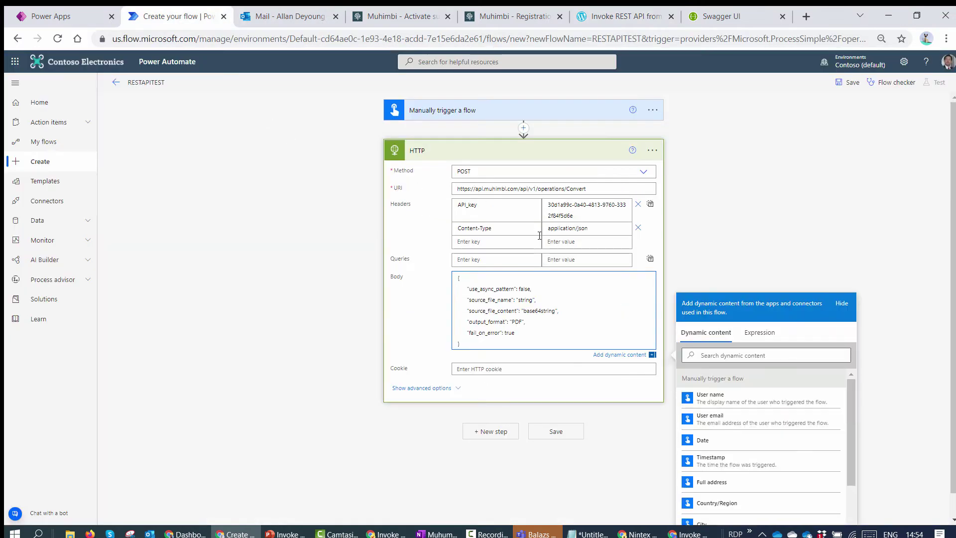
{"action": "double_click", "coordinate": [527, 300]}
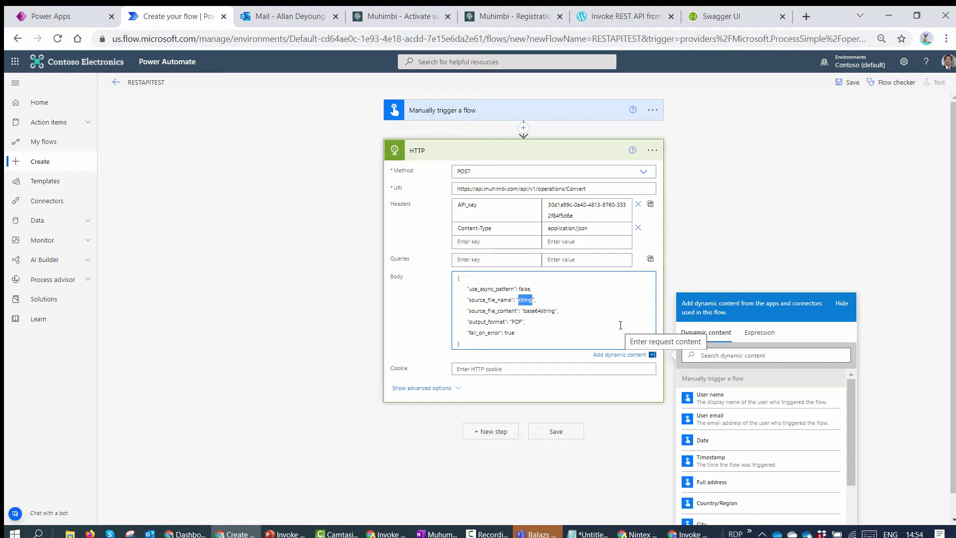
{"action": "type", "text": "clavin.html"}
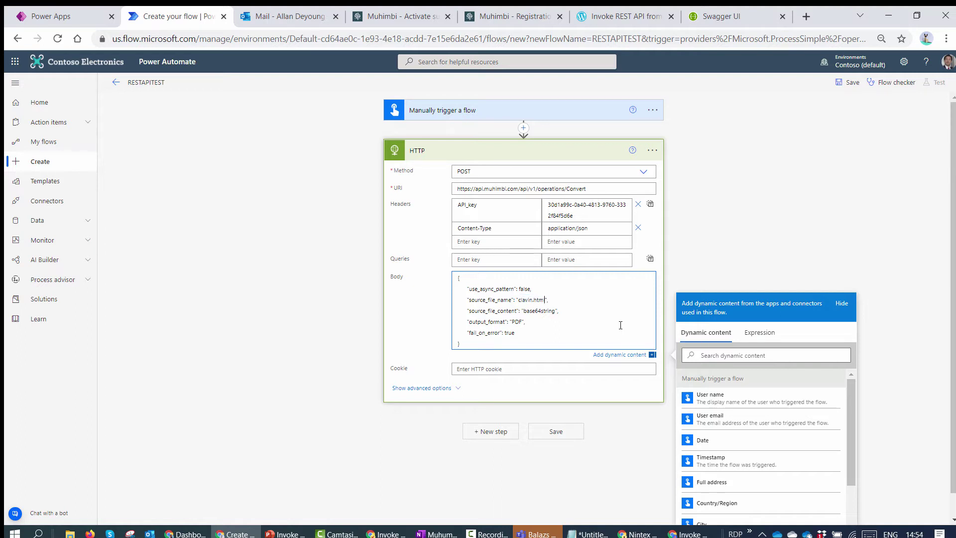
Set source_file_content in the HTTP request body to a base64() expression encoding an <h1> heading with the author's name and "REST Tutorial"
{"action": "double_click", "coordinate": [540, 310]}
{"action": "key", "text": "BackSpace"}
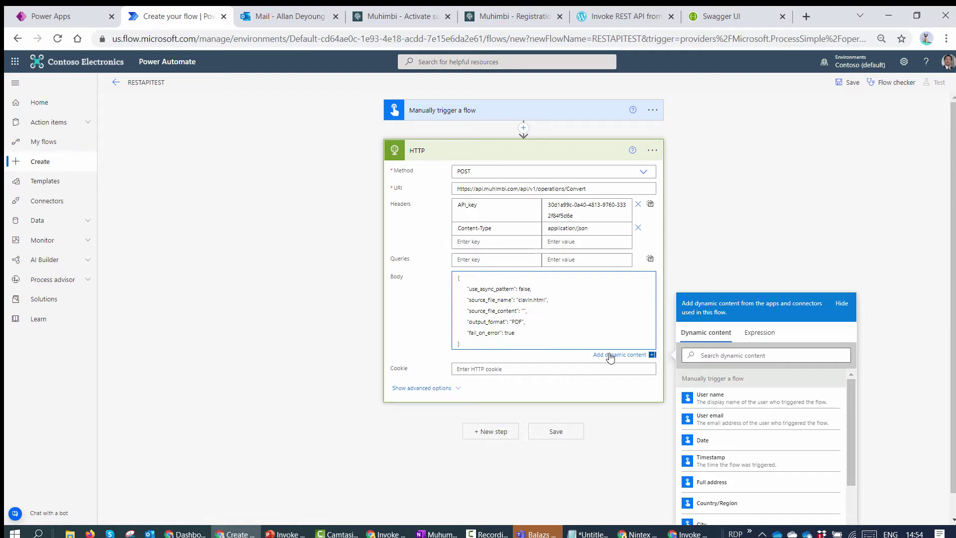
{"action": "left_click", "coordinate": [760, 332]}
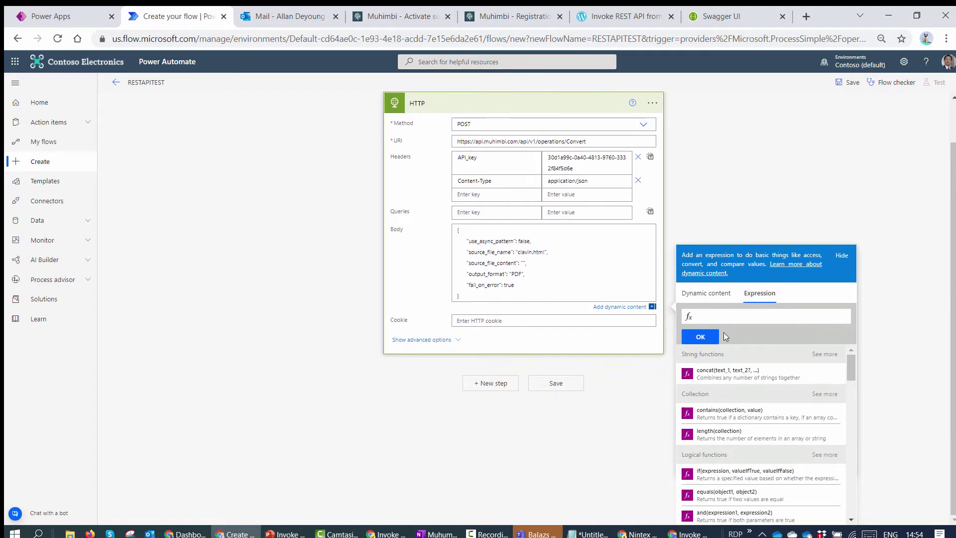
{"action": "type", "text": "base"}
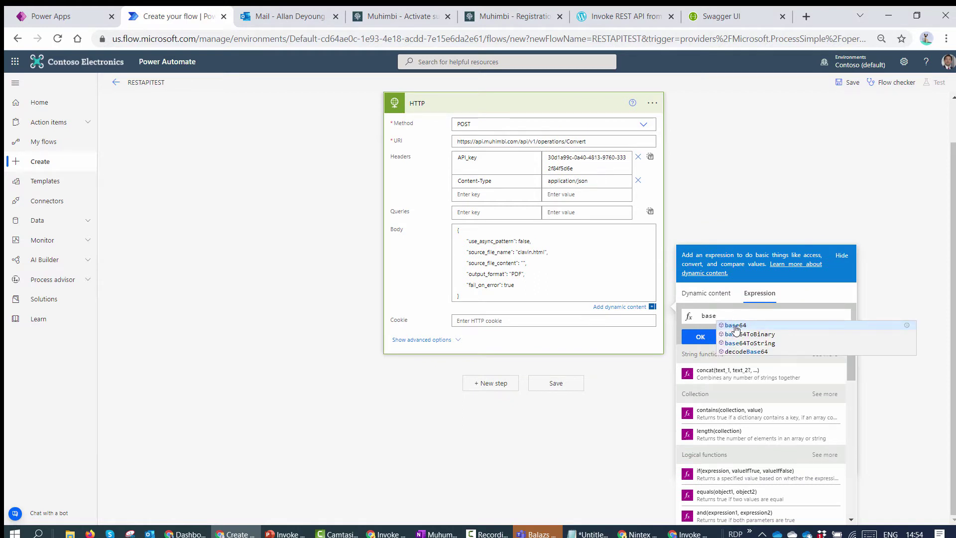
{"action": "left_click", "coordinate": [734, 325]}
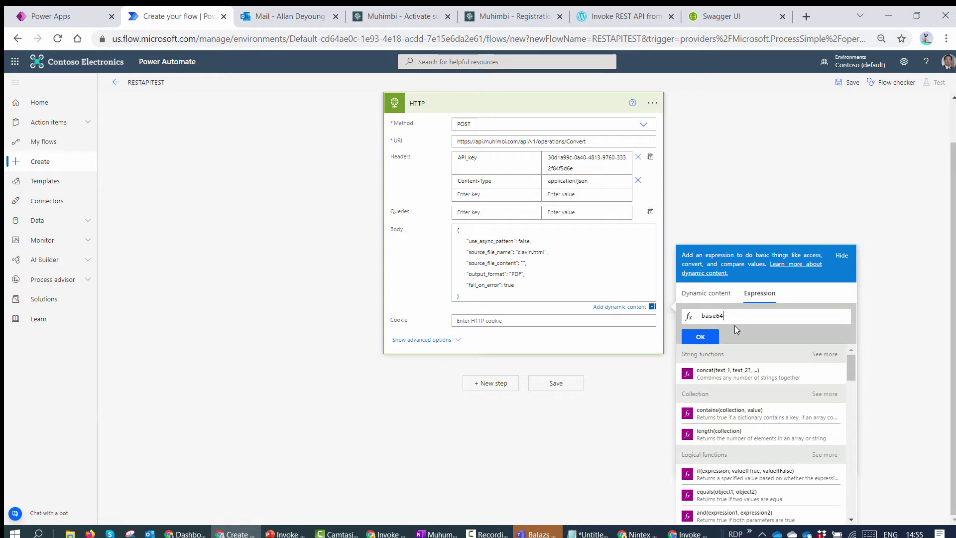
{"action": "type", "text": "('"}
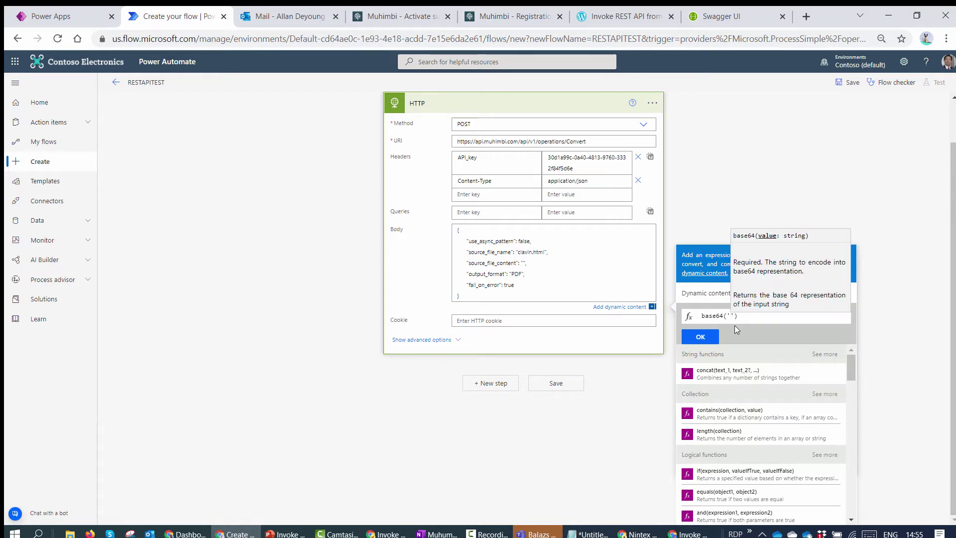
{"action": "type", "text": "<"}
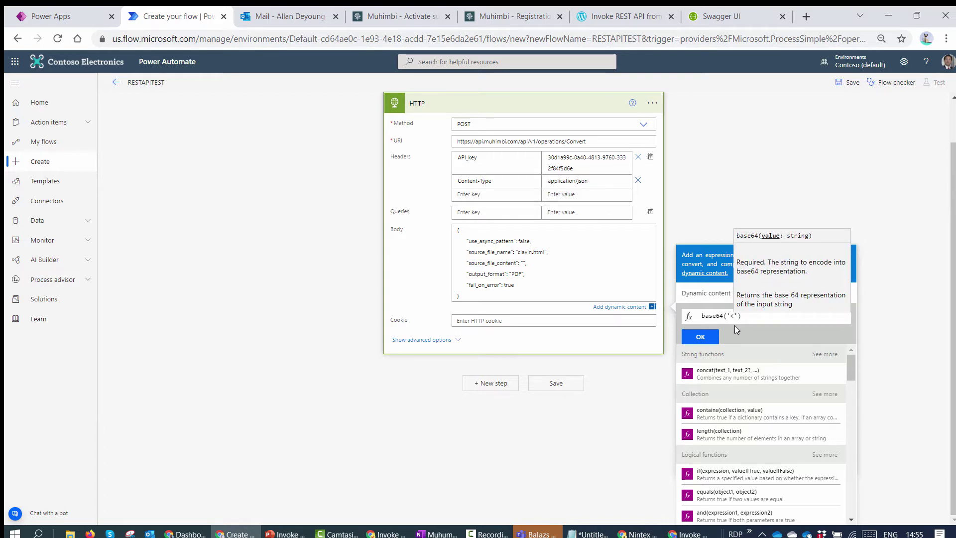
{"action": "type", "text": "h1>"}
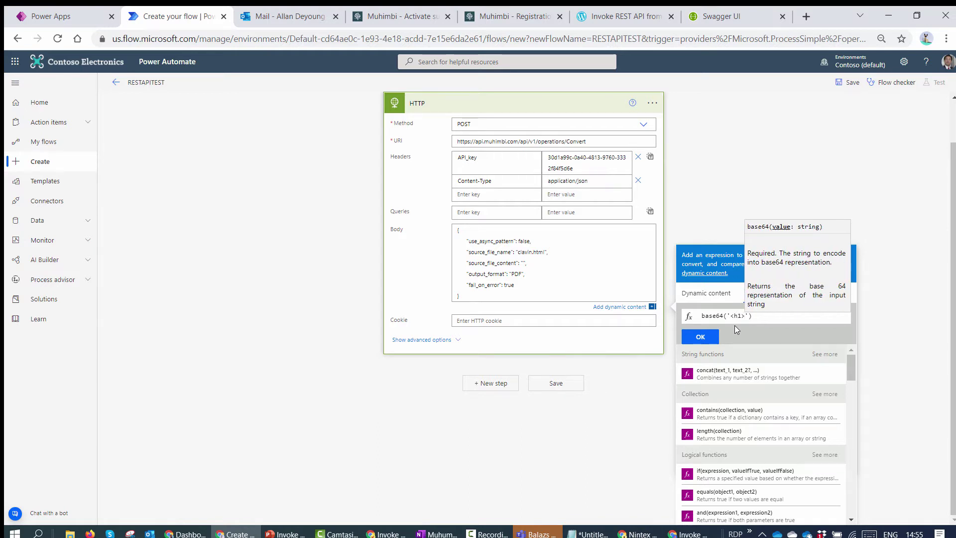
{"action": "key", "text": "ctrl+v"}
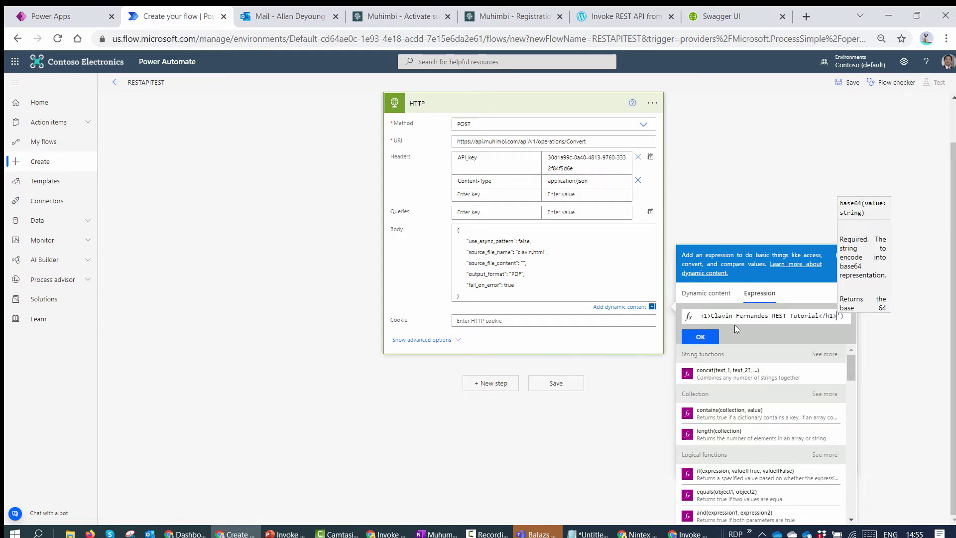
{"action": "left_click", "coordinate": [700, 337]}
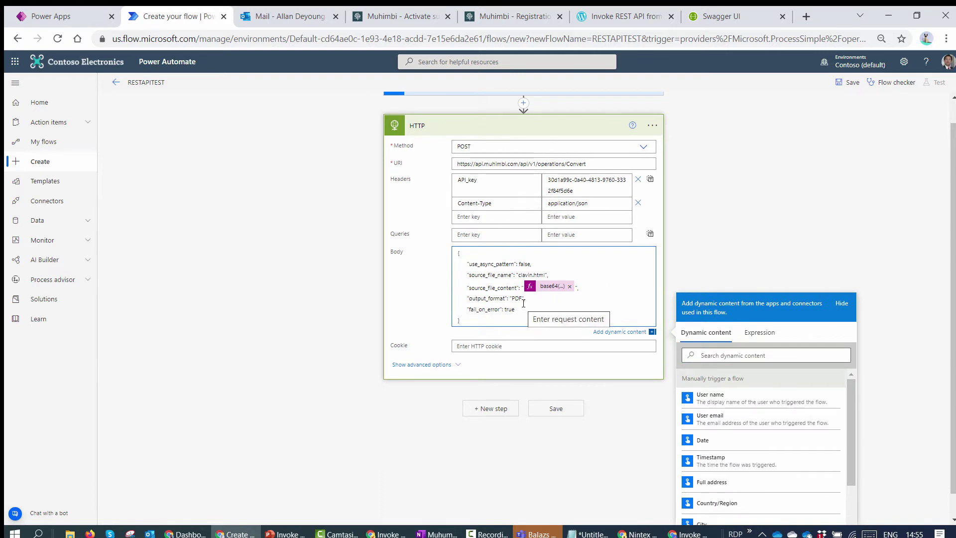
Add a Compose action after the HTTP action with the HTTP Body output as its input
{"action": "left_click", "coordinate": [500, 411]}
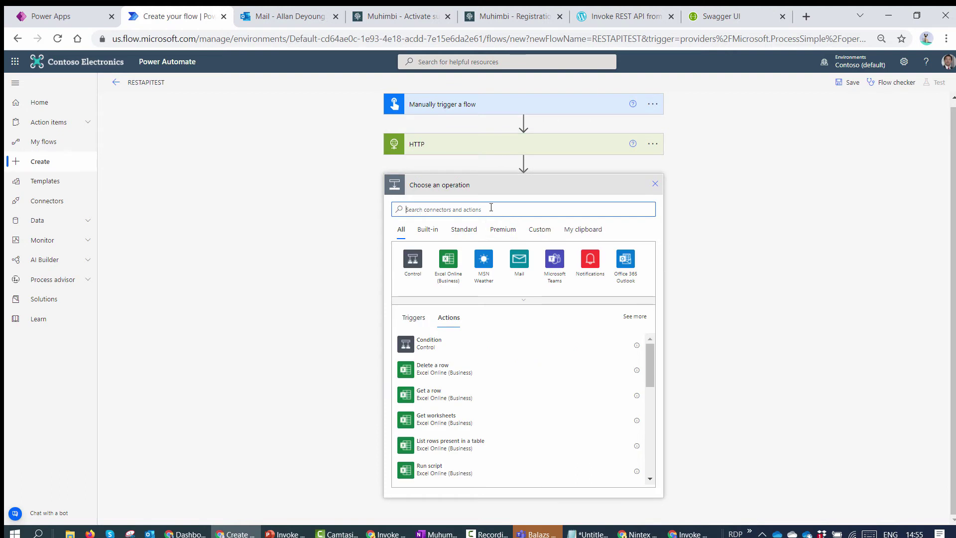
{"action": "left_click", "coordinate": [490, 208]}
{"action": "type", "text": "Compose"}
{"action": "left_click", "coordinate": [454, 336]}
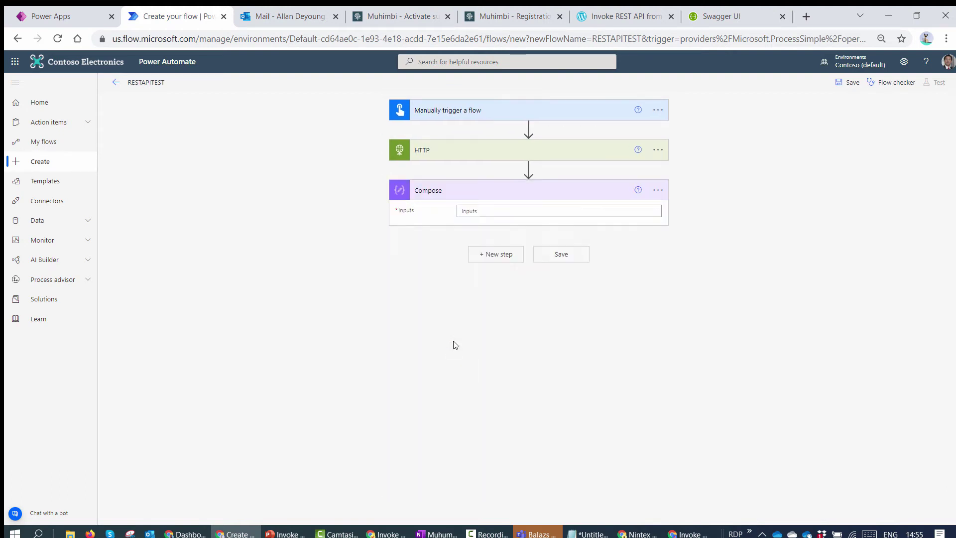
{"action": "left_click", "coordinate": [500, 214]}
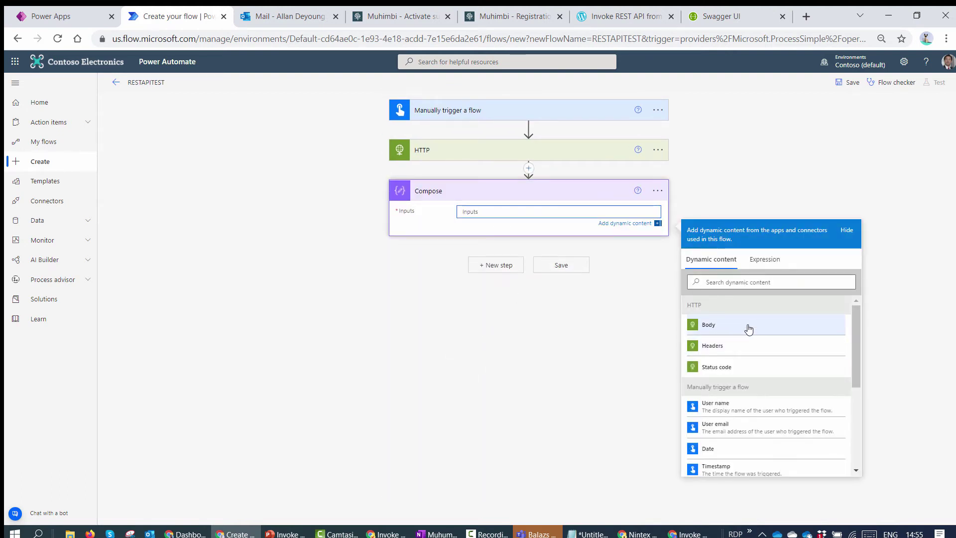
{"action": "left_click", "coordinate": [748, 329]}
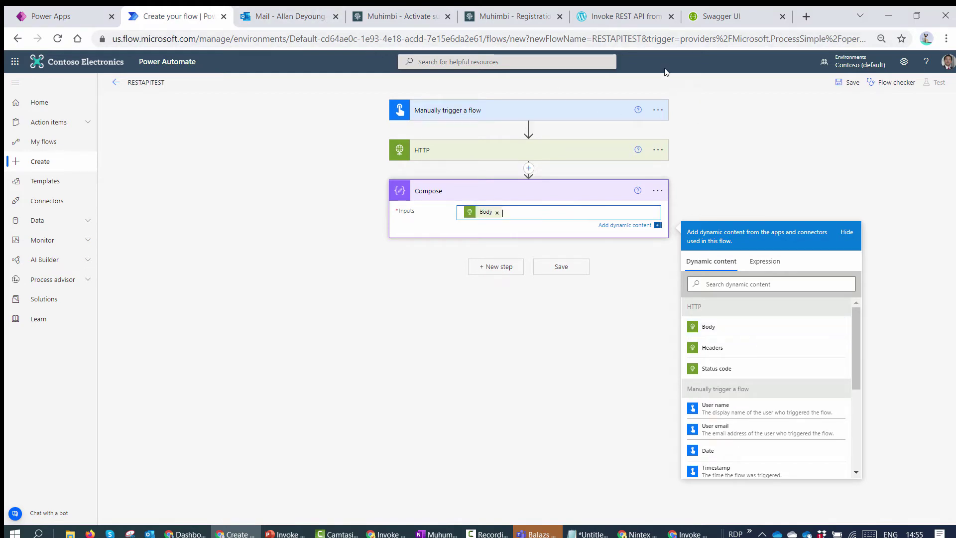
Examine the blog post's Response section, including the processed file content, base file name, result code and result details fields
{"action": "left_click", "coordinate": [624, 17]}
{"action": "scroll", "coordinate": [462, 199], "scroll_direction": "down", "scroll_amount": 6}
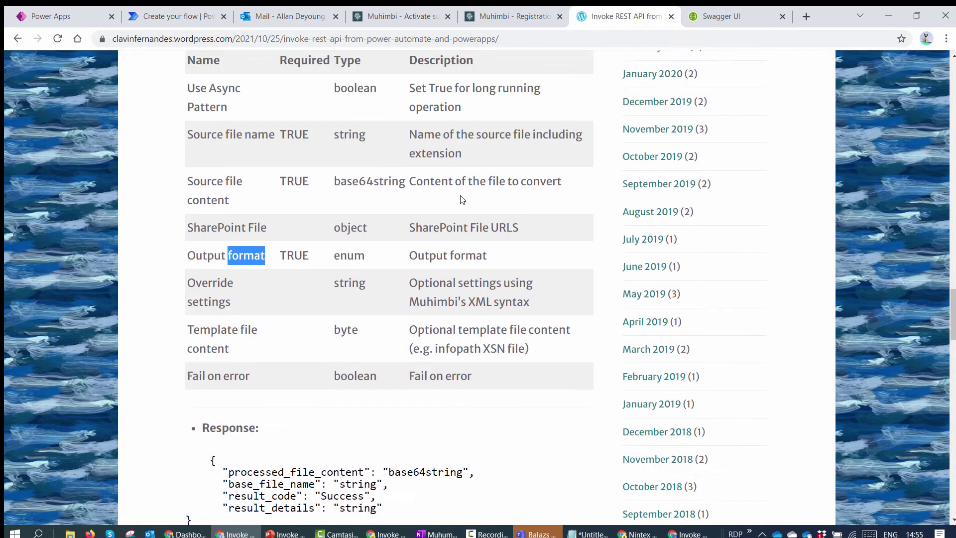
{"action": "scroll", "coordinate": [461, 200], "scroll_direction": "down", "scroll_amount": 3}
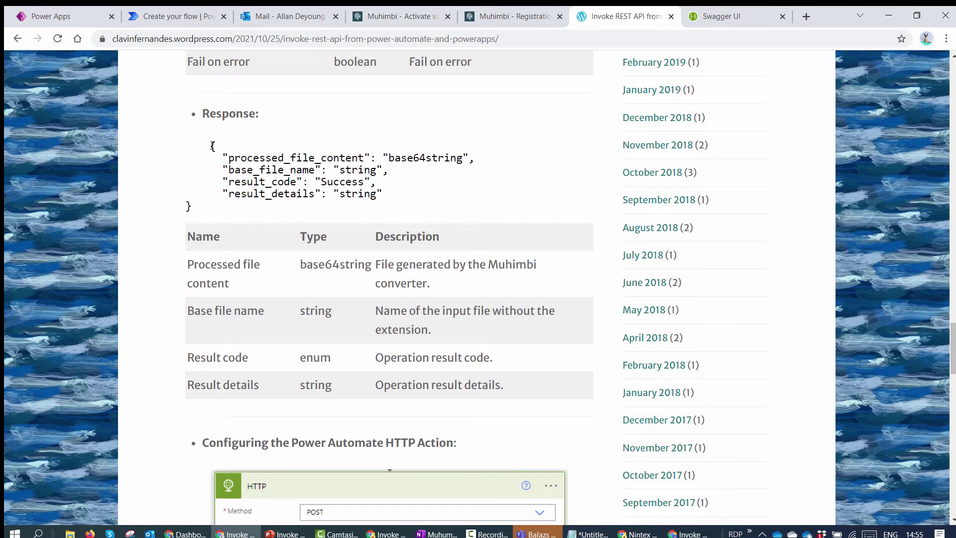
{"action": "left_click_drag", "start_coordinate": [212, 146], "coordinate": [249, 158]}
{"action": "left_click", "coordinate": [297, 185]}
{"action": "double_click", "coordinate": [447, 157]}
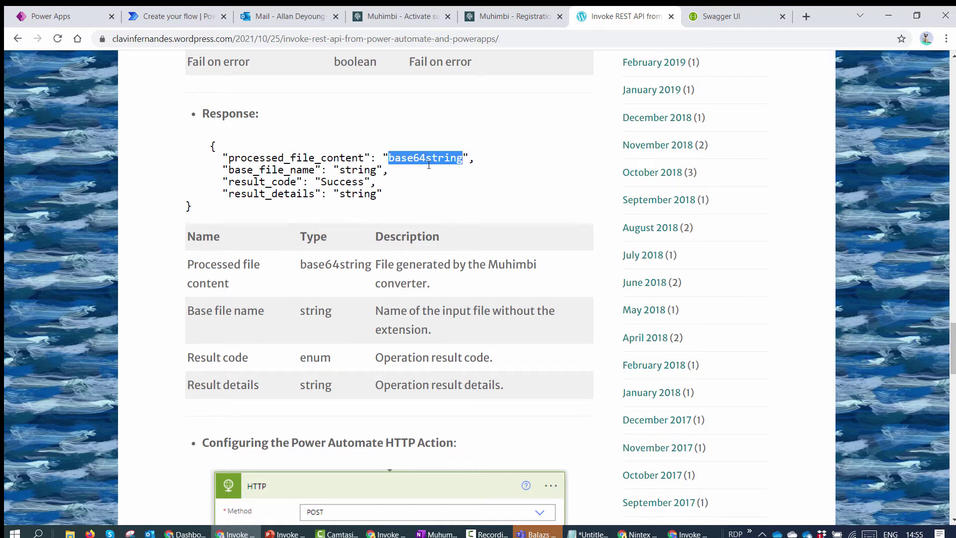
{"action": "key", "text": "ctrl+a"}
{"action": "left_click", "coordinate": [299, 182]}
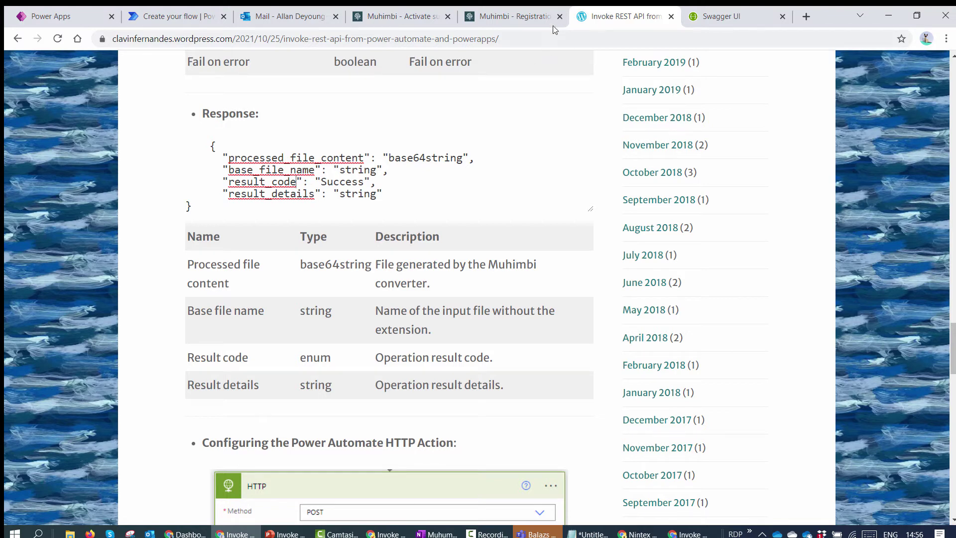
Save the RESTAPITEST flow and run it as a manual test
{"action": "left_click", "coordinate": [169, 16]}
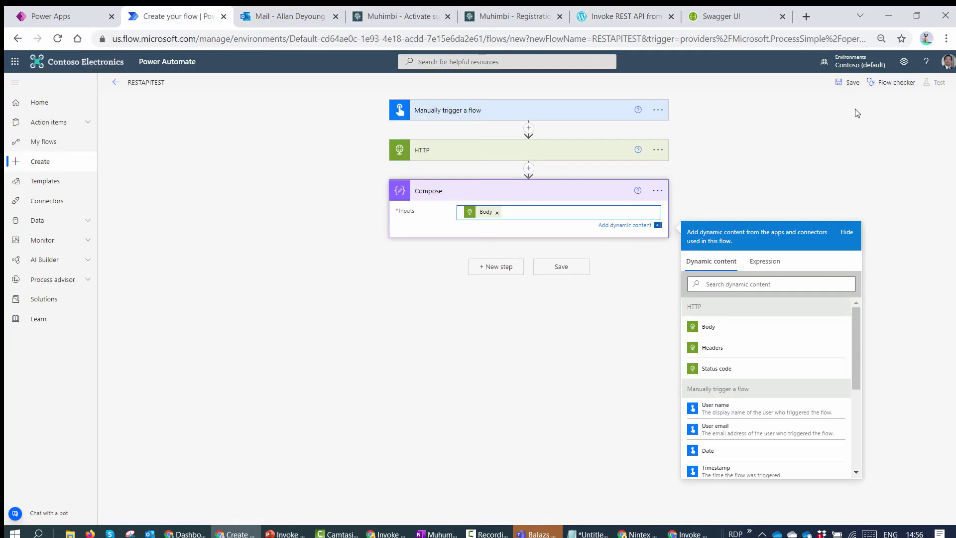
{"action": "left_click", "coordinate": [846, 83]}
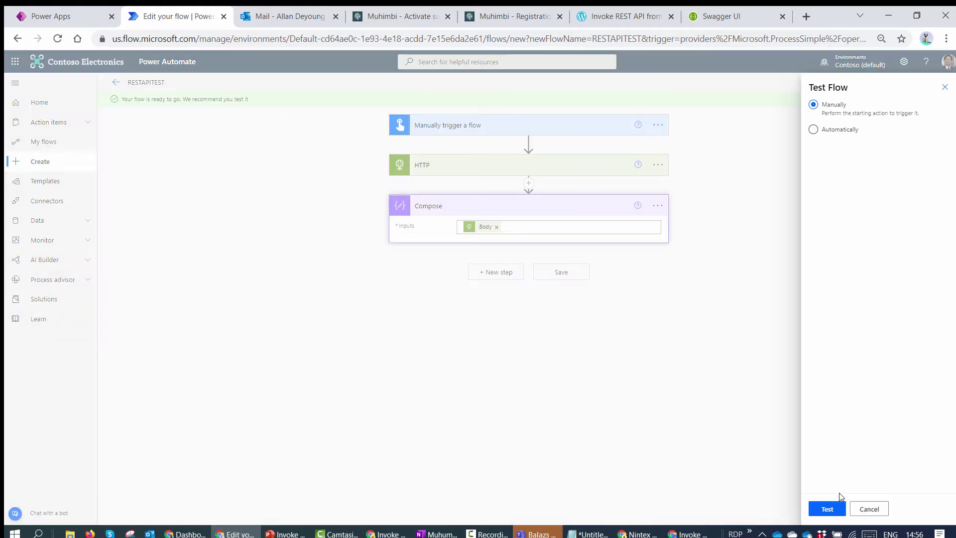
{"action": "left_click", "coordinate": [836, 507]}
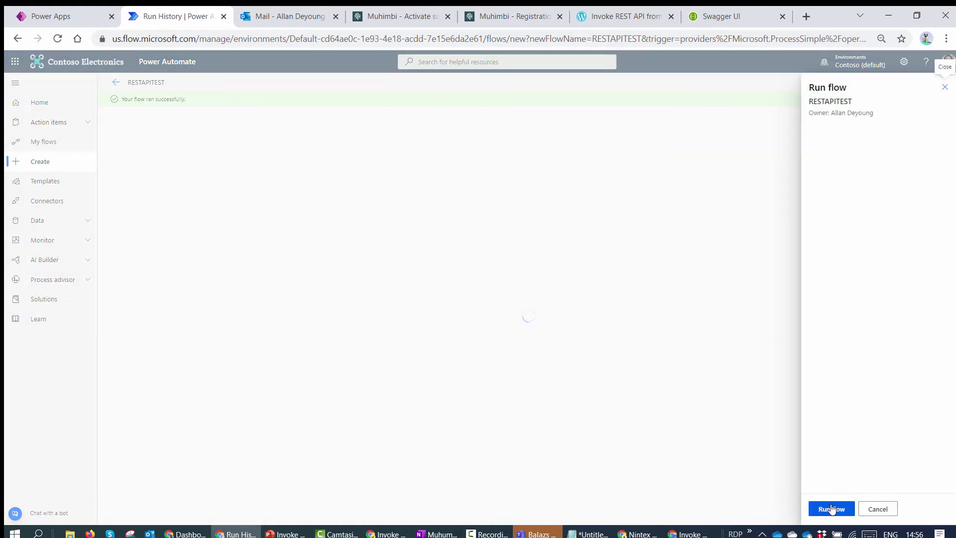
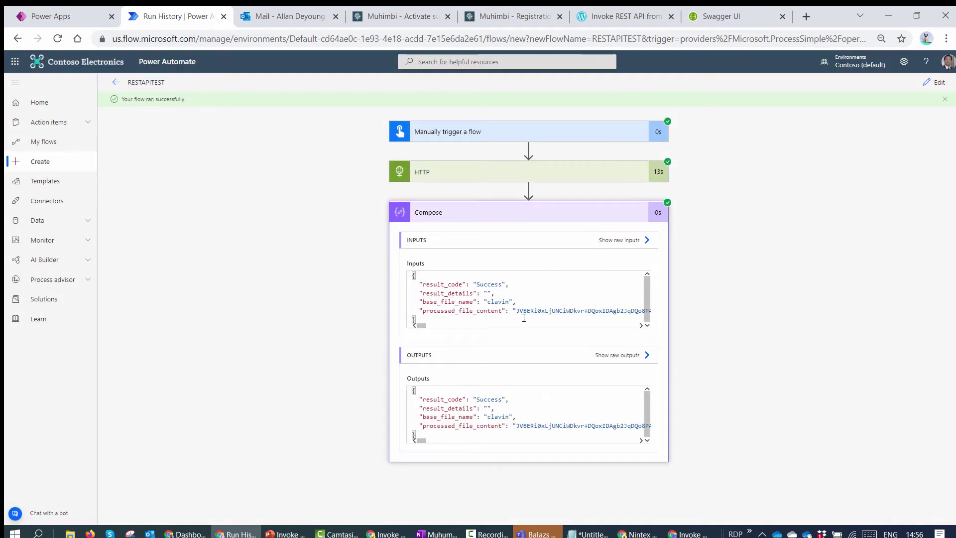
Review the run's Compose input fields and the HTTP action's inputs and outputs
{"action": "left_click", "coordinate": [484, 293]}
{"action": "double_click", "coordinate": [501, 303]}
{"action": "left_click", "coordinate": [525, 172]}
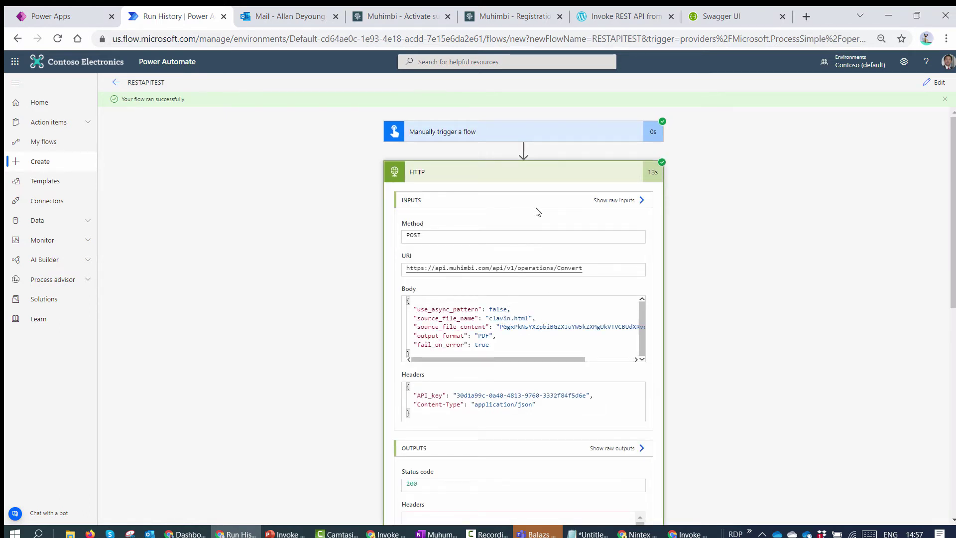
{"action": "left_click", "coordinate": [526, 177]}
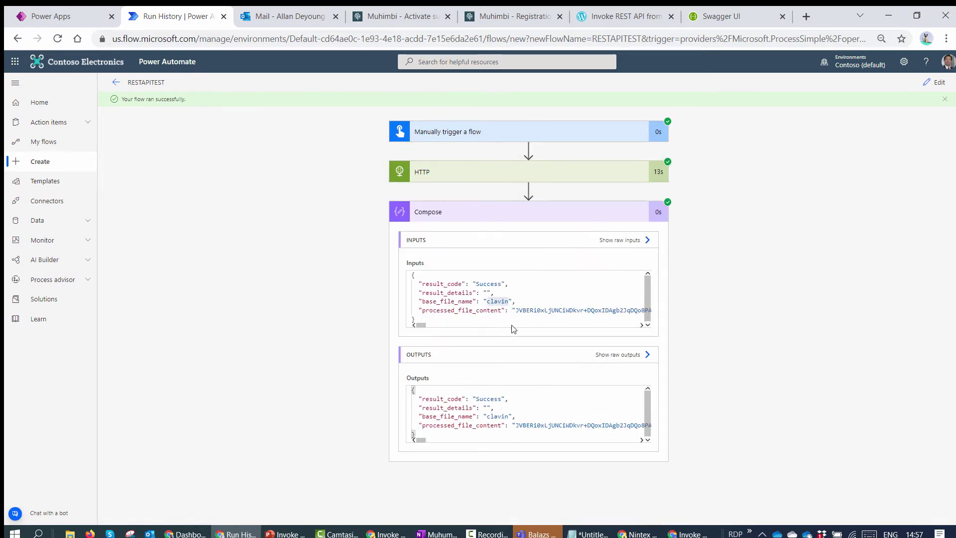
Copy the full JSON from the Compose action's run inputs into a new Notepad document
{"action": "left_click", "coordinate": [548, 309]}
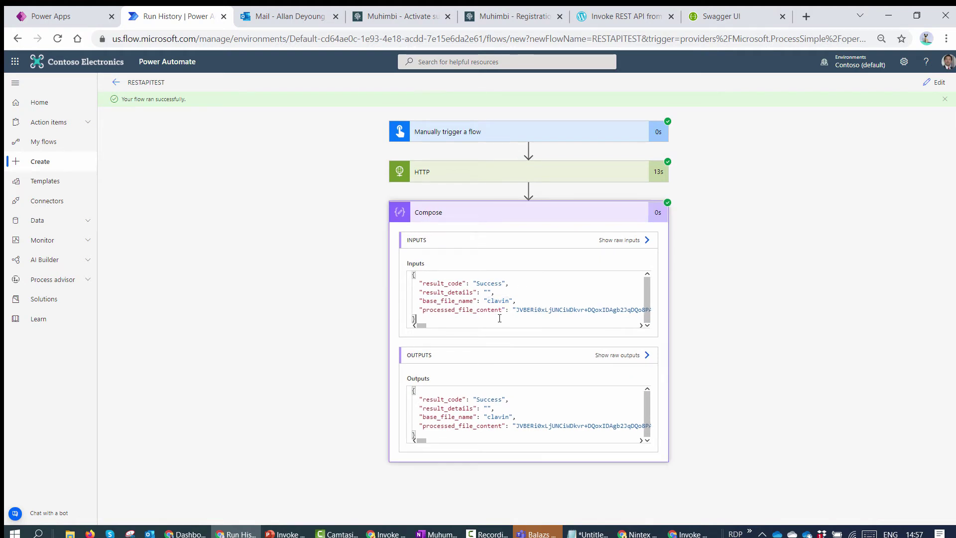
{"action": "key", "text": "ctrl+a"}
{"action": "key", "text": "ctrl+c"}
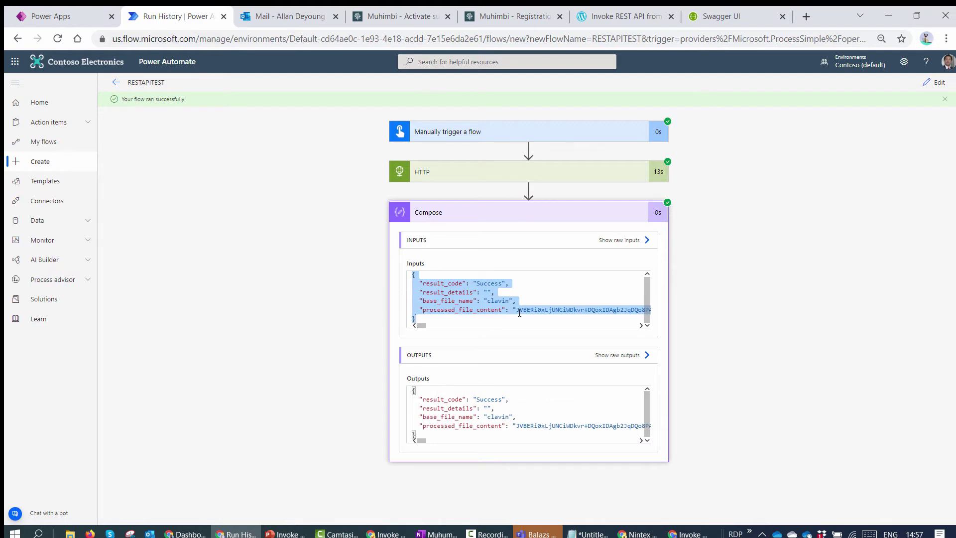
{"action": "key", "text": "super"}
{"action": "type", "text": "note"}
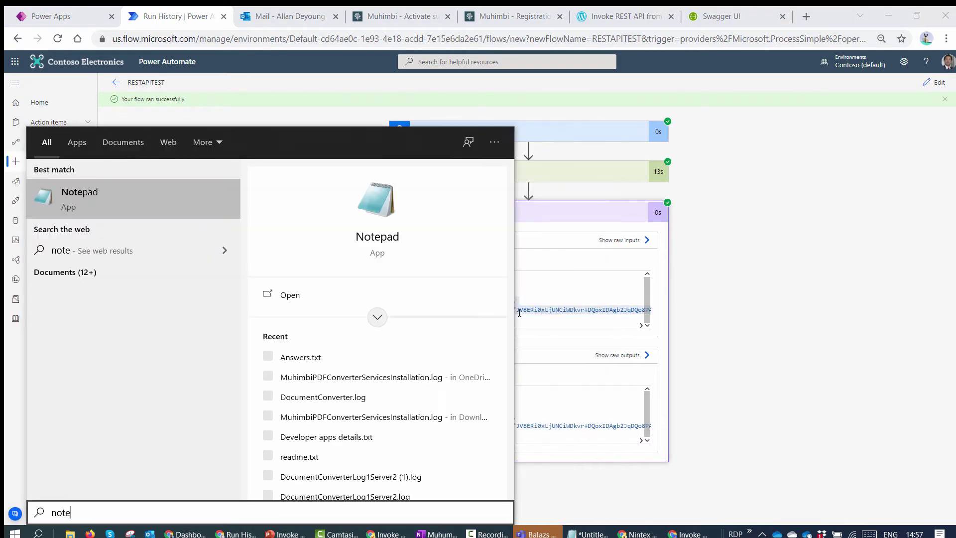
{"action": "key", "text": "Return"}
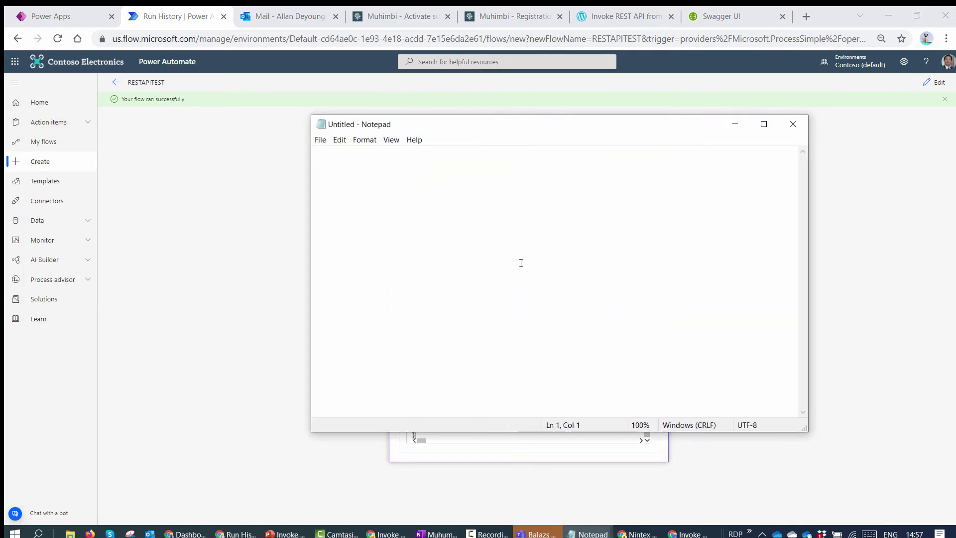
{"action": "key", "text": "ctrl+v"}
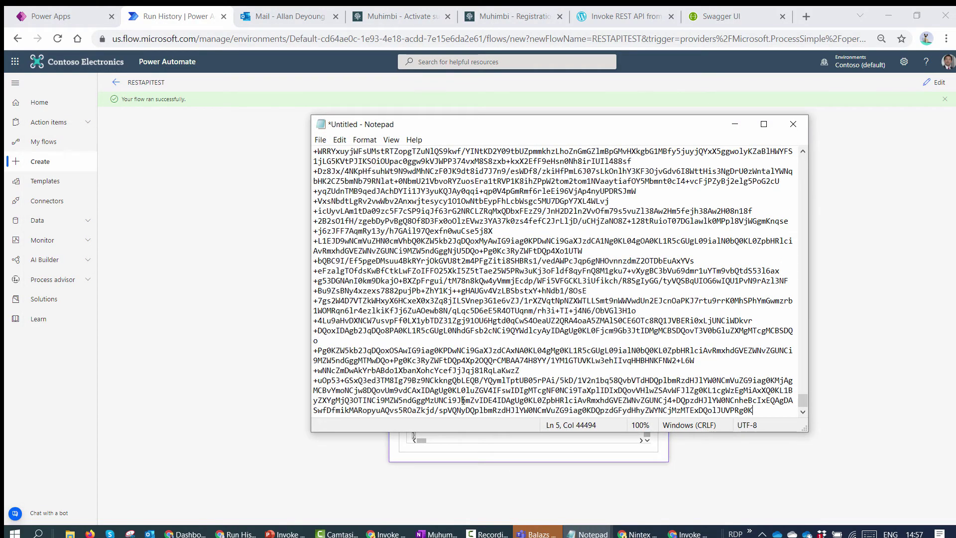
Trim the Notepad text to only the base64 value of processed_file_content and select all of it
{"action": "left_click_drag", "start_coordinate": [801, 407], "coordinate": [803, 162]}
{"action": "left_click_drag", "start_coordinate": [442, 190], "coordinate": [295, 141]}
{"action": "scroll", "coordinate": [462, 204], "scroll_direction": "down", "scroll_amount": 2}
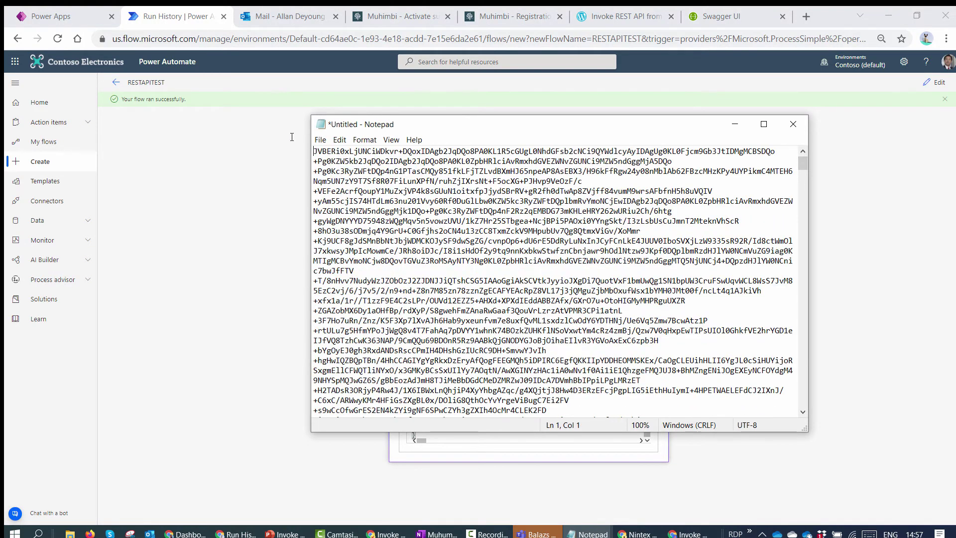
{"action": "key", "text": "ctrl+a"}
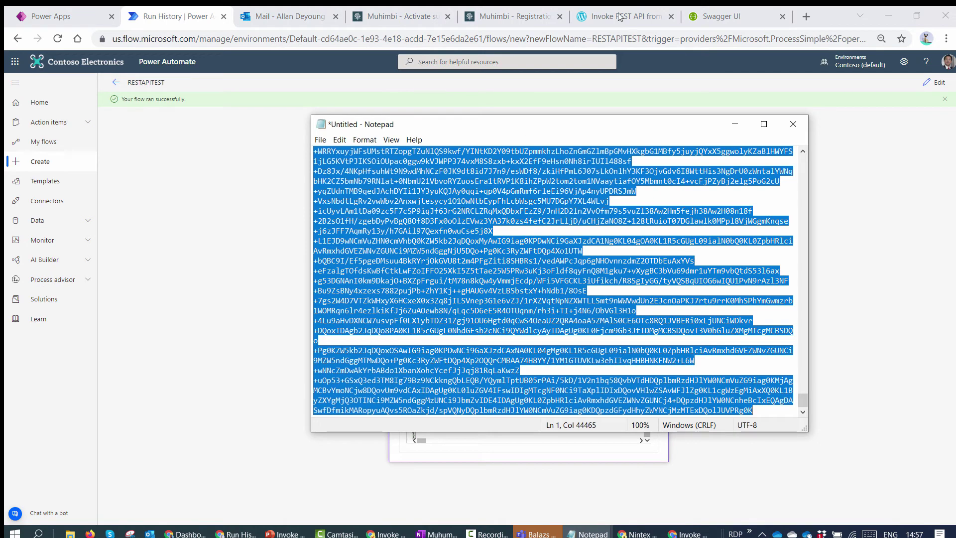
Search the web for "base64tofile" in a new browser tab and open Base64.Guru's Base64 to File decoder, ready for input
{"action": "left_click", "coordinate": [803, 15]}
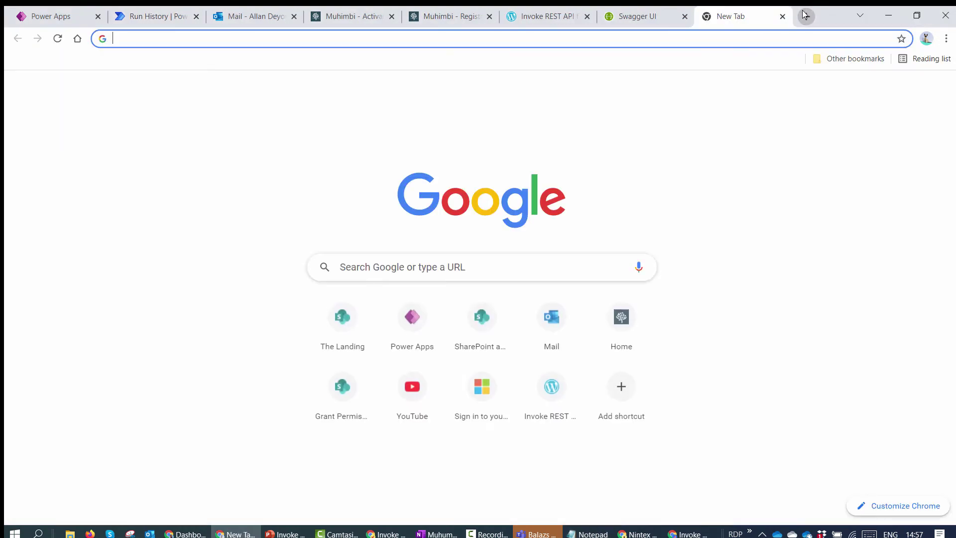
{"action": "type", "text": "base6"}
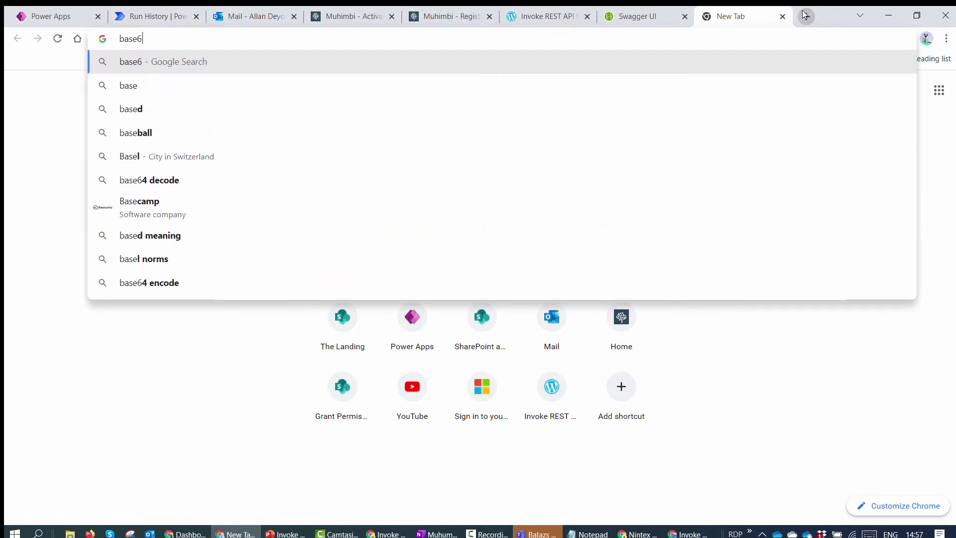
{"action": "type", "text": "4to "}
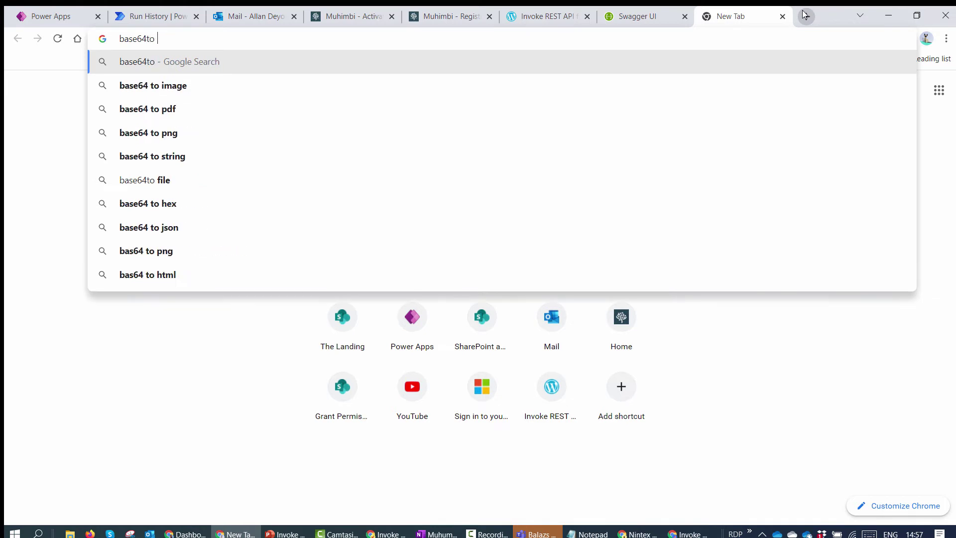
{"action": "type", "text": "file"}
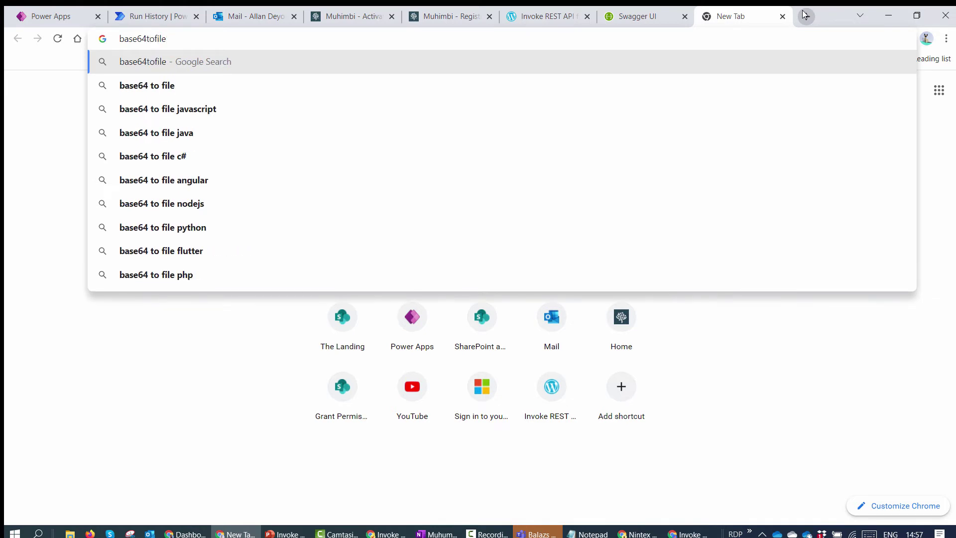
{"action": "key", "text": "Return"}
{"action": "left_click", "coordinate": [374, 199]}
{"action": "left_click", "coordinate": [359, 272]}
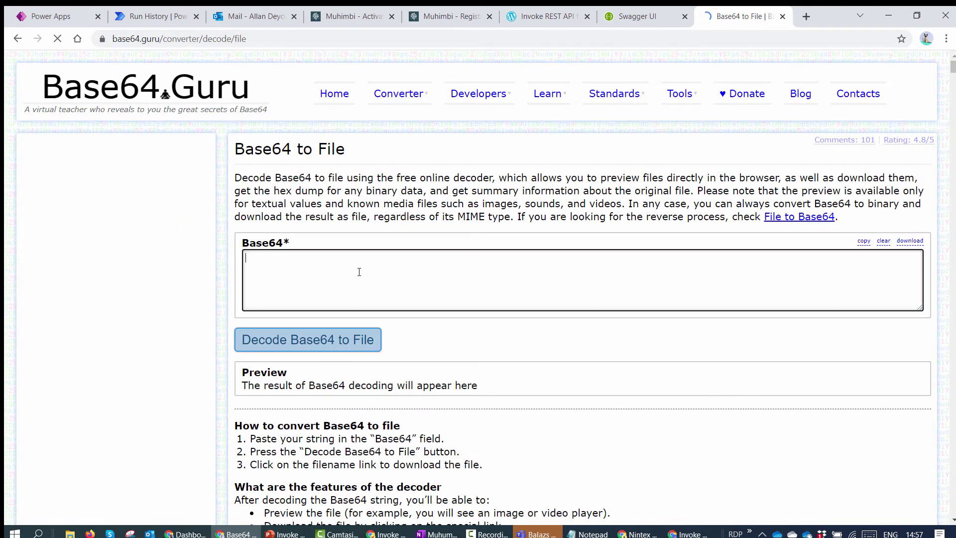
Decode the copied base64 text to a file and check the PDF preview and file info
{"action": "key", "text": "ctrl+v"}
{"action": "left_click", "coordinate": [342, 341]}
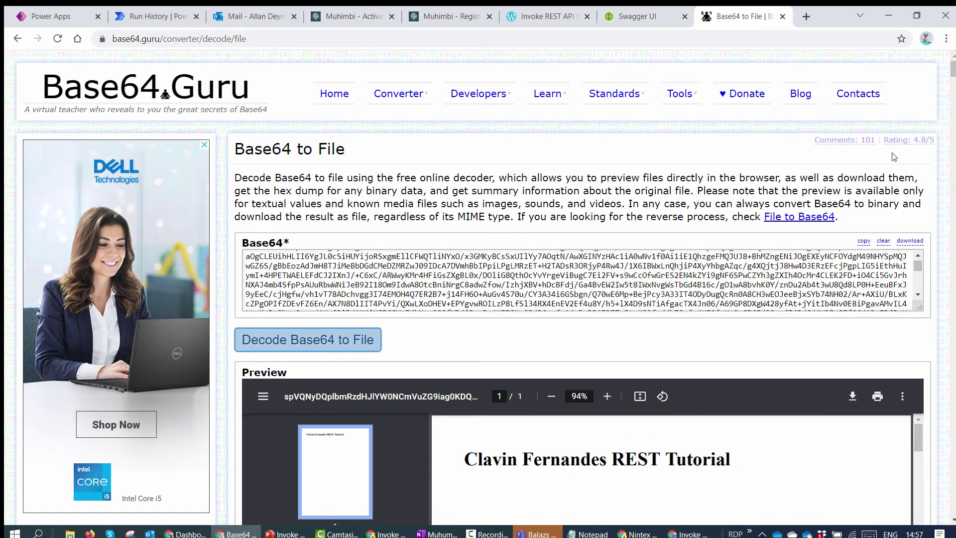
{"action": "scroll", "coordinate": [565, 209], "scroll_direction": "down", "scroll_amount": 5}
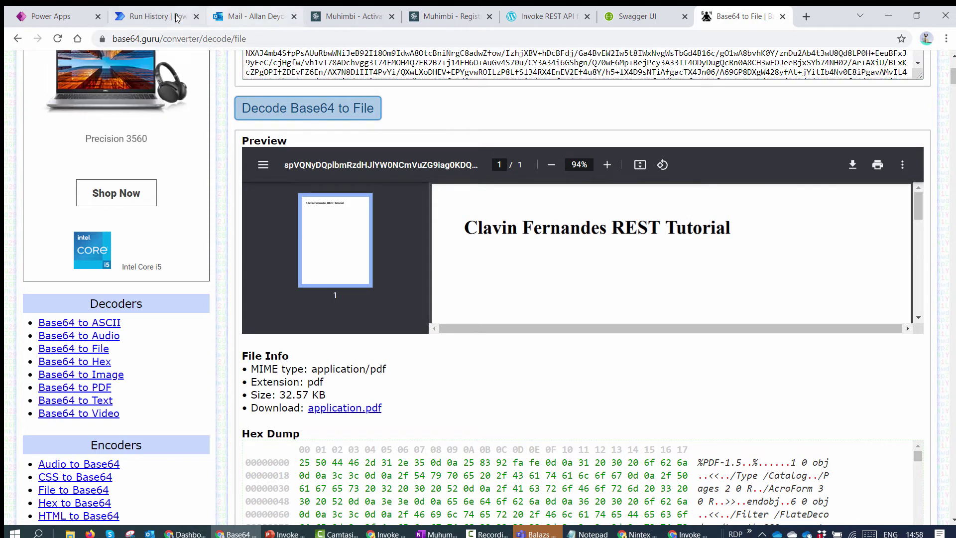
Return to the RESTAPITEST flow, open its latest run from the run history and expand the Compose action
{"action": "left_click", "coordinate": [156, 16]}
{"action": "left_click", "coordinate": [934, 82]}
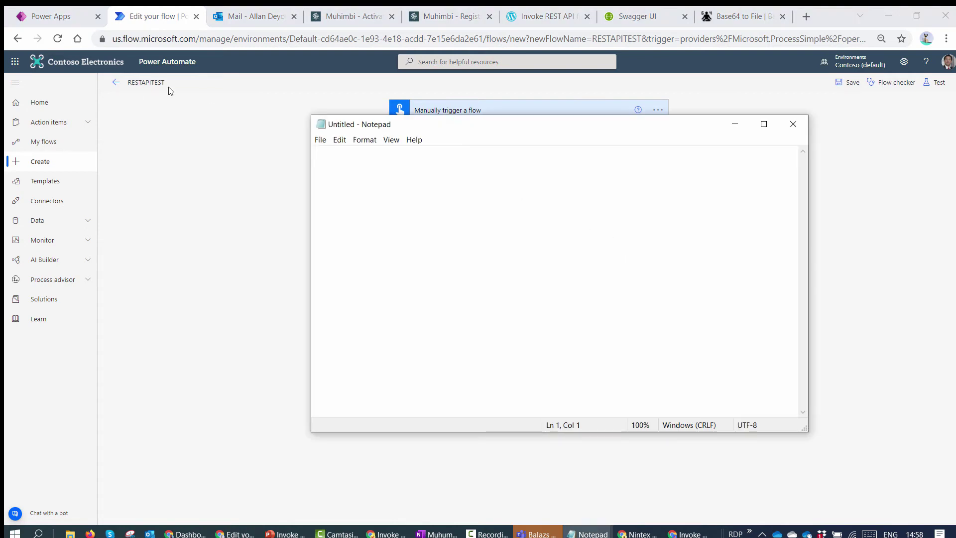
{"action": "left_click", "coordinate": [114, 84]}
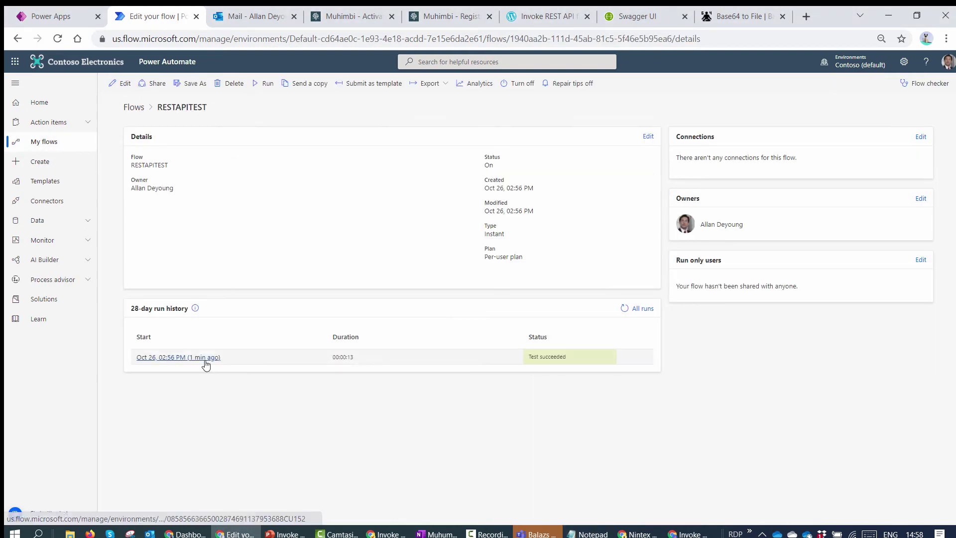
{"action": "left_click", "coordinate": [205, 362]}
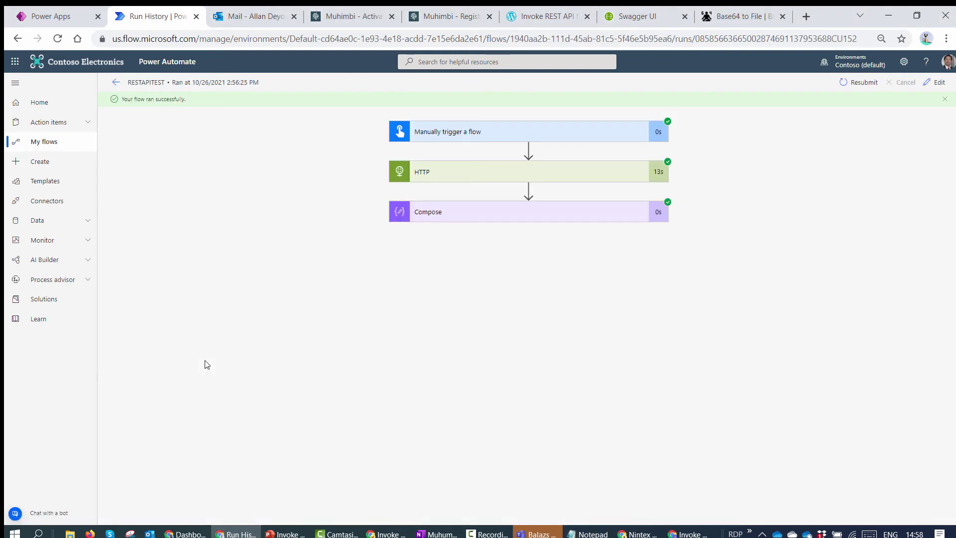
{"action": "left_click", "coordinate": [552, 216]}
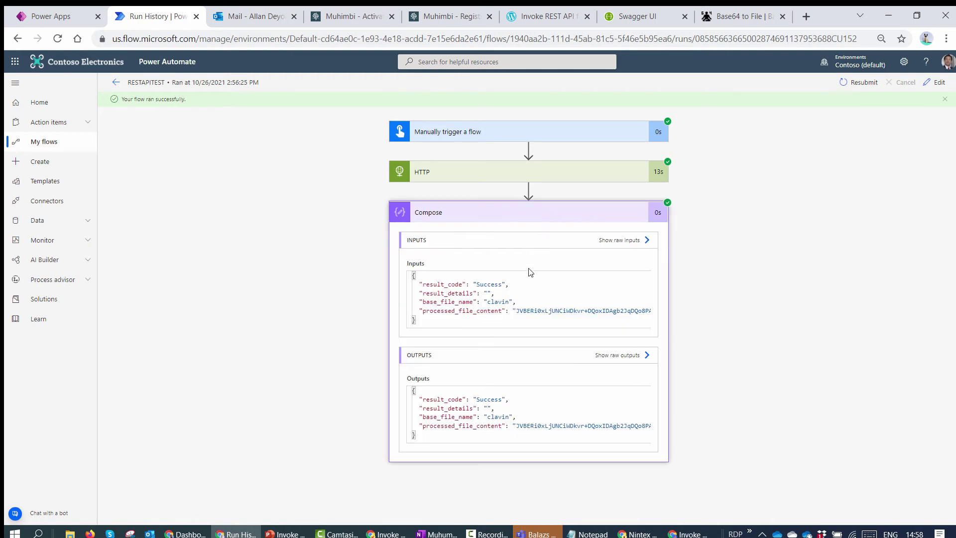
Copy the full JSON from the Compose run inputs into the blank Notepad document and return to the flow run
{"action": "left_click", "coordinate": [509, 310]}
{"action": "key", "text": "ctrl+a"}
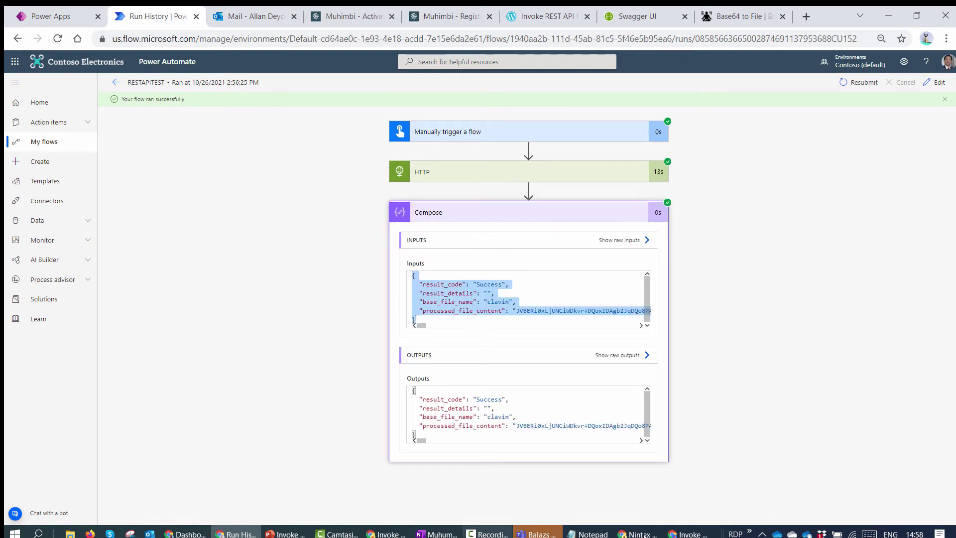
{"action": "left_click", "coordinate": [589, 534]}
{"action": "left_click", "coordinate": [622, 472]}
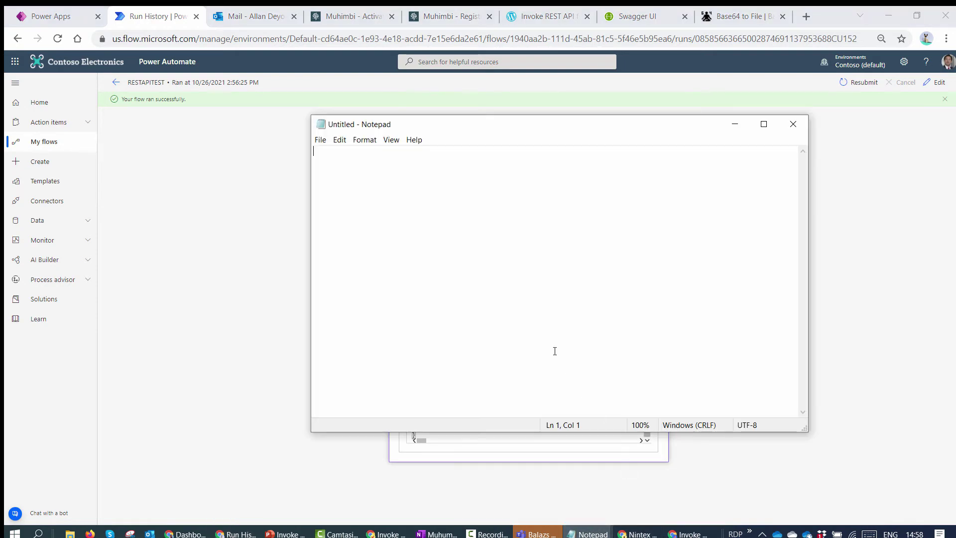
{"action": "key", "text": "ctrl+v"}
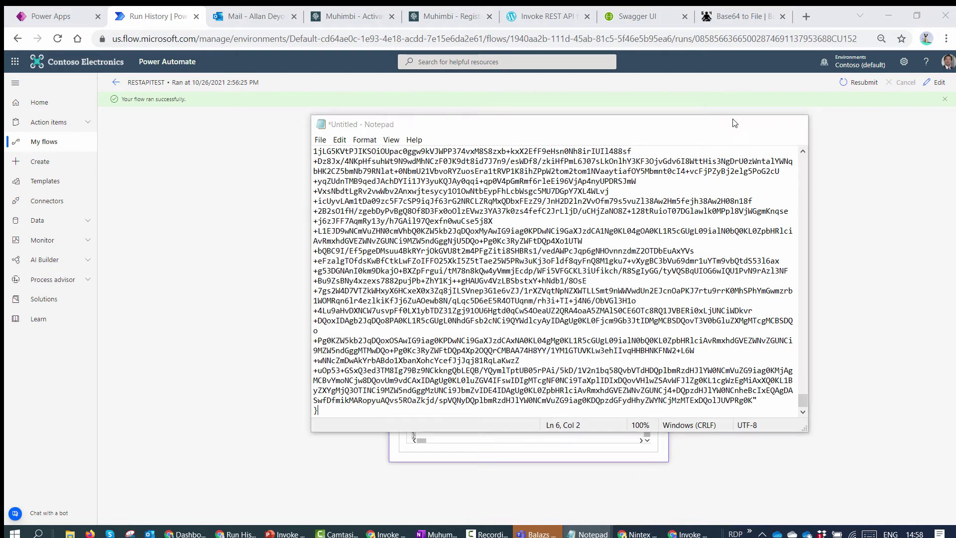
{"action": "left_click", "coordinate": [735, 124]}
{"action": "left_click", "coordinate": [534, 213]}
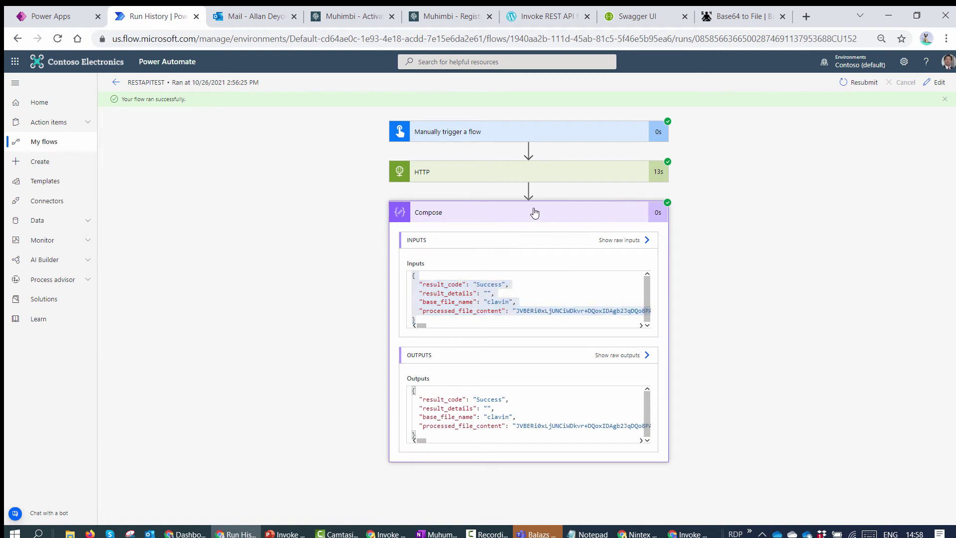
Edit the flow, add a Parse JSON action after Compose and set its content to the HTTP Body
{"action": "left_click", "coordinate": [935, 83]}
{"action": "left_click", "coordinate": [506, 233]}
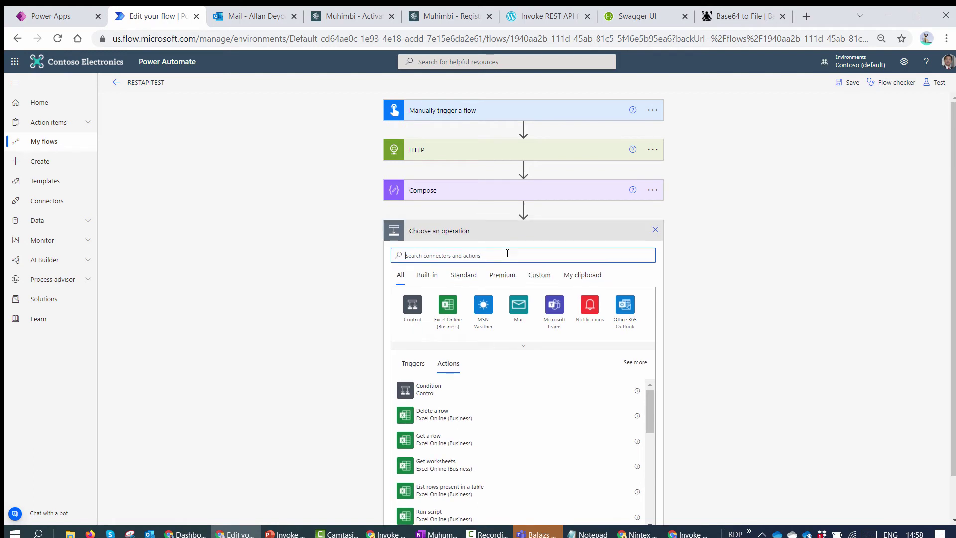
{"action": "type", "text": "Parse"}
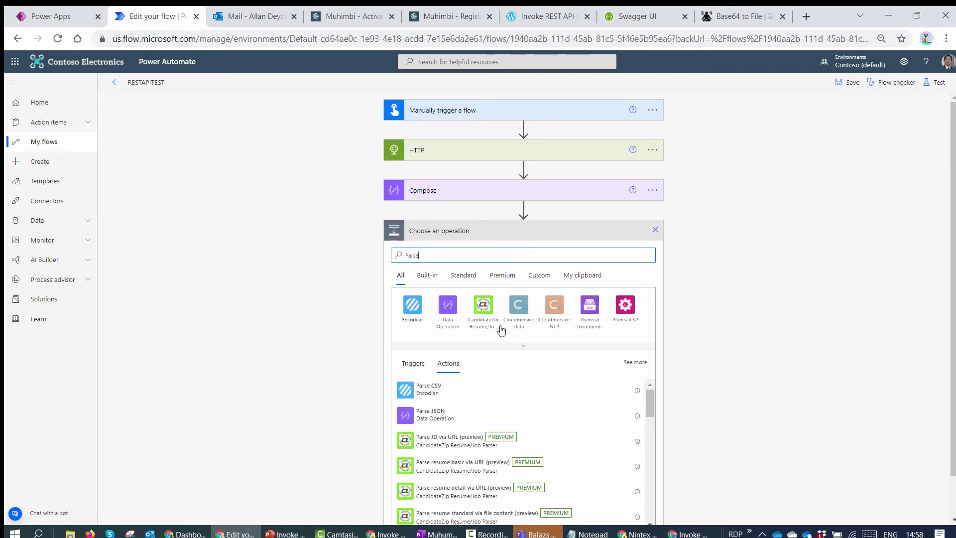
{"action": "left_click", "coordinate": [452, 417]}
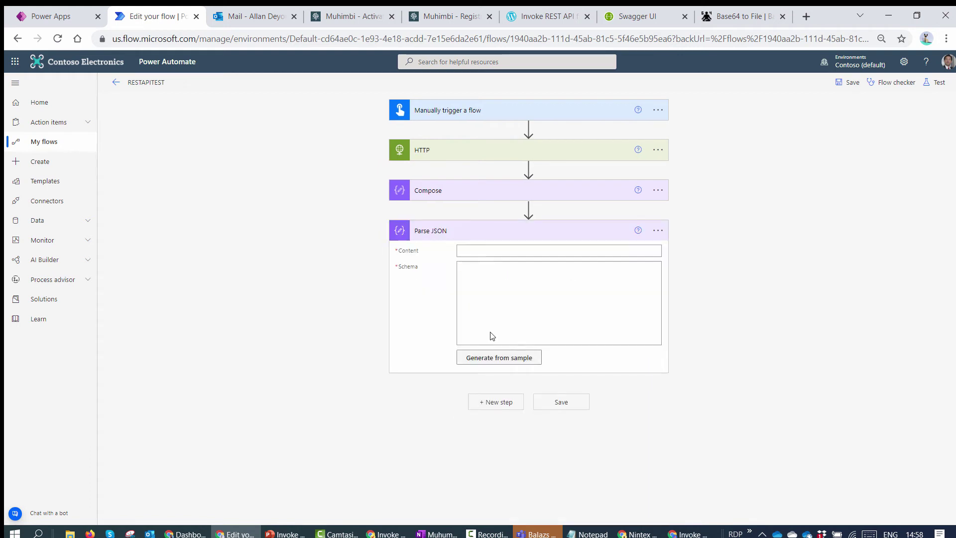
{"action": "left_click", "coordinate": [501, 253]}
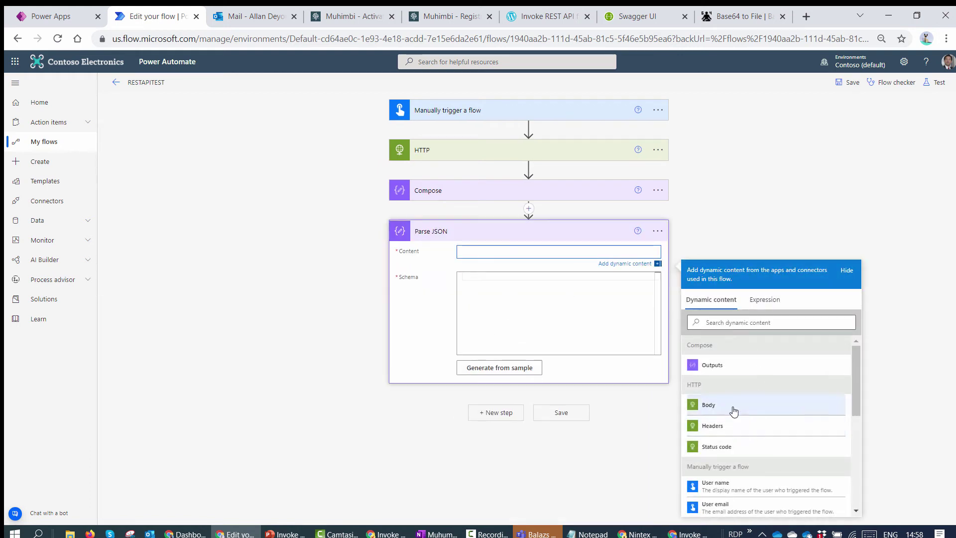
{"action": "left_click", "coordinate": [734, 406]}
Generate the Parse JSON schema using the copied Compose JSON as the sample payload
{"action": "left_click", "coordinate": [514, 374]}
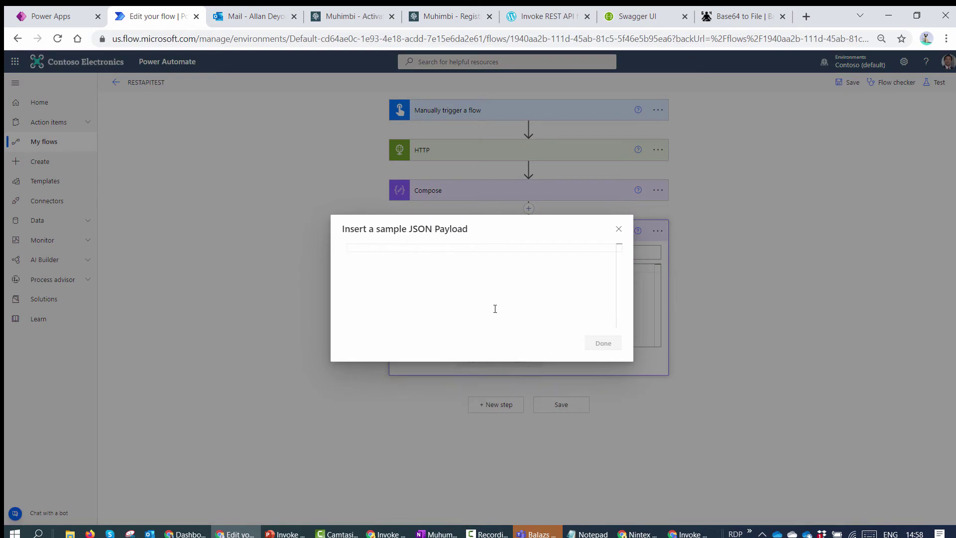
{"action": "key", "text": "ctrl+v"}
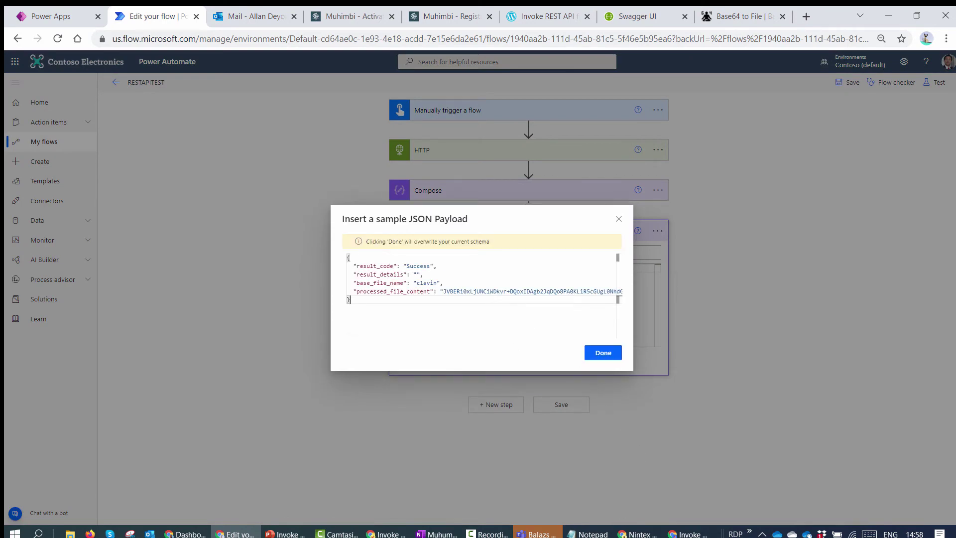
{"action": "mouse_move", "coordinate": [587, 533]}
{"action": "left_click", "coordinate": [646, 474]}
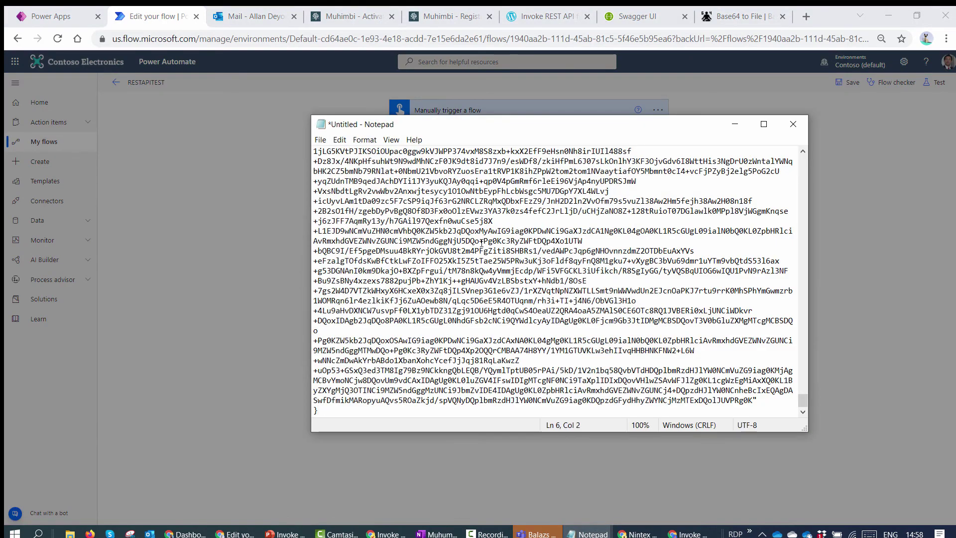
{"action": "left_click", "coordinate": [733, 124]}
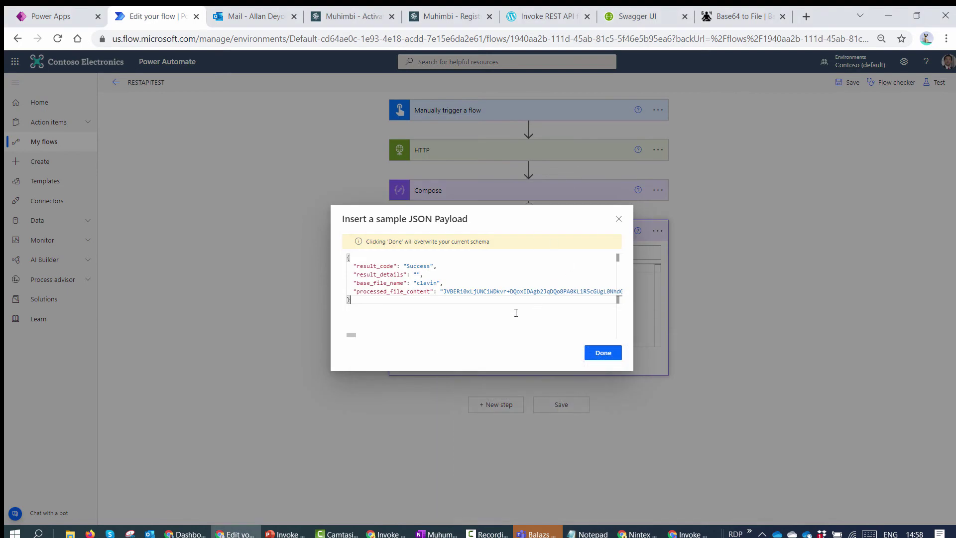
{"action": "left_click", "coordinate": [602, 357]}
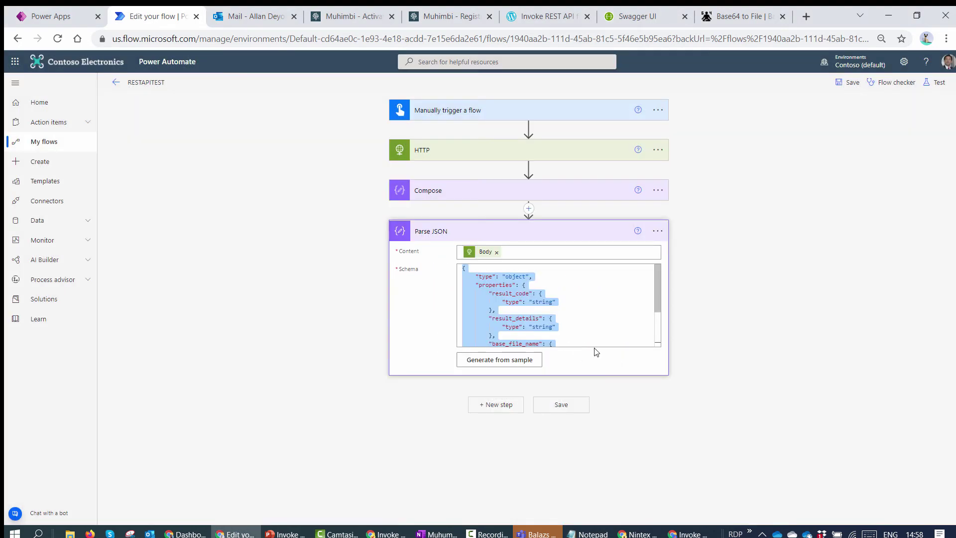
Review the properties in the generated schema and the sample JSON payload behind it
{"action": "scroll", "coordinate": [541, 296], "scroll_direction": "down", "scroll_amount": 2}
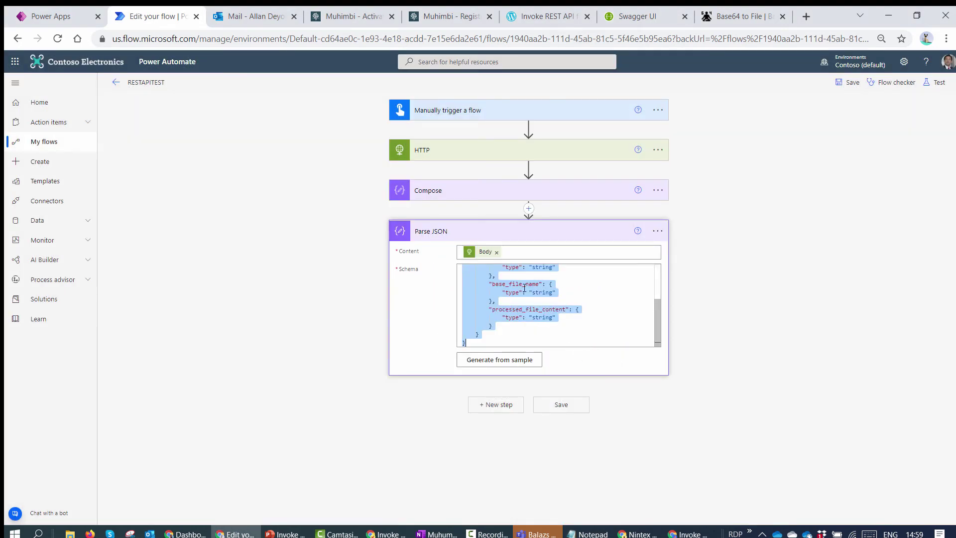
{"action": "scroll", "coordinate": [524, 288], "scroll_direction": "up", "scroll_amount": 3}
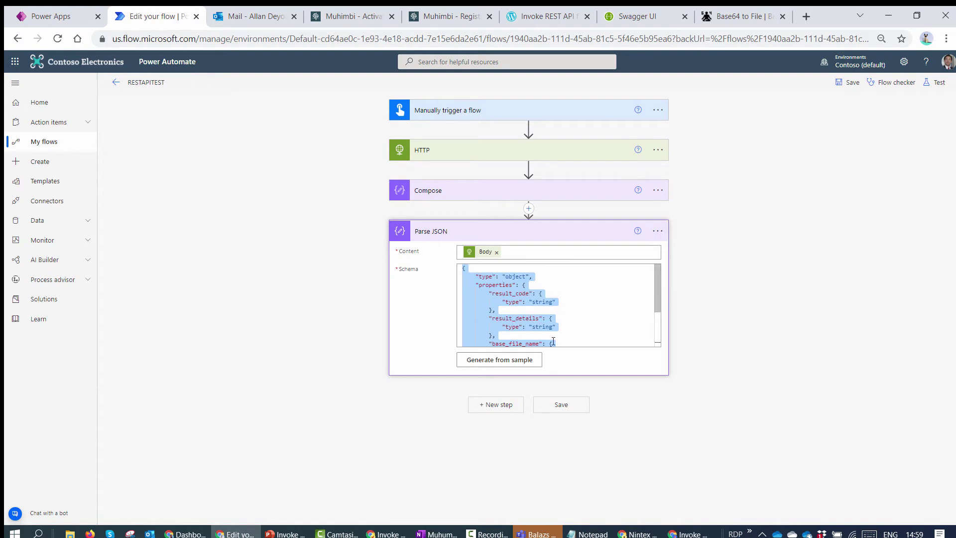
{"action": "left_click", "coordinate": [533, 362]}
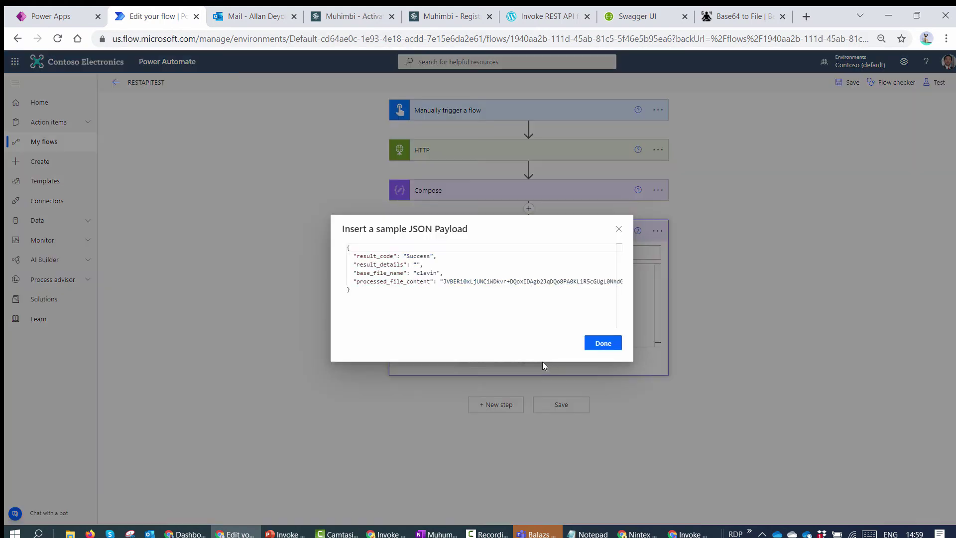
{"action": "key", "text": "ctrl+a"}
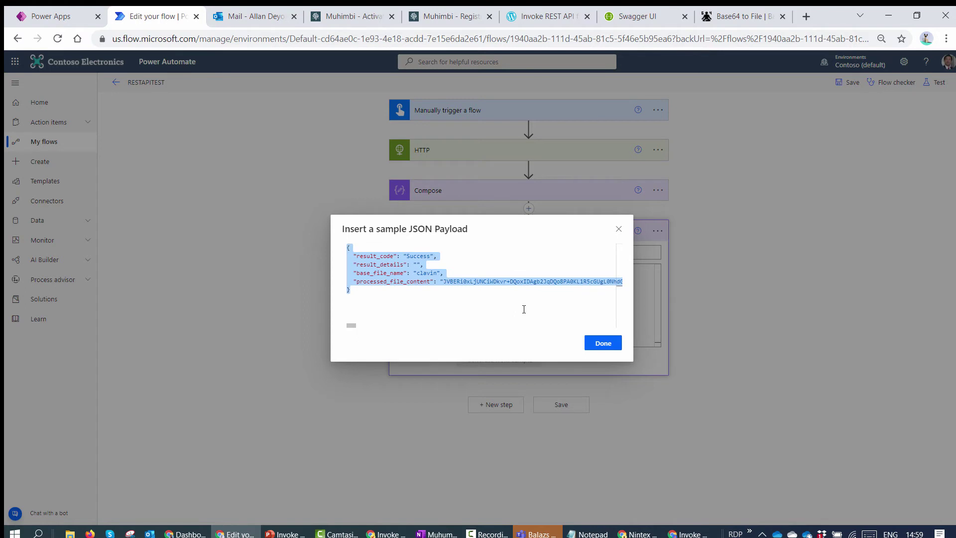
{"action": "left_click", "coordinate": [611, 346]}
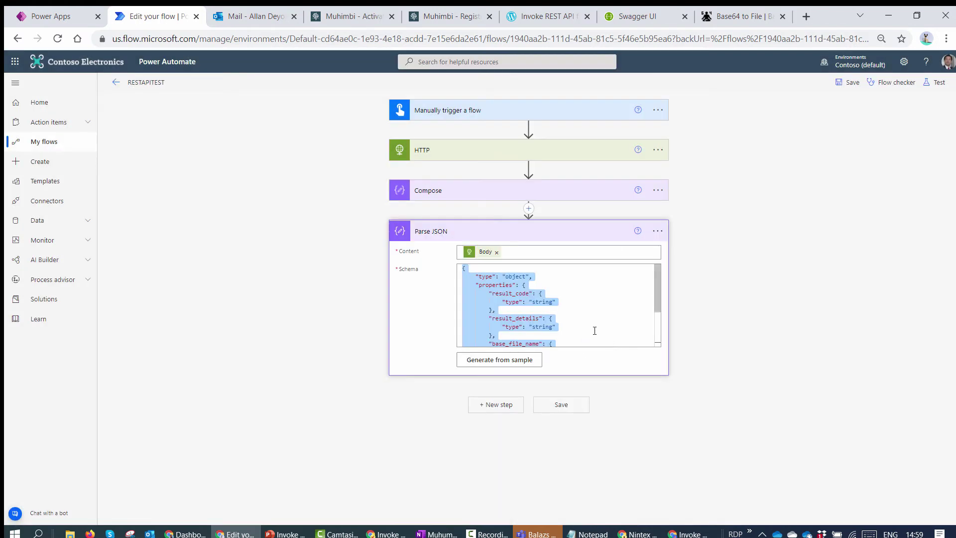
Add an Office 365 Outlook Send an email (V2) action with a recipient, the subject "TEST for REST API" and the body "TESTING"
{"action": "left_click", "coordinate": [509, 407]}
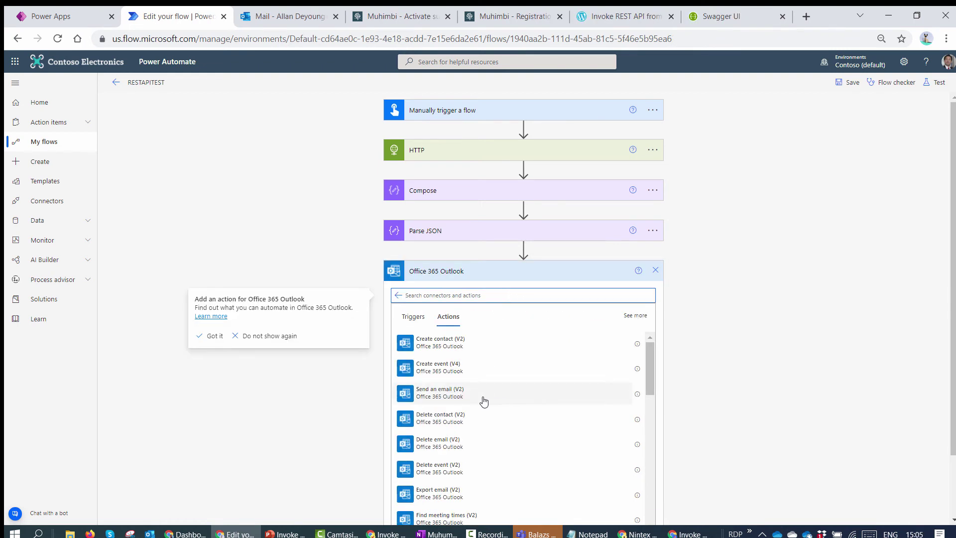
{"action": "left_click", "coordinate": [452, 397]}
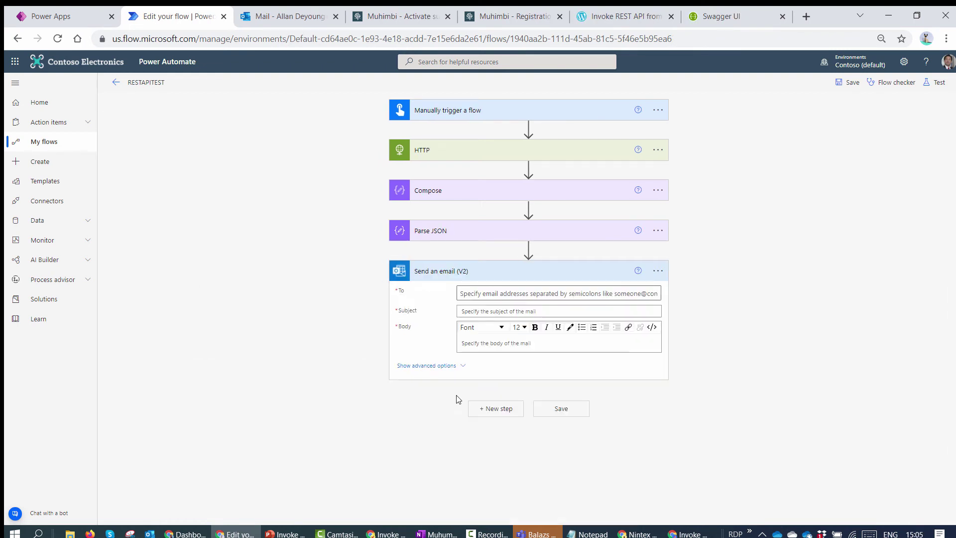
{"action": "left_click", "coordinate": [533, 294]}
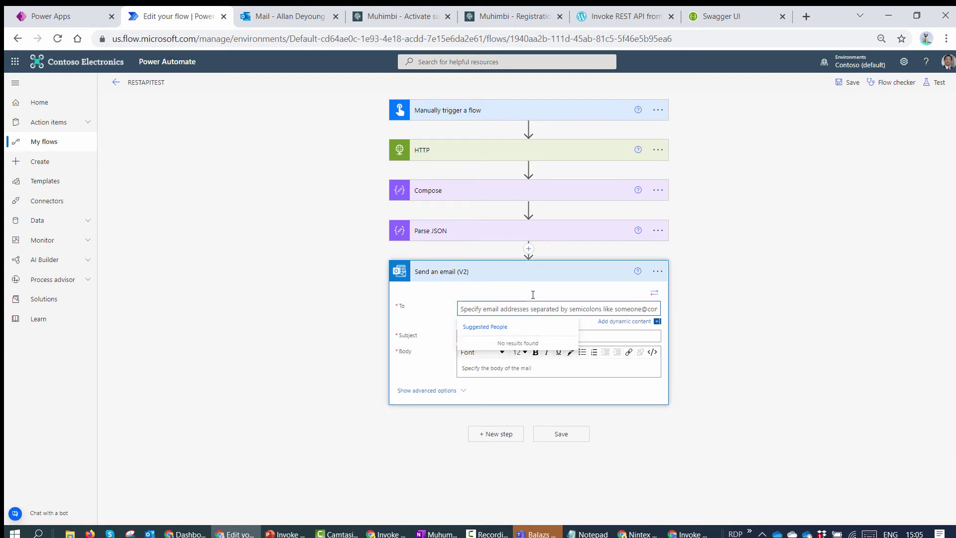
{"action": "type", "text": "all"}
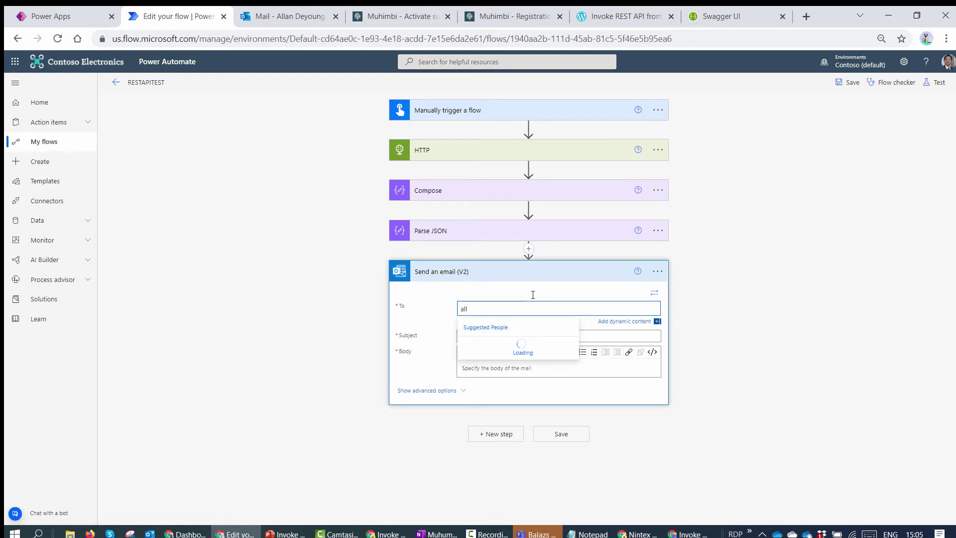
{"action": "left_click", "coordinate": [513, 341]}
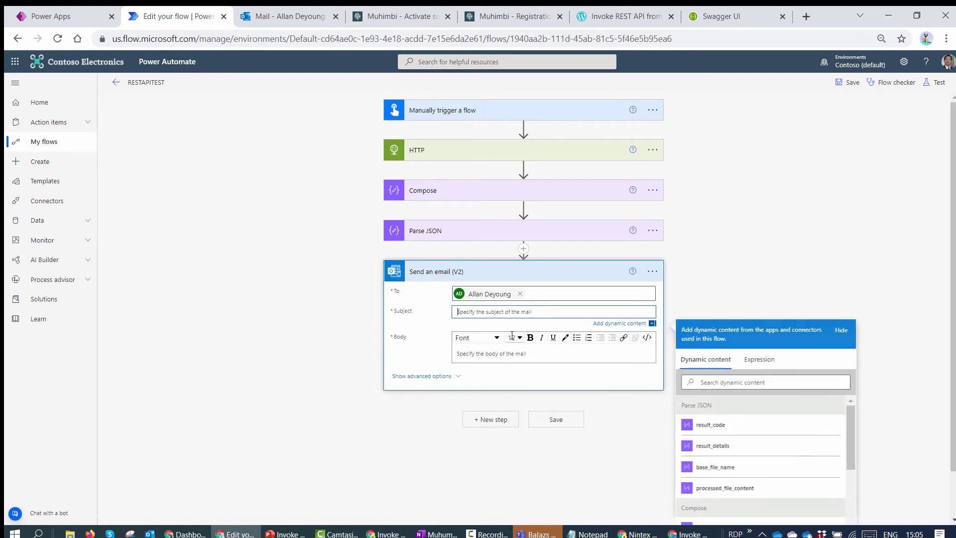
{"action": "type", "text": "Te"}
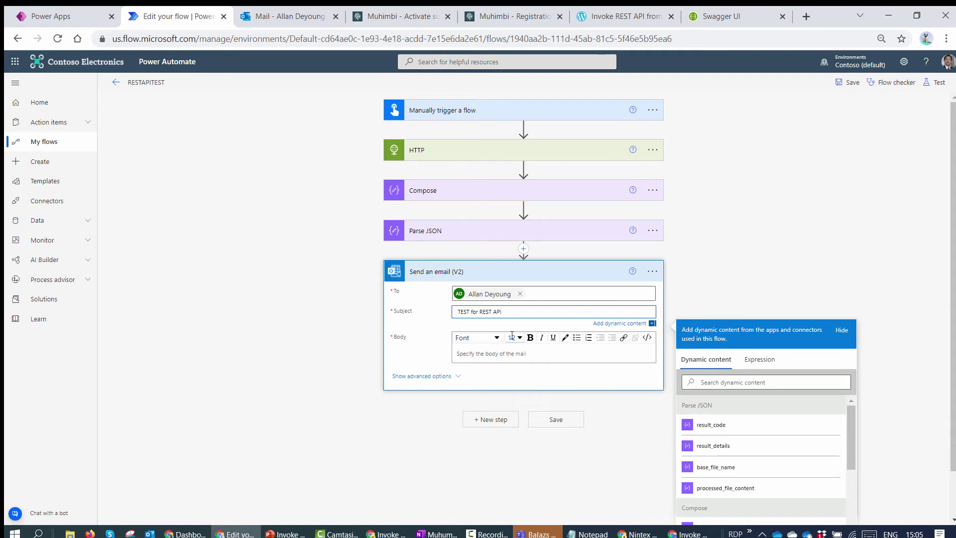
{"action": "left_click", "coordinate": [518, 351]}
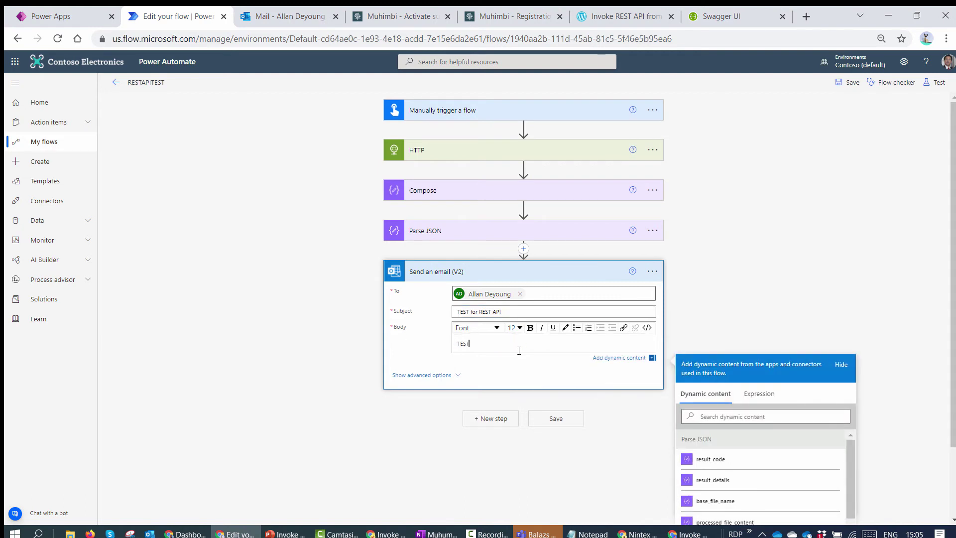
Expand the email action's advanced options and set the attachment name to the Parse JSON base_file_name followed by ".pdf"
{"action": "left_click", "coordinate": [446, 374]}
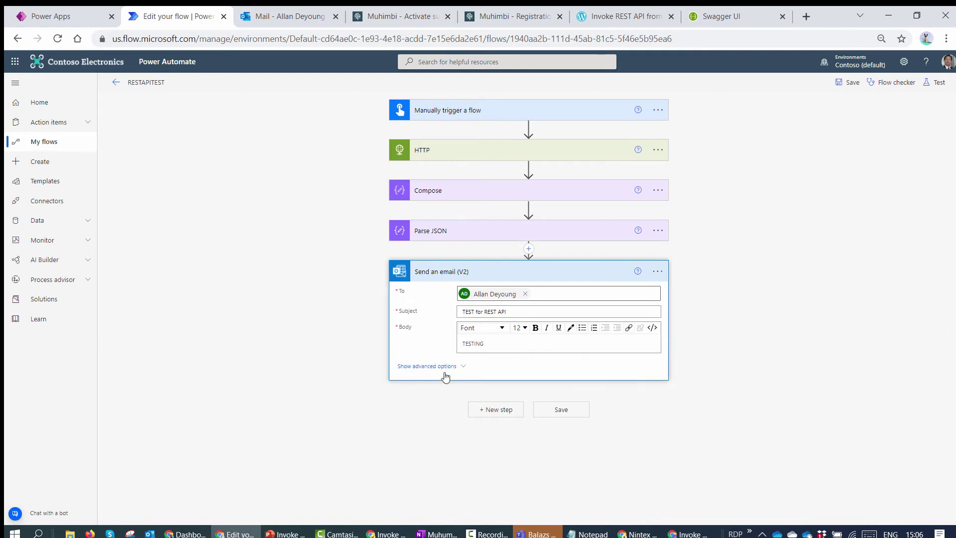
{"action": "scroll", "coordinate": [444, 373], "scroll_direction": "down", "scroll_amount": 1}
{"action": "left_click", "coordinate": [448, 358]}
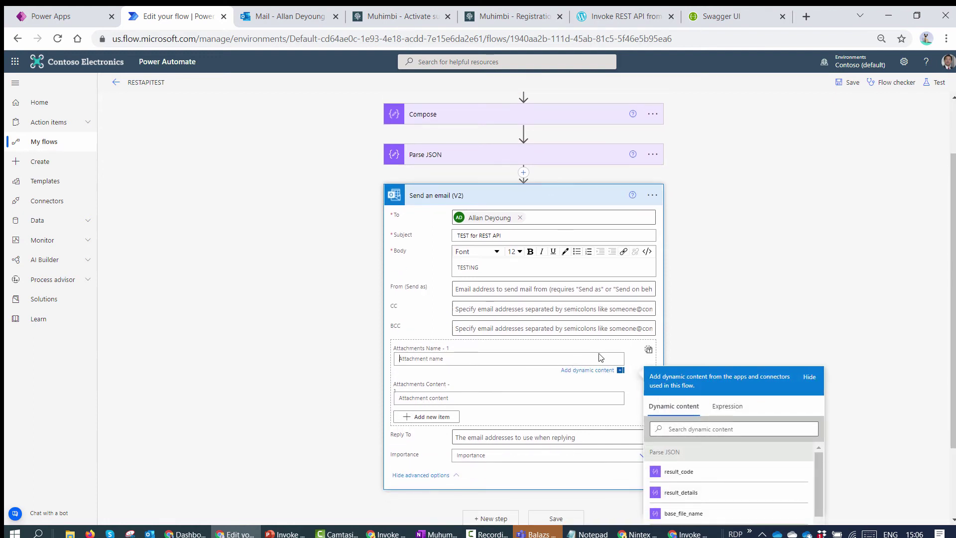
{"action": "scroll", "coordinate": [602, 359], "scroll_direction": "down", "scroll_amount": 1}
{"action": "left_click", "coordinate": [717, 451]}
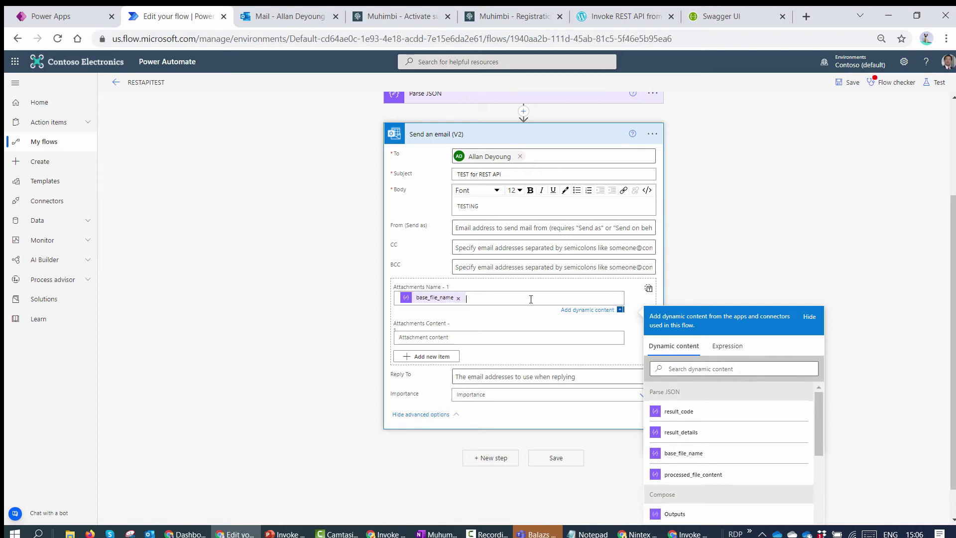
{"action": "type", "text": ".pdf"}
Set the attachment content to a base64ToString expression wrapping processed_file_content from Parse JSON
{"action": "left_click", "coordinate": [527, 338]}
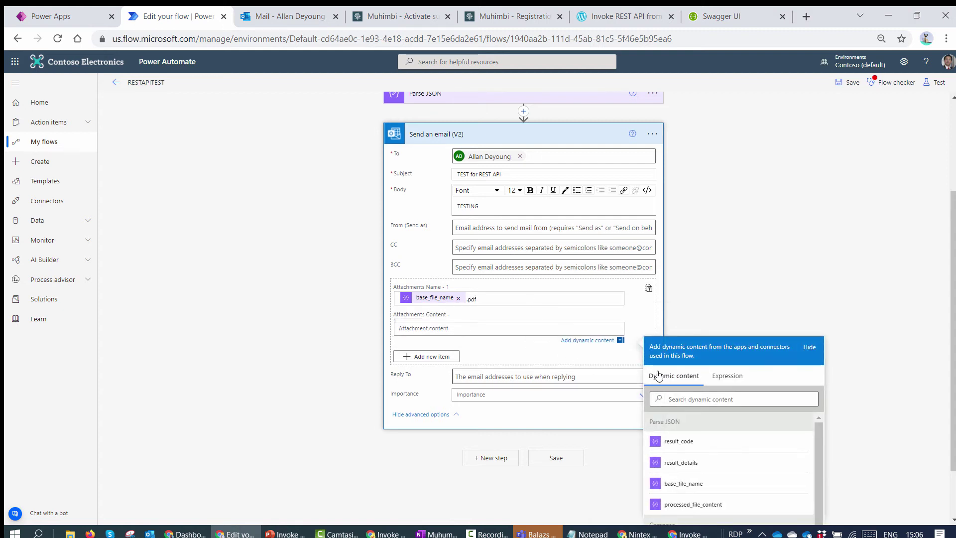
{"action": "left_click", "coordinate": [730, 376]}
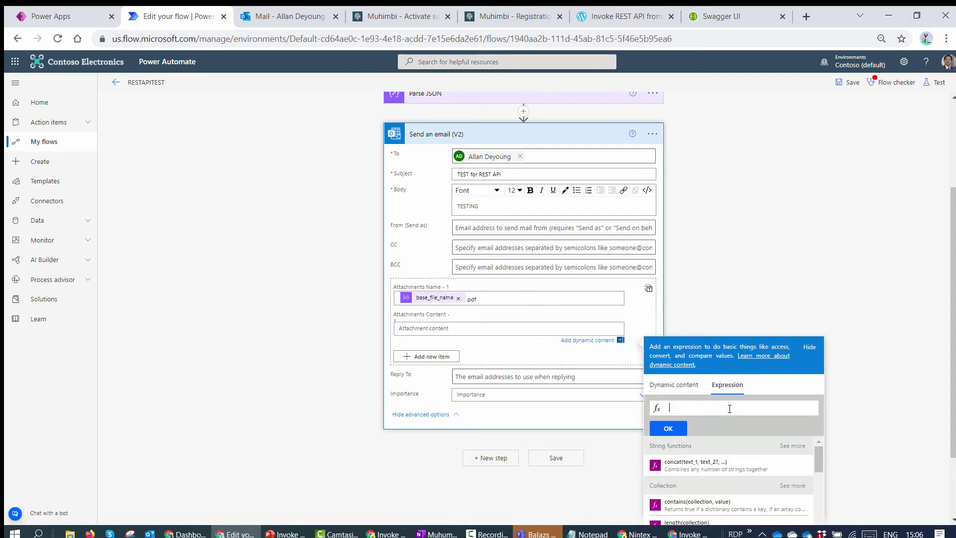
{"action": "type", "text": "bas"}
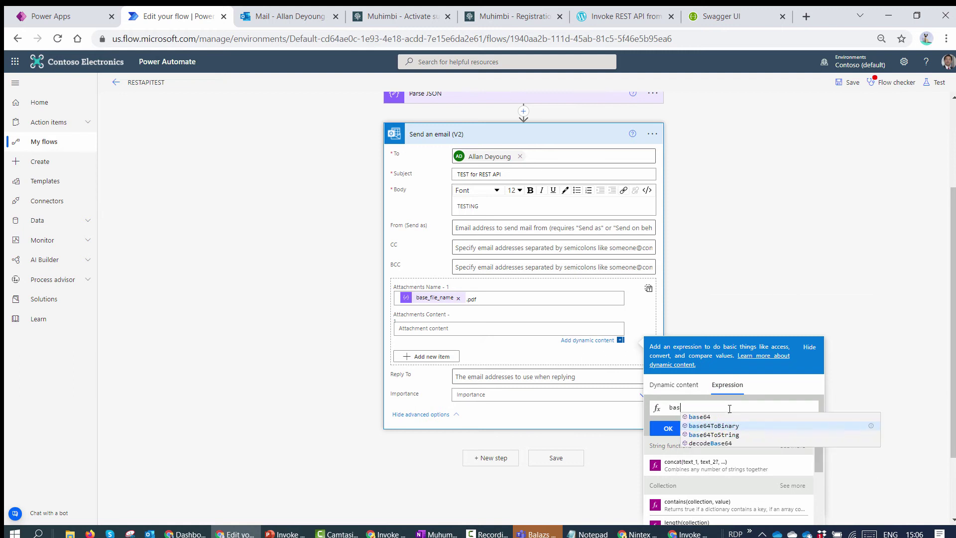
{"action": "left_click", "coordinate": [740, 434]}
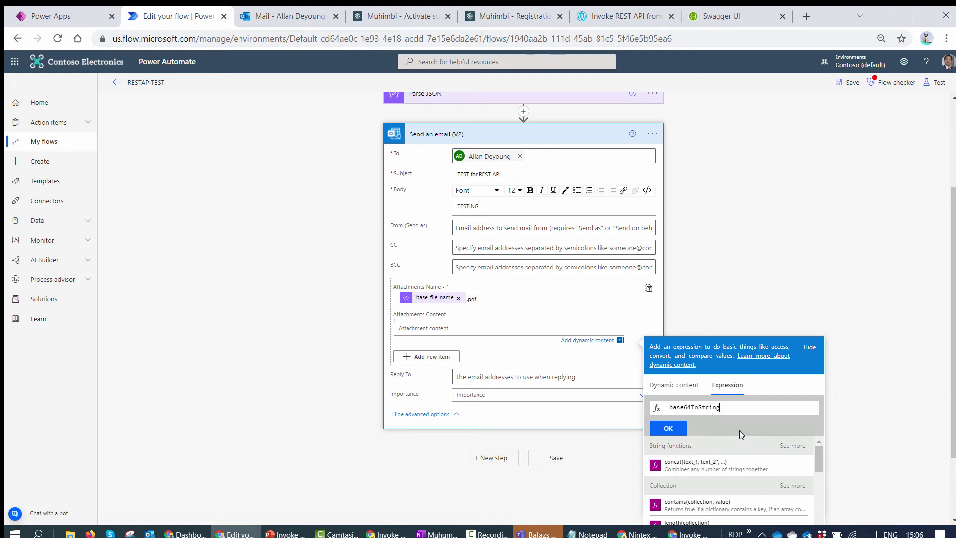
{"action": "type", "text": "("}
{"action": "left_click", "coordinate": [678, 377]}
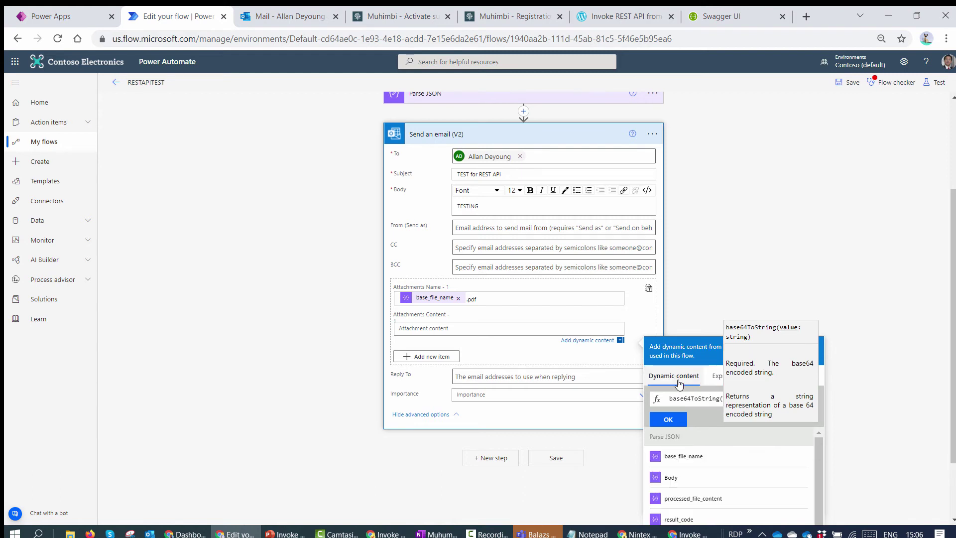
{"action": "left_click", "coordinate": [725, 498]}
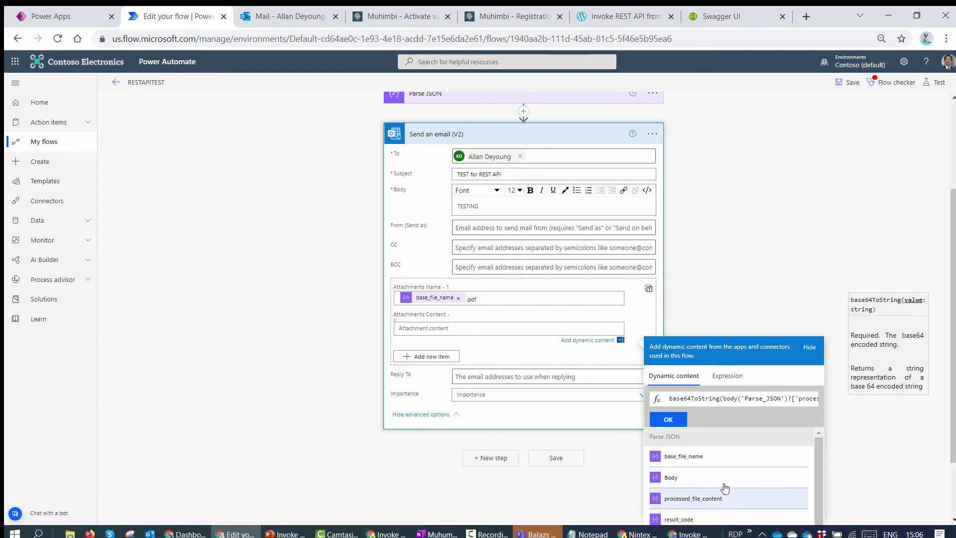
{"action": "left_click", "coordinate": [676, 425]}
Save the flow and test it automatically with a recently used trigger
{"action": "left_click", "coordinate": [868, 141]}
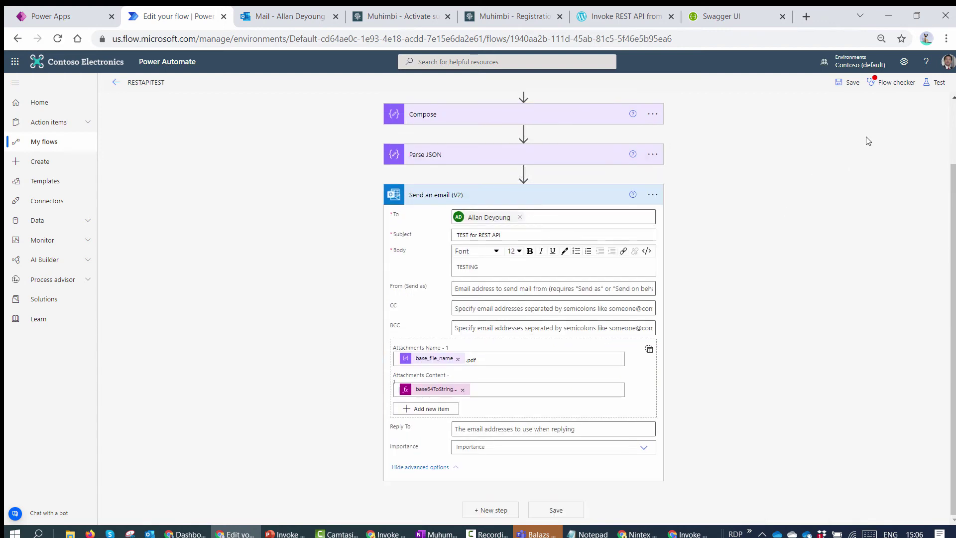
{"action": "left_click", "coordinate": [929, 83]}
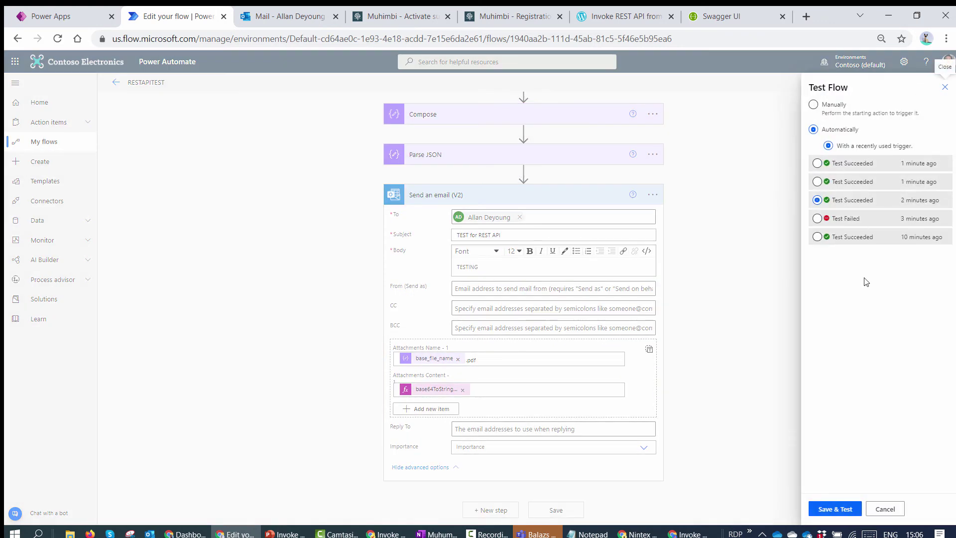
{"action": "left_click", "coordinate": [840, 508]}
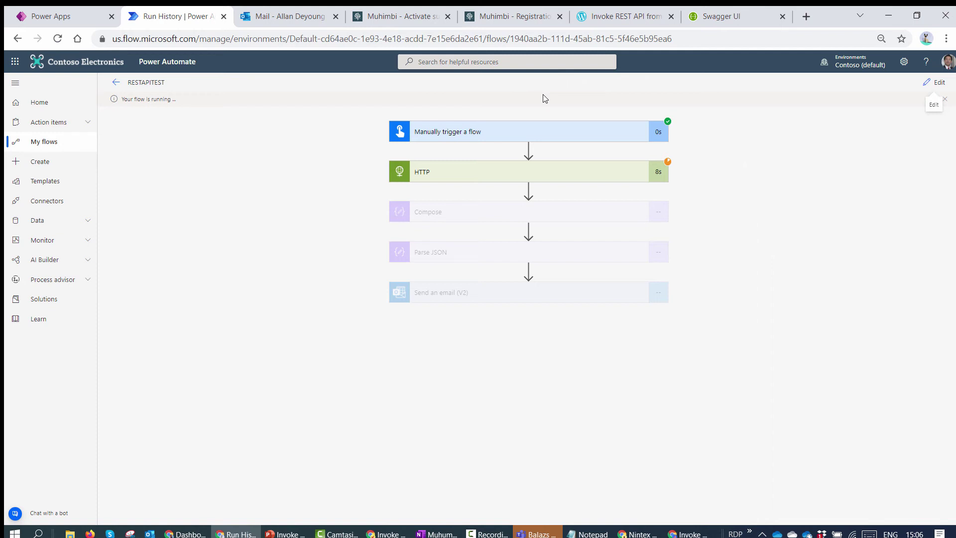
Switch to Outlook, open the new "TEST for REST API" email, preview its PDF attachment, try reloading it and close the preview
{"action": "left_click", "coordinate": [301, 18]}
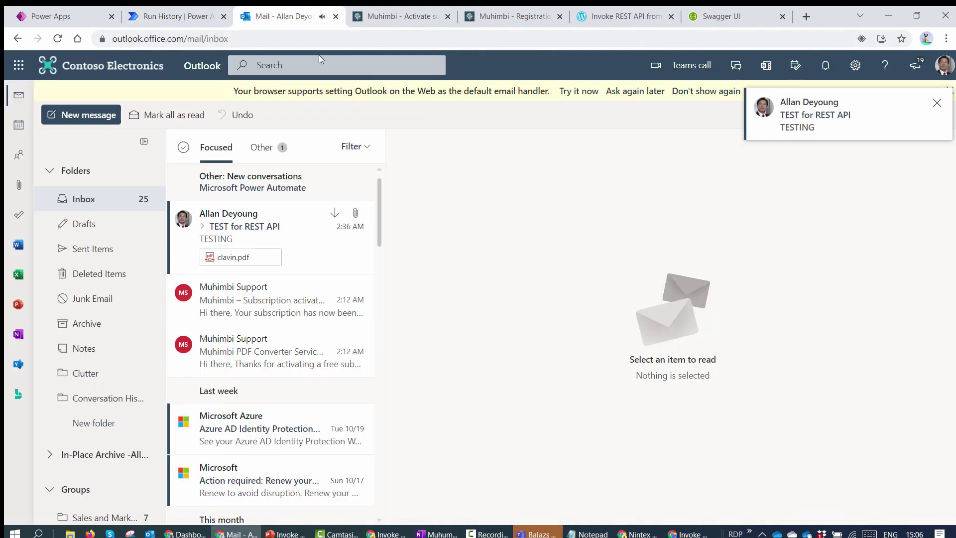
{"action": "left_click", "coordinate": [234, 238]}
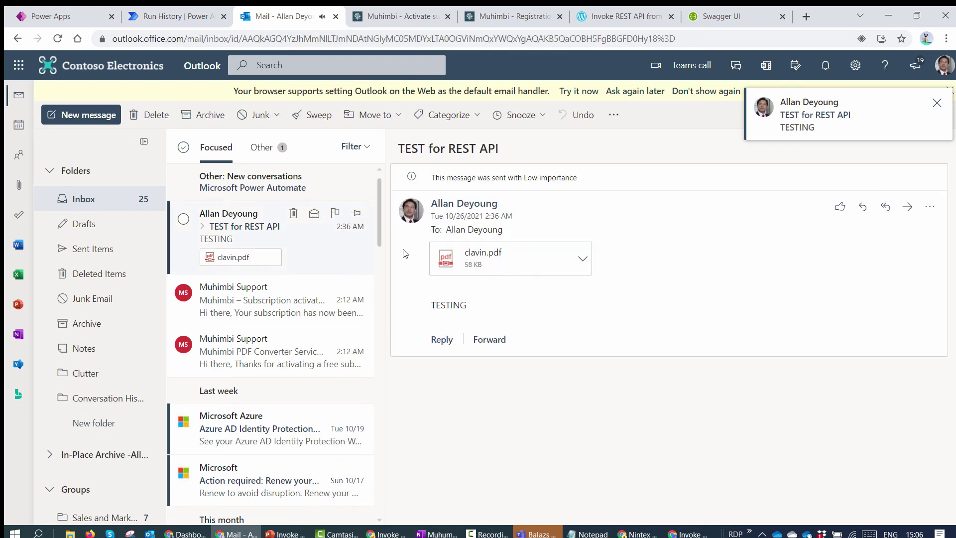
{"action": "left_click", "coordinate": [526, 263]}
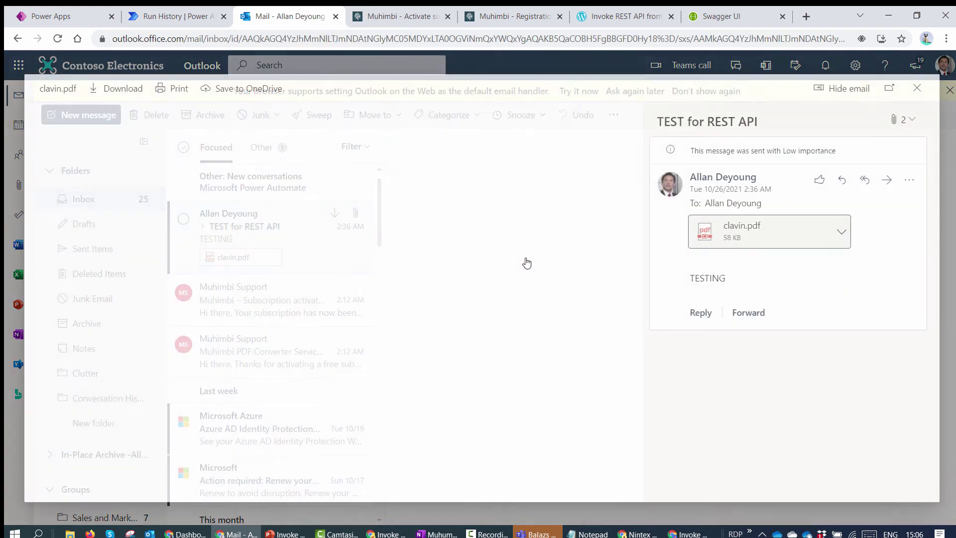
{"action": "left_click", "coordinate": [454, 329]}
{"action": "left_click", "coordinate": [916, 88]}
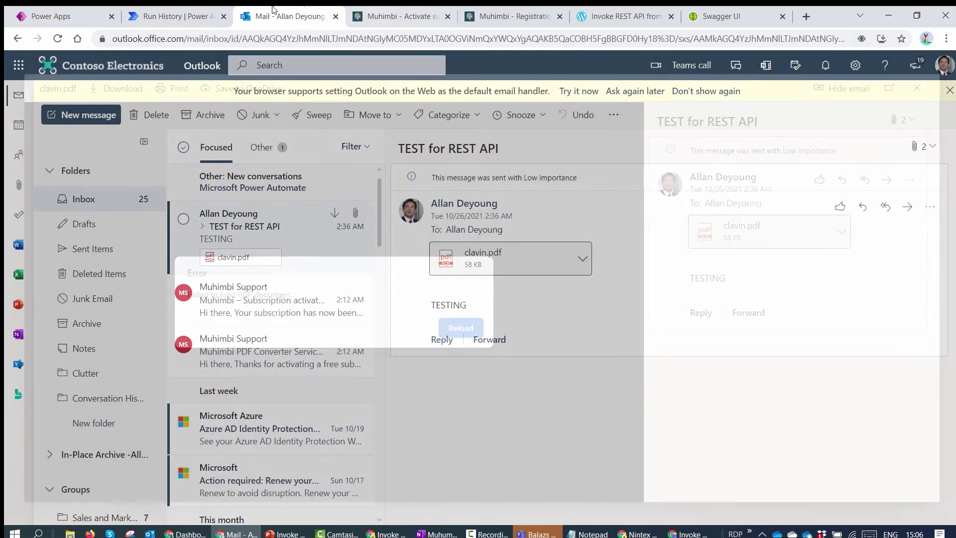
Return to the flow, edit it and change the attachment content expression's function to base64ToBinary
{"action": "left_click", "coordinate": [172, 16]}
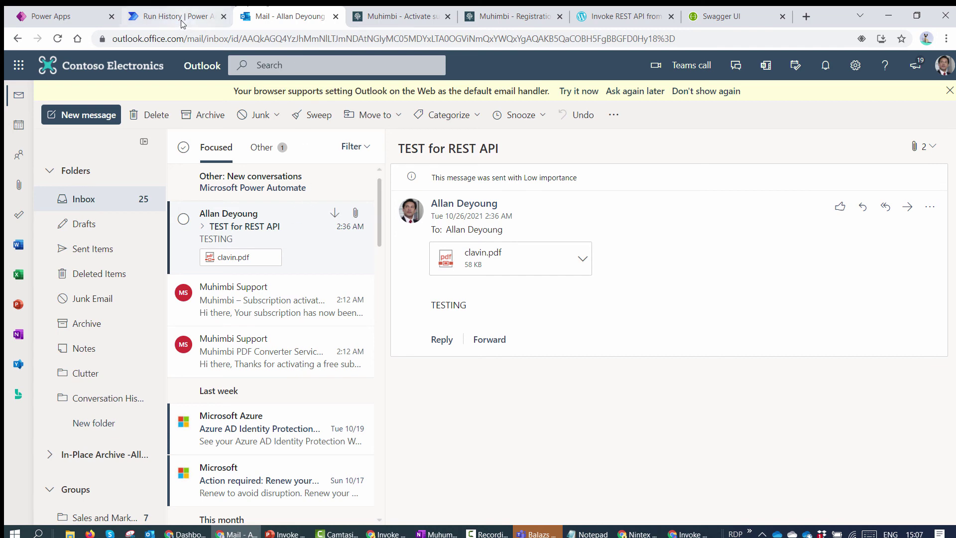
{"action": "left_click", "coordinate": [557, 289]}
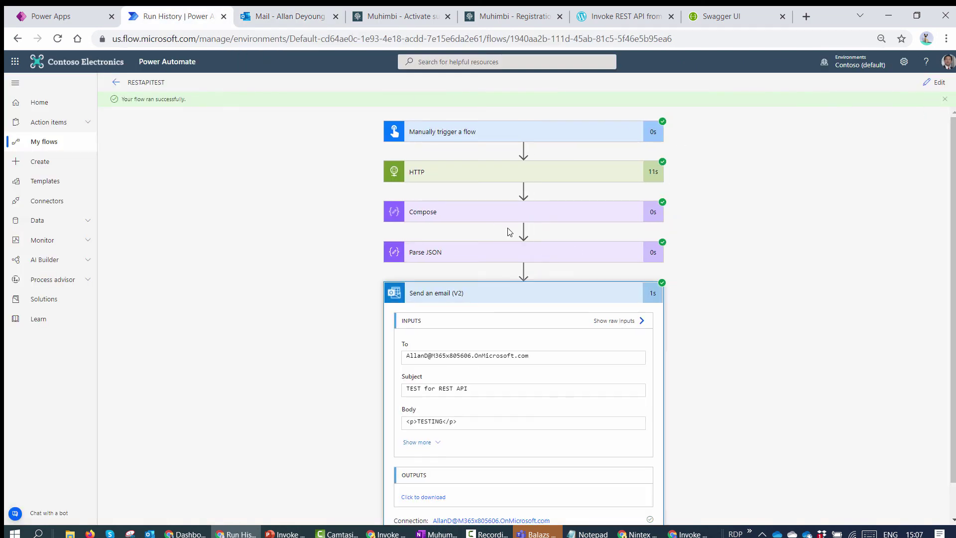
{"action": "scroll", "coordinate": [561, 293], "scroll_direction": "down", "scroll_amount": 1}
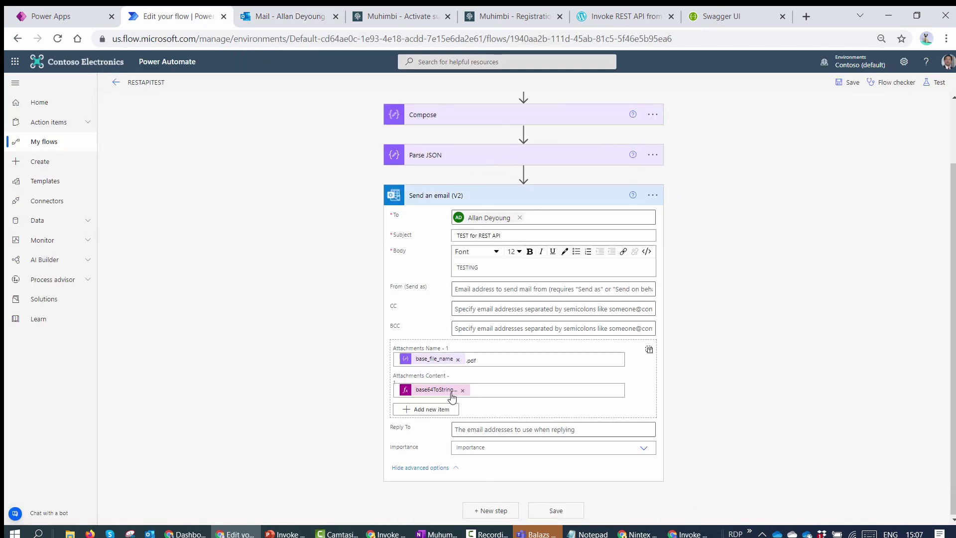
{"action": "left_click", "coordinate": [454, 391]}
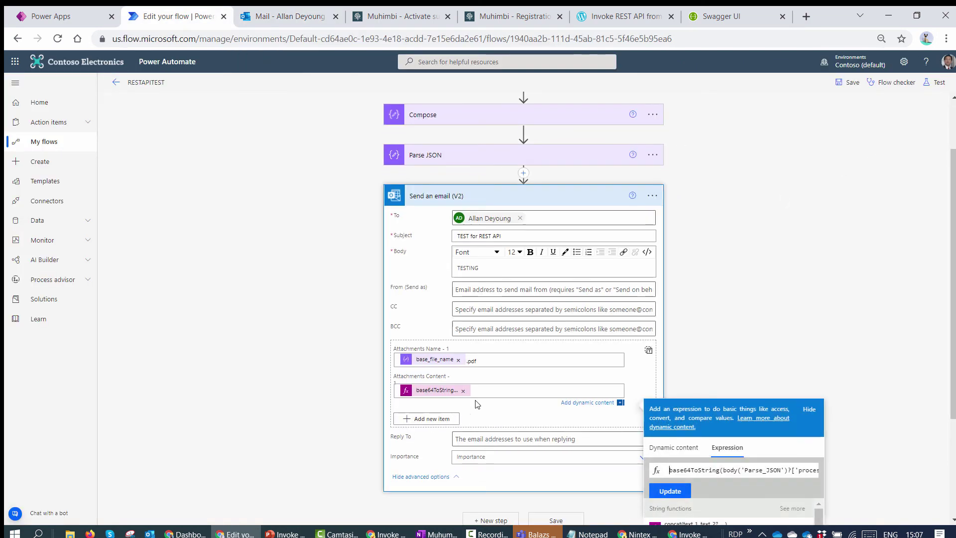
{"action": "double_click", "coordinate": [714, 470]}
{"action": "left_click_drag", "start_coordinate": [714, 470], "coordinate": [657, 472]}
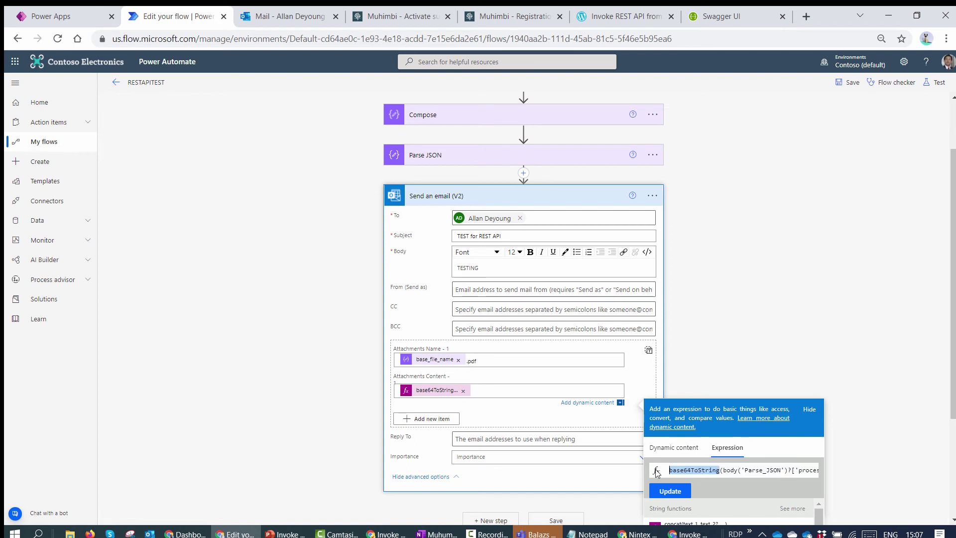
{"action": "type", "text": "base"}
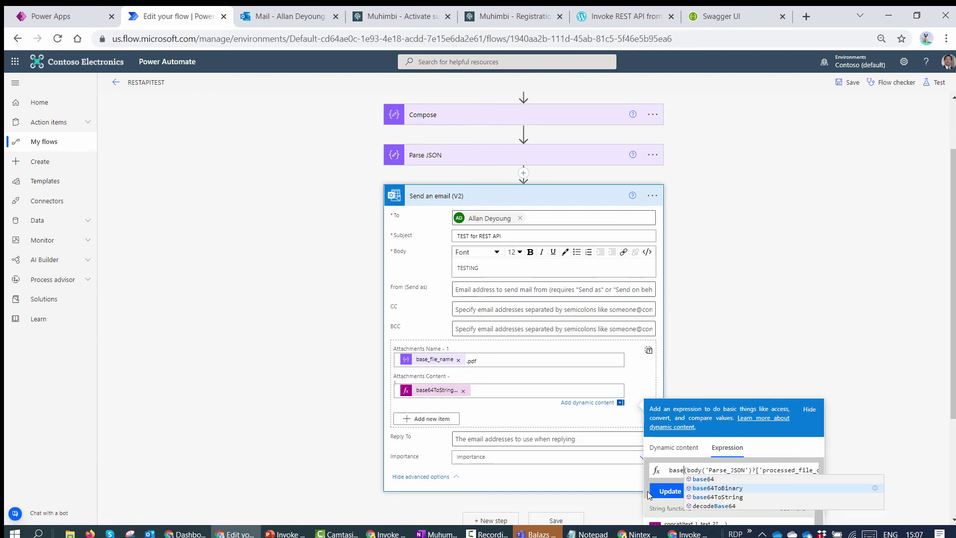
{"action": "left_click", "coordinate": [710, 490]}
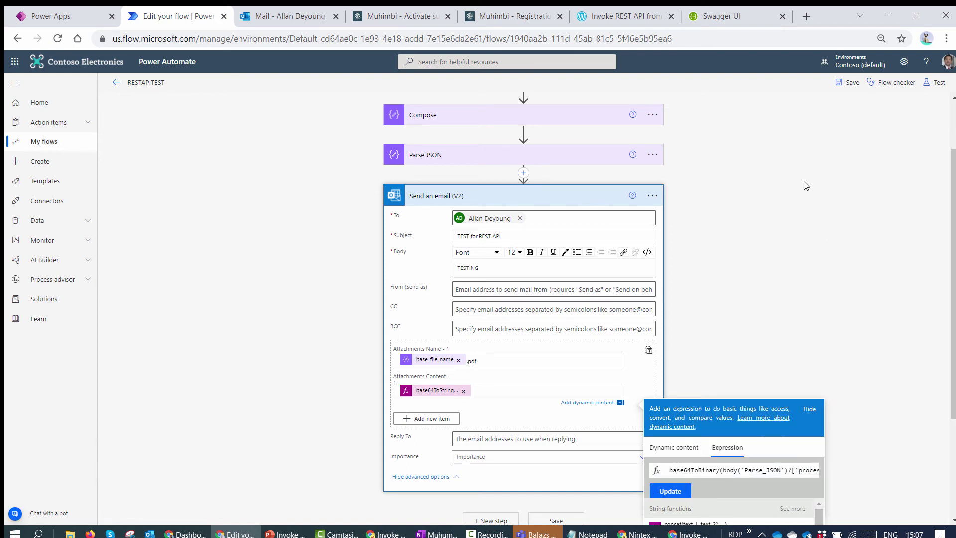
{"action": "left_click", "coordinate": [667, 491]}
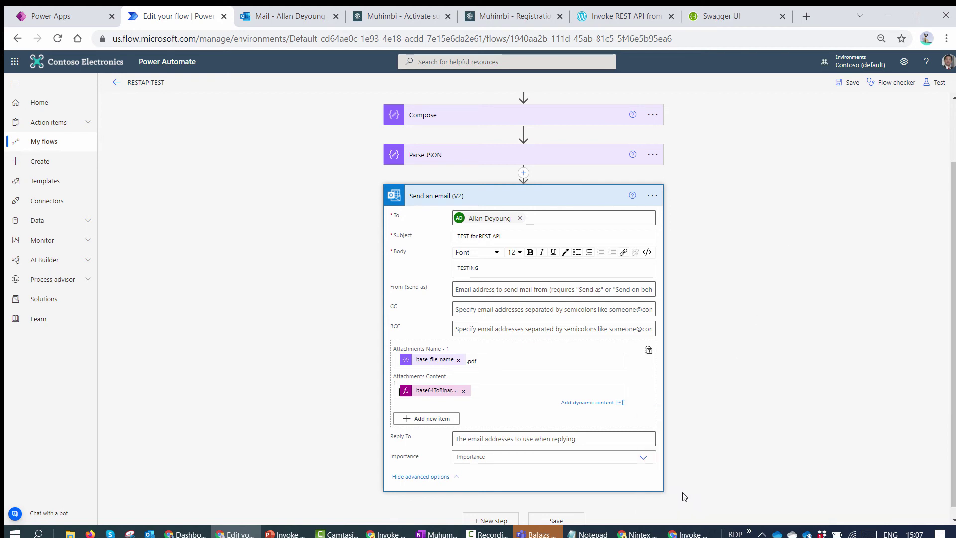
Save the corrected flow and run the automatic test again using a recent successful run
{"action": "left_click", "coordinate": [936, 84]}
{"action": "left_click", "coordinate": [817, 209]}
{"action": "left_click", "coordinate": [835, 509]}
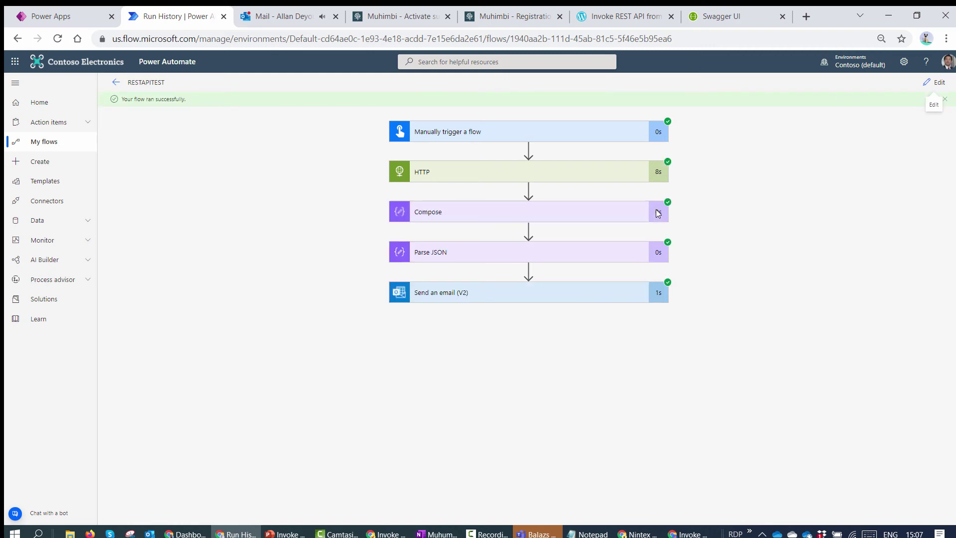
Switch to Outlook, open the newest "TEST for REST API" email, preview its PDF attachment and check the heading text
{"action": "left_click", "coordinate": [321, 12]}
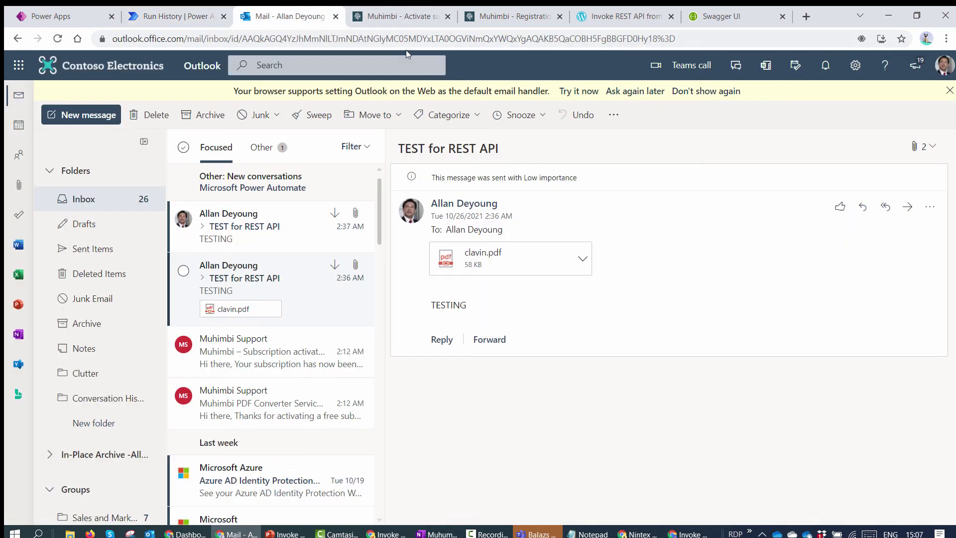
{"action": "left_click", "coordinate": [277, 239]}
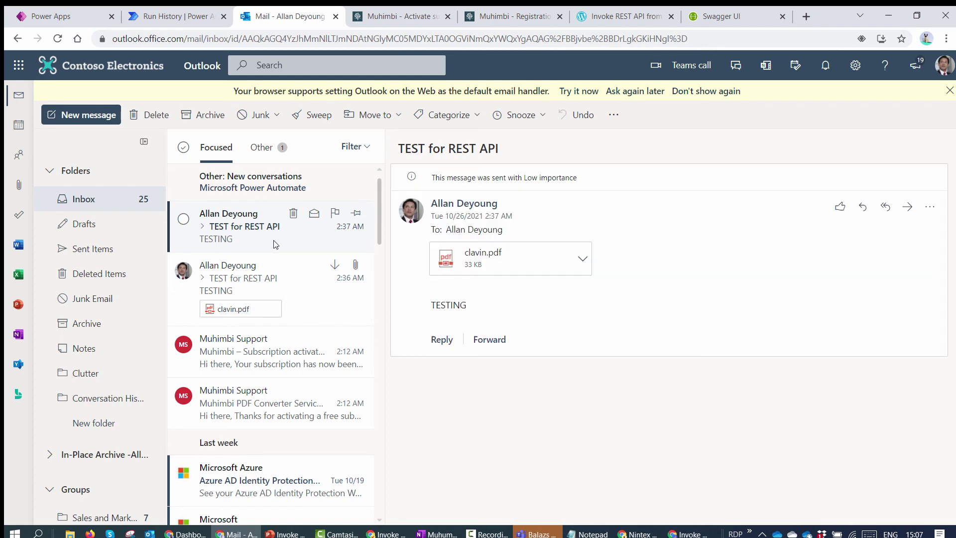
{"action": "left_click", "coordinate": [472, 270]}
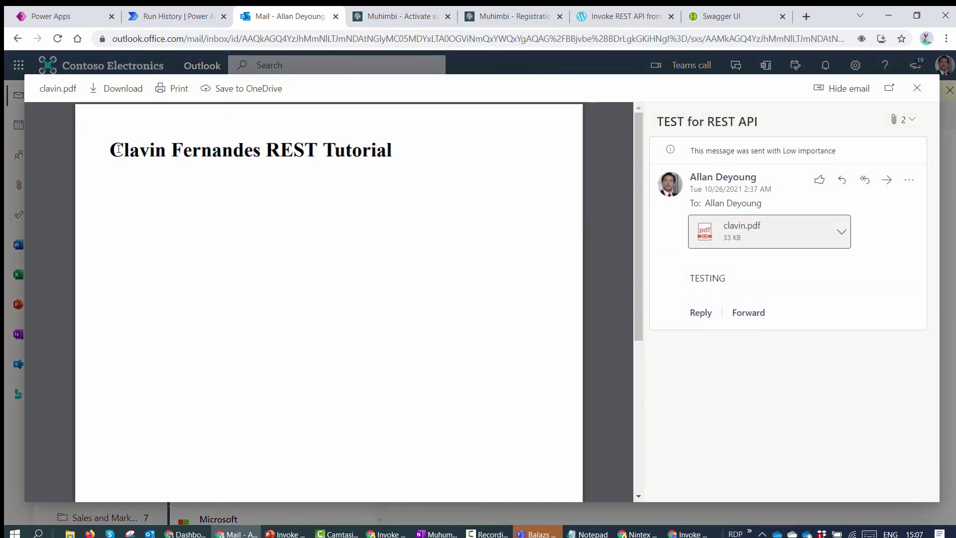
{"action": "left_click_drag", "start_coordinate": [118, 149], "coordinate": [411, 156]}
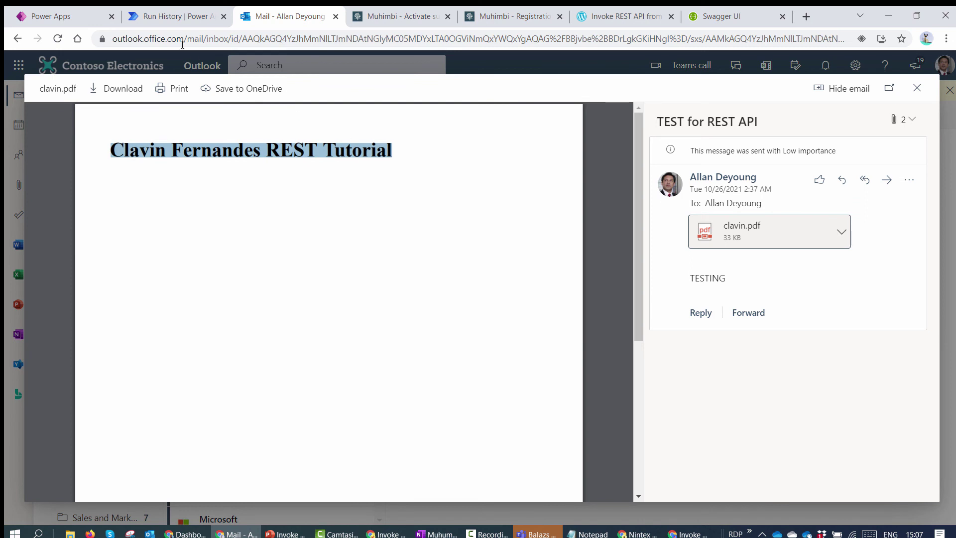
Return to the flow, open it for editing and review the HTTP action's method, URI, headers and request body
{"action": "left_click", "coordinate": [175, 17]}
{"action": "left_click", "coordinate": [935, 83]}
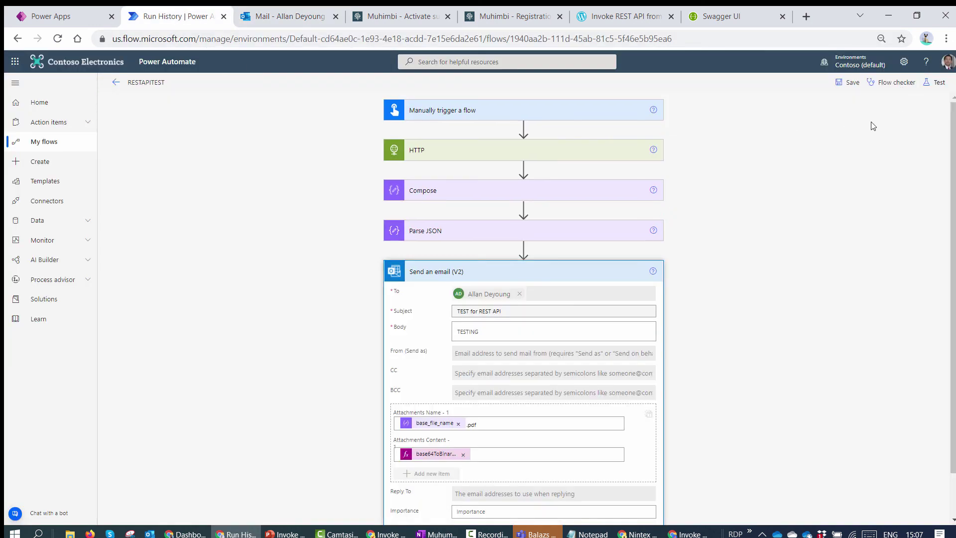
{"action": "left_click", "coordinate": [568, 150]}
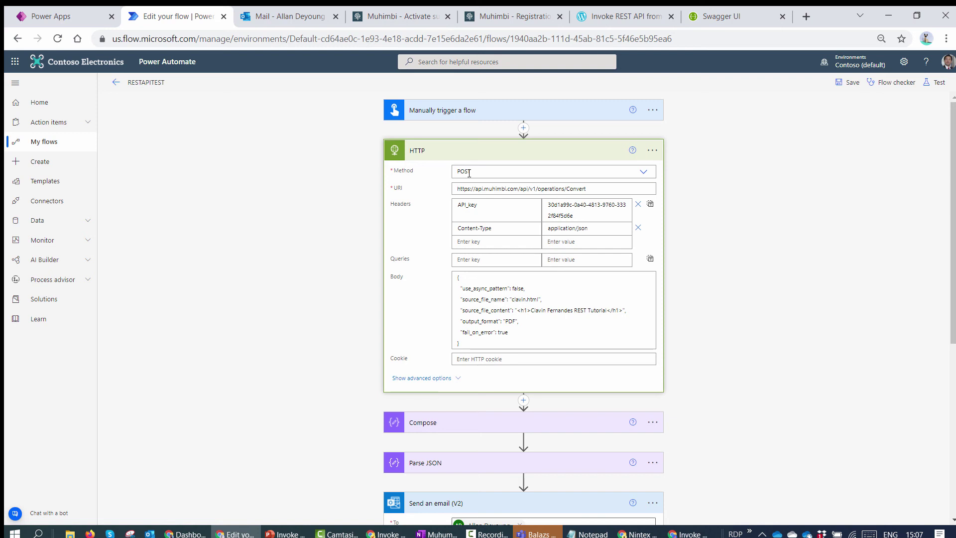
{"action": "left_click", "coordinate": [482, 188]}
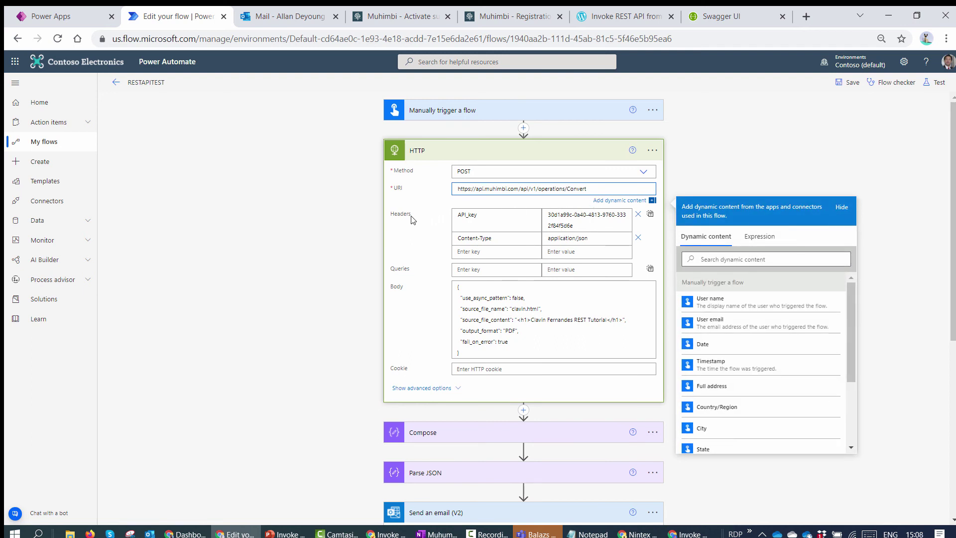
{"action": "double_click", "coordinate": [477, 219]}
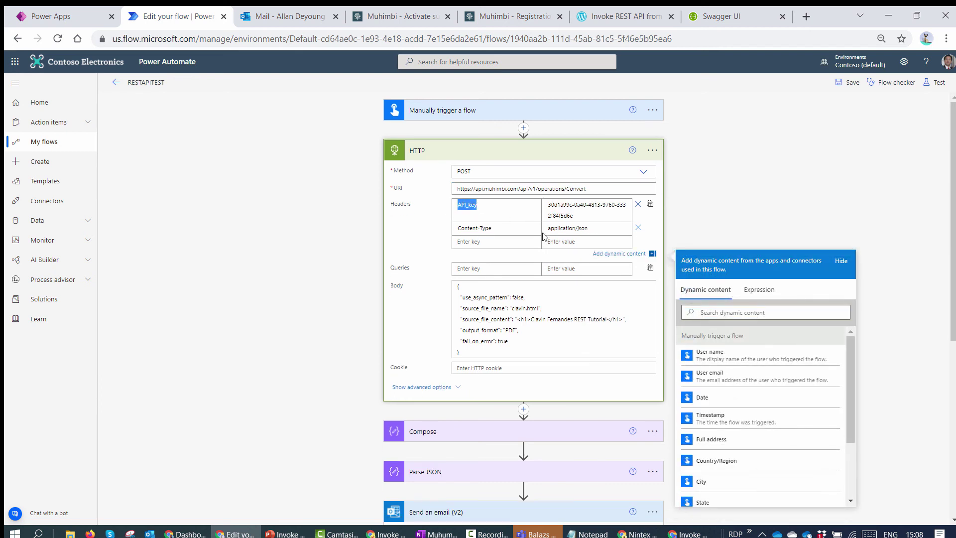
{"action": "left_click_drag", "start_coordinate": [580, 216], "coordinate": [548, 228]}
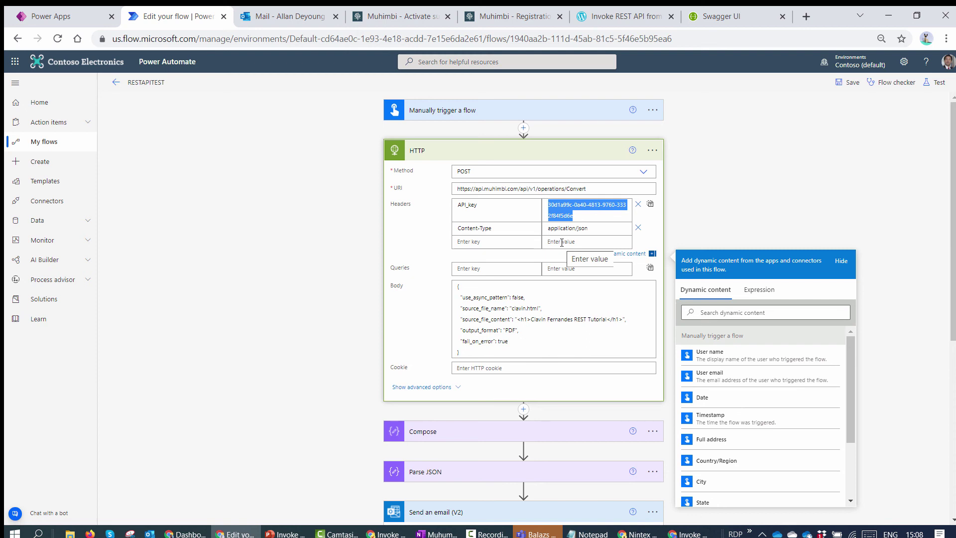
{"action": "key", "text": "Tab"}
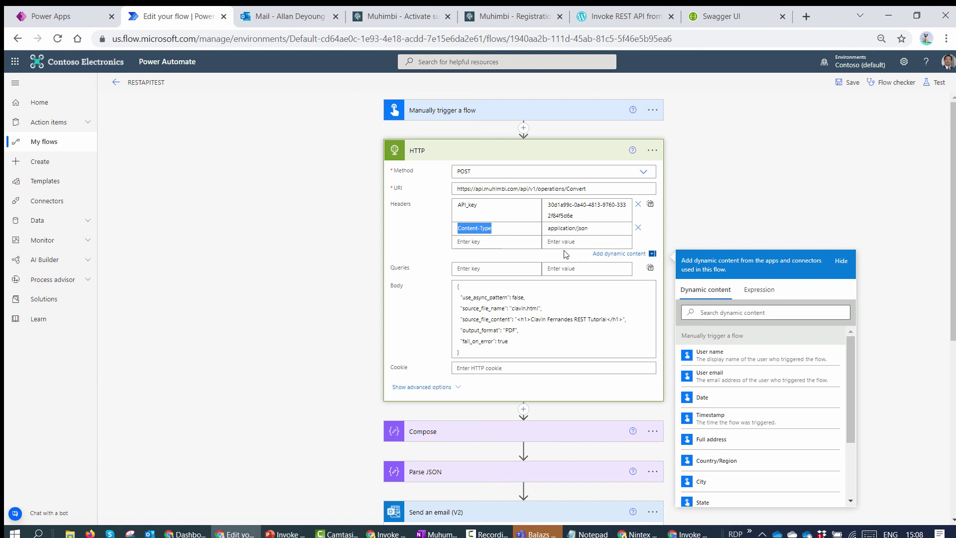
{"action": "left_click", "coordinate": [457, 288]}
Expand the Compose and Parse JSON actions and review their inputs, content and schema
{"action": "scroll", "coordinate": [616, 282], "scroll_direction": "down", "scroll_amount": 2}
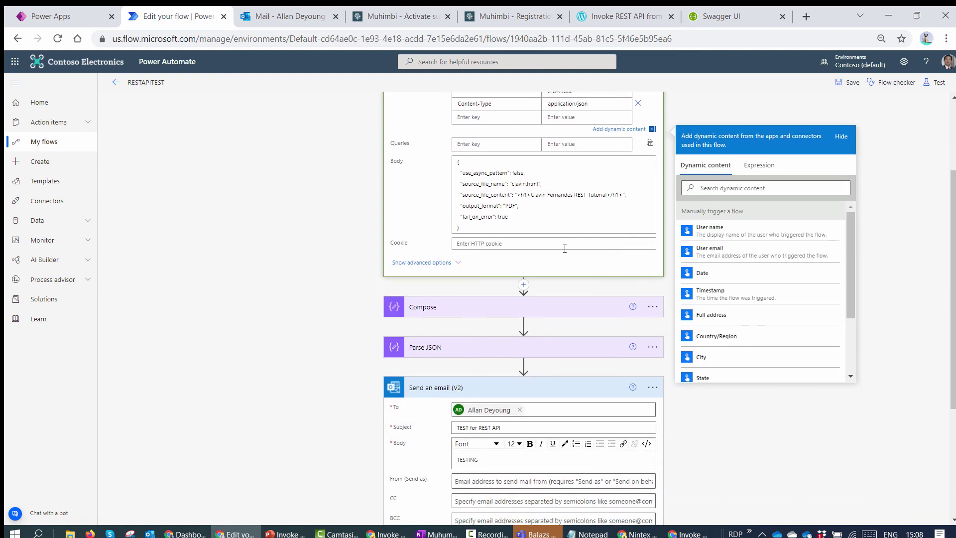
{"action": "left_click", "coordinate": [526, 311]}
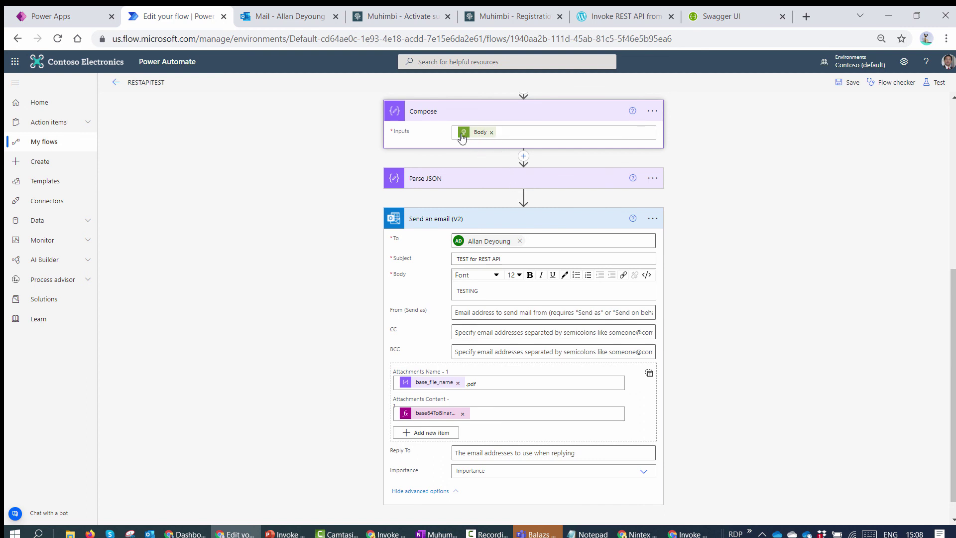
{"action": "left_click", "coordinate": [512, 181]}
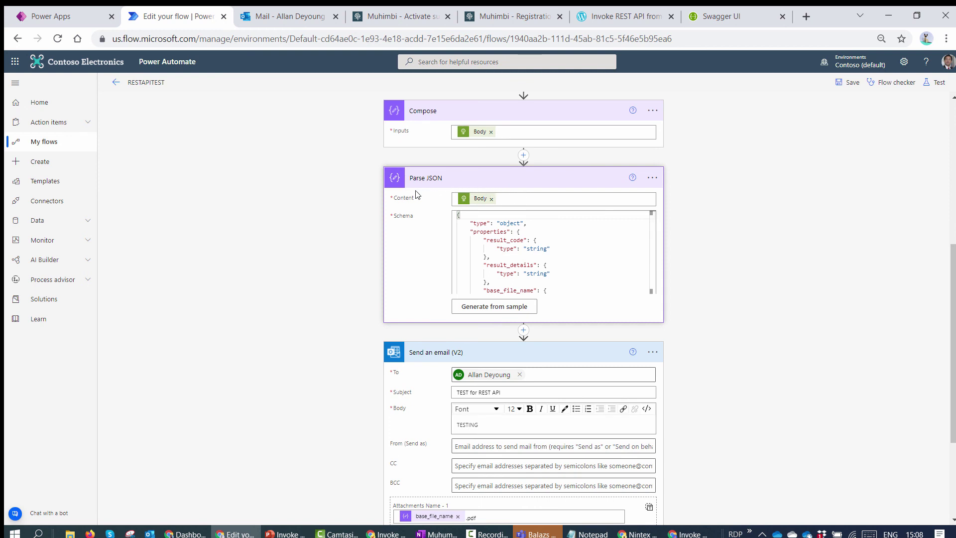
Regenerate the Parse JSON schema from a sample payload, using the full JSON response copied from the second untitled Notepad window
{"action": "left_click", "coordinate": [512, 309]}
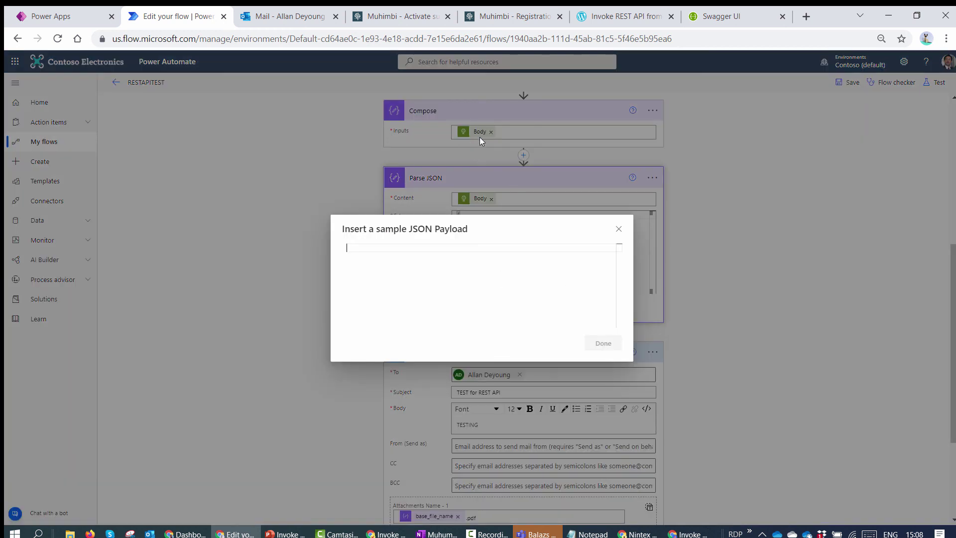
{"action": "mouse_move", "coordinate": [593, 531]}
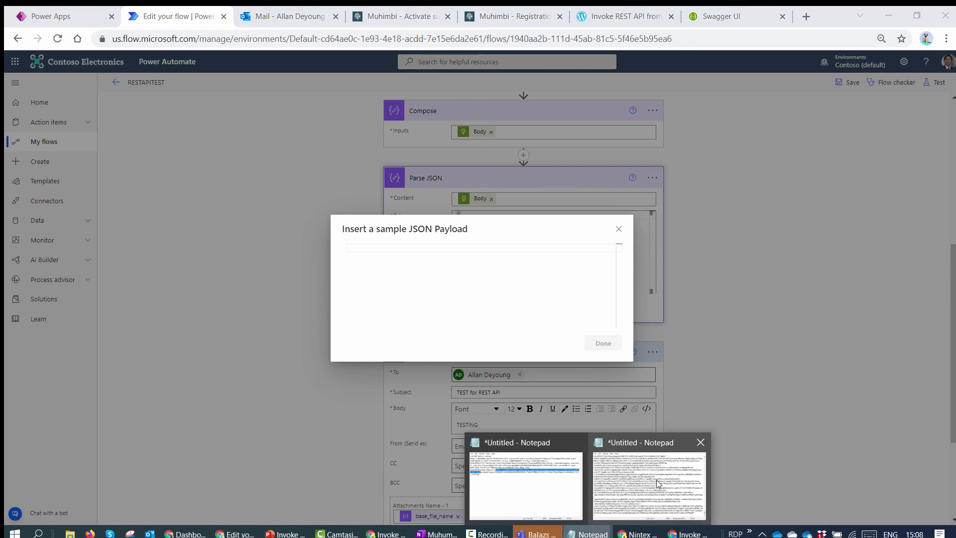
{"action": "left_click", "coordinate": [658, 482]}
{"action": "key", "text": "ctrl+a"}
{"action": "key", "text": "ctrl+c"}
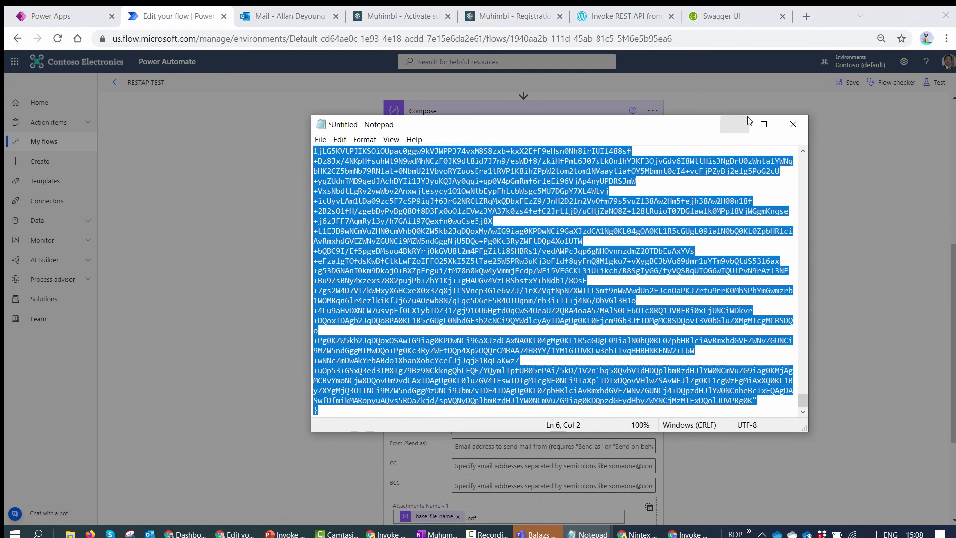
{"action": "left_click", "coordinate": [734, 124]}
{"action": "key", "text": "ctrl+v"}
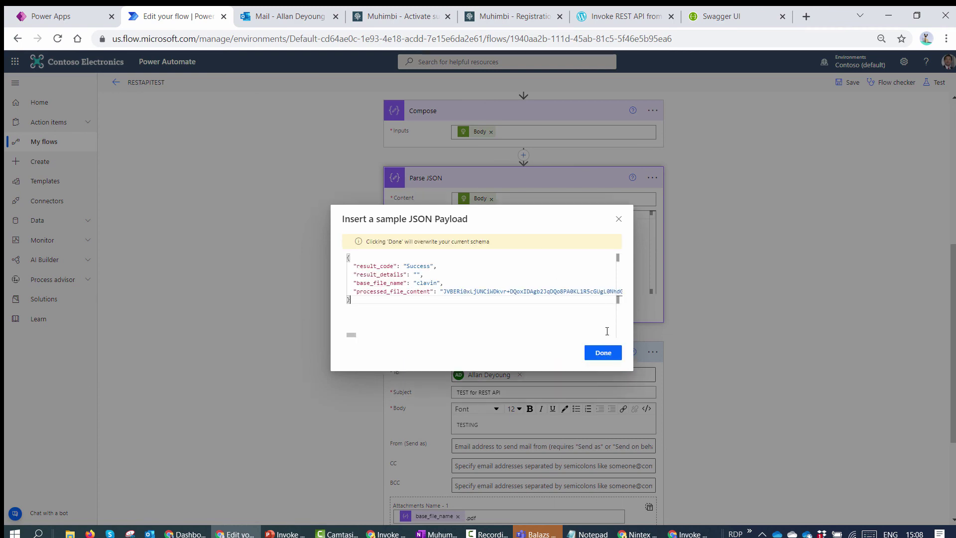
{"action": "left_click", "coordinate": [602, 352]}
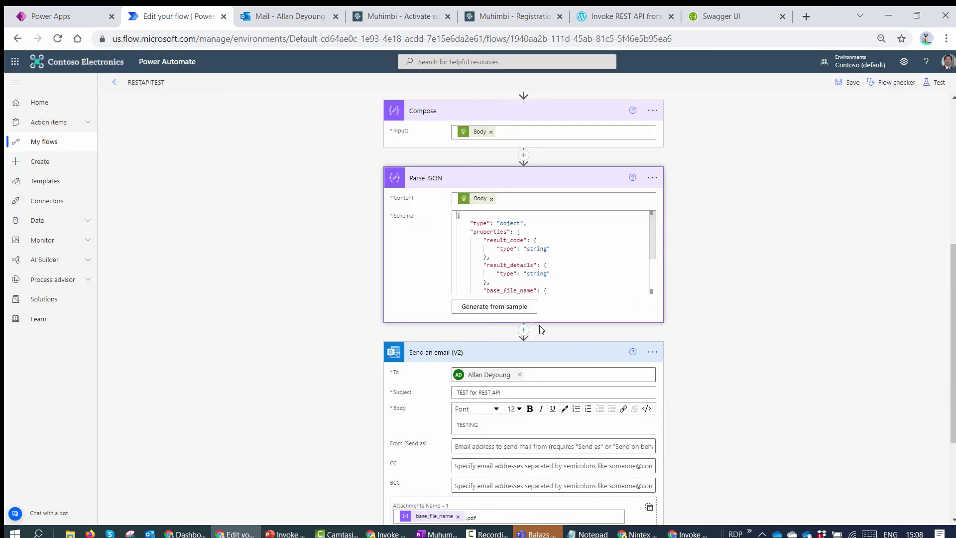
Open the attachment content expression in the Send an email (V2) action and examine its base64ToBinary formula
{"action": "scroll", "coordinate": [540, 329], "scroll_direction": "down", "scroll_amount": 3}
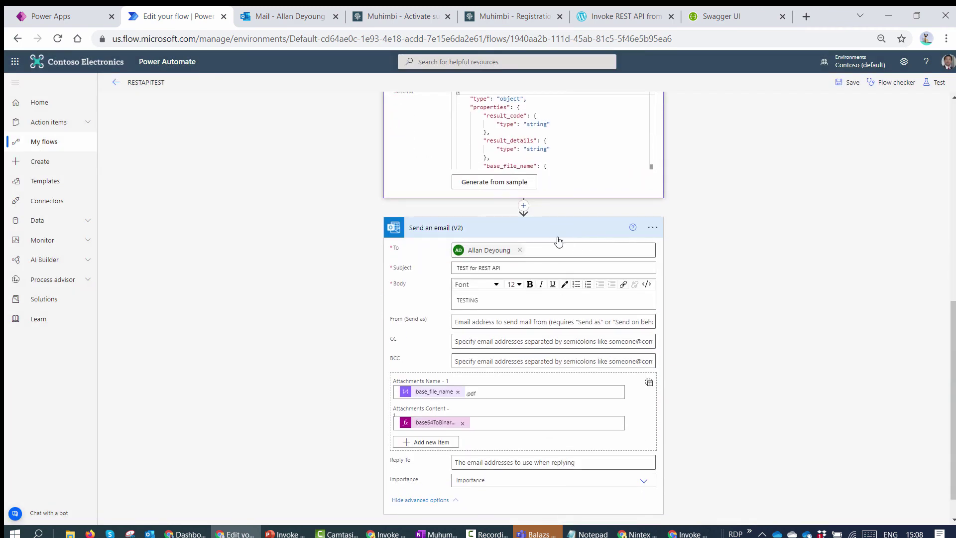
{"action": "left_click", "coordinate": [431, 425]}
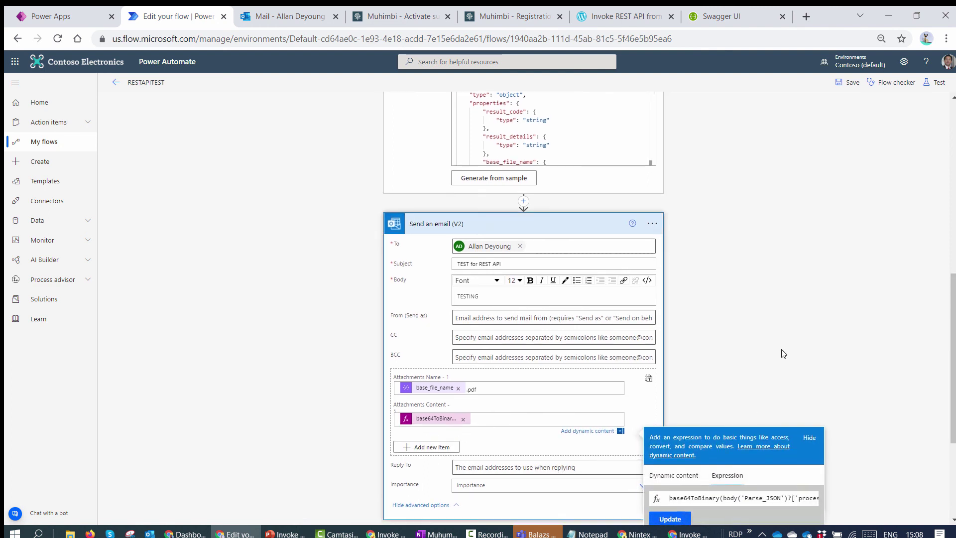
{"action": "scroll", "coordinate": [756, 379], "scroll_direction": "down", "scroll_amount": 3}
{"action": "left_click_drag", "start_coordinate": [756, 377], "coordinate": [799, 377]}
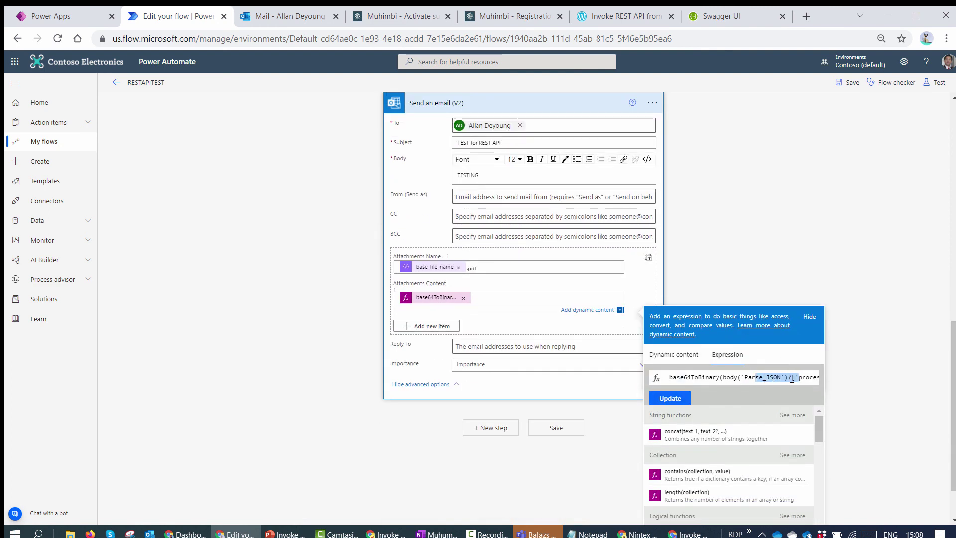